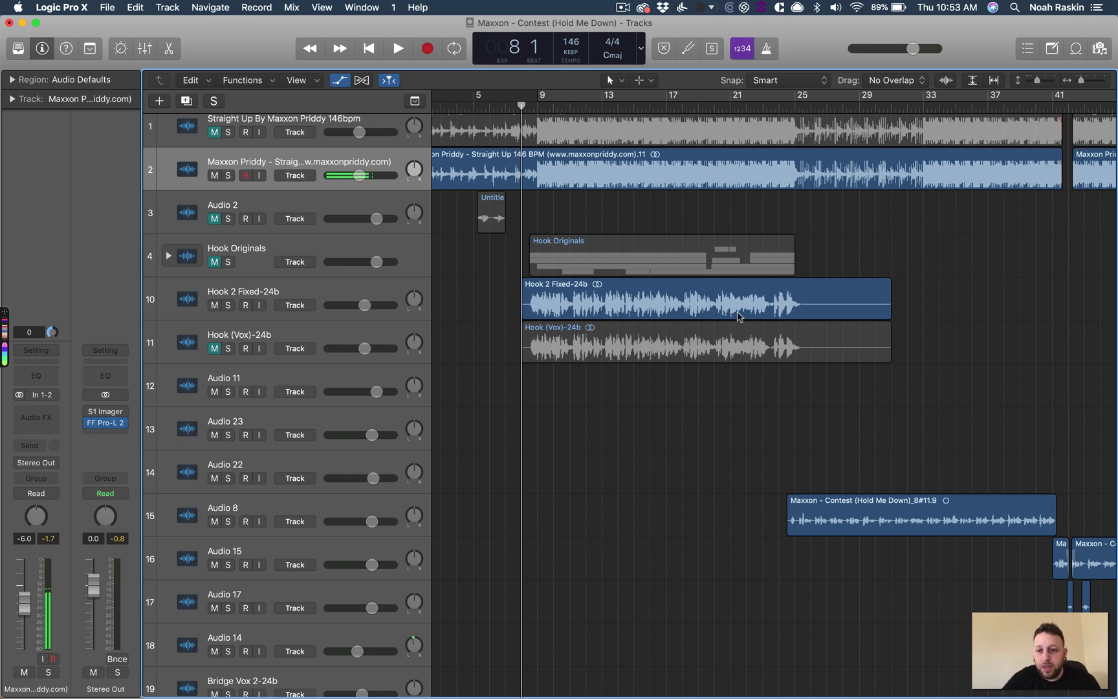
# - Cut away the silent tails of the first Hook 2 Fixed-24b and Hook (Vox)-24b regions after about bar 26
pyautogui.press('super')
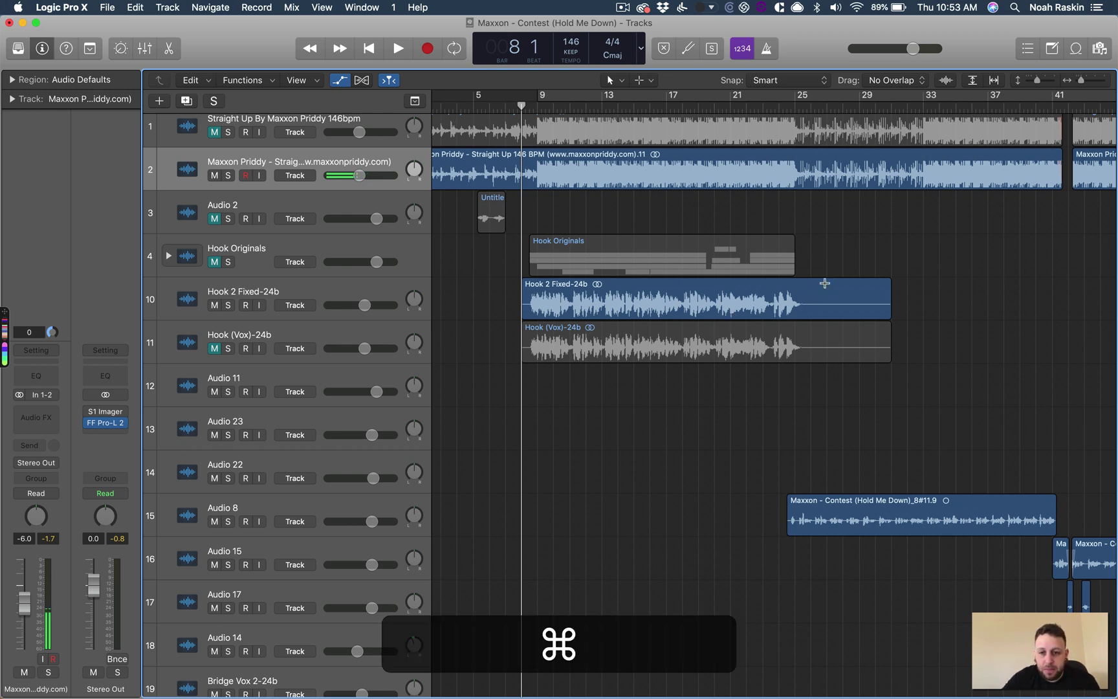
pyautogui.moveTo(824, 284); pyautogui.dragTo(920, 367)
pyautogui.press('super+BackSpace')
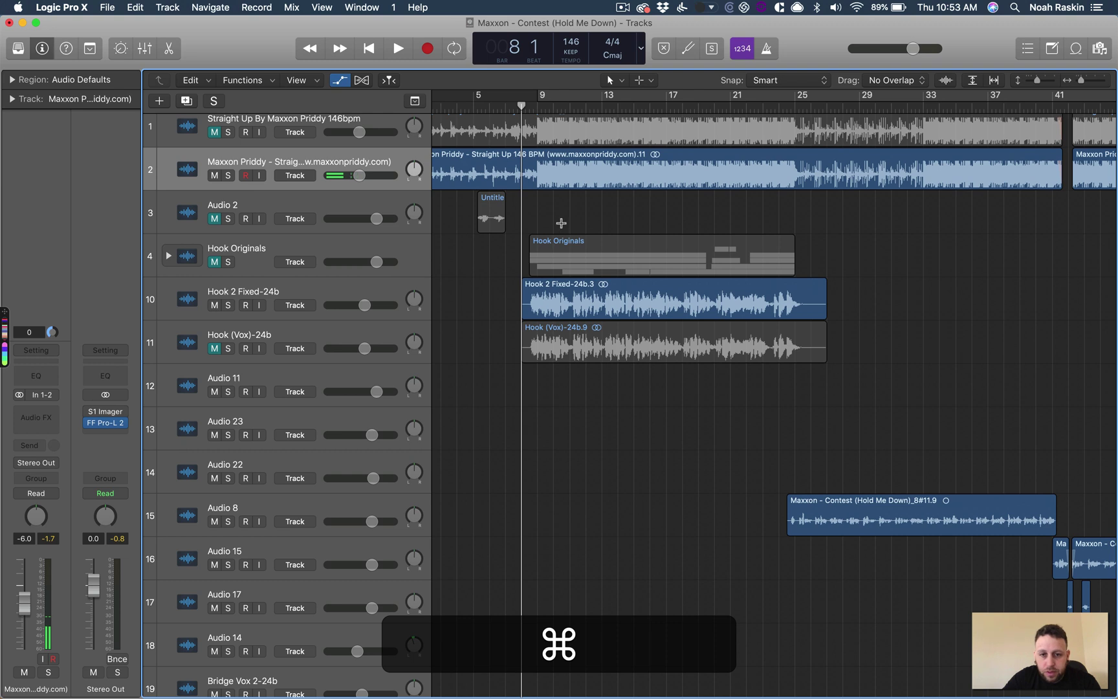
# - Select the Hook Originals track stack and examine where its regions and the repeated hook bounces sit across the song
pyautogui.press('super+Right')
pyautogui.press('super+Down')
pyautogui.press('super+Down')
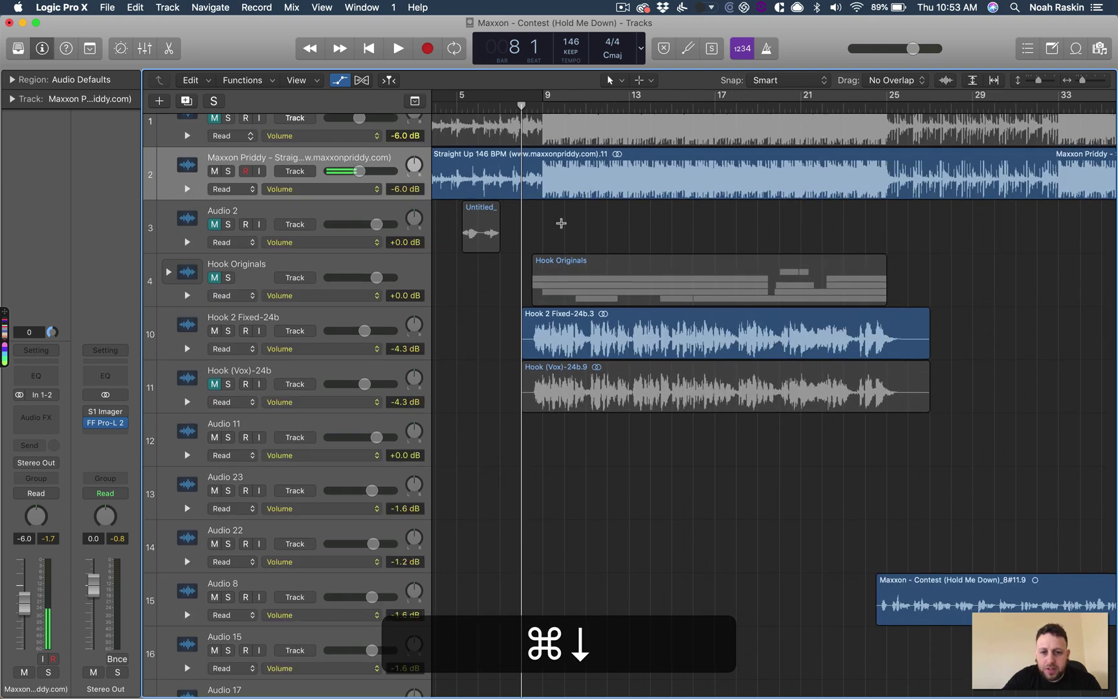
pyautogui.press('super+Down')
pyautogui.press('super+Up')
pyautogui.press('super+Up')
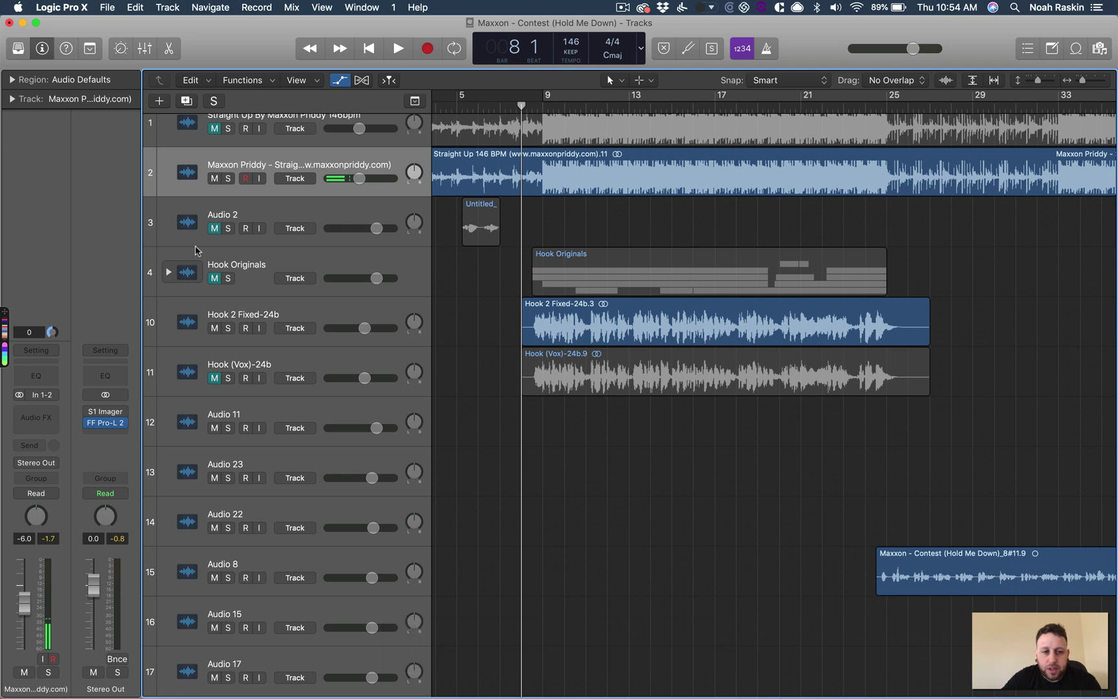
pyautogui.click(215, 269)
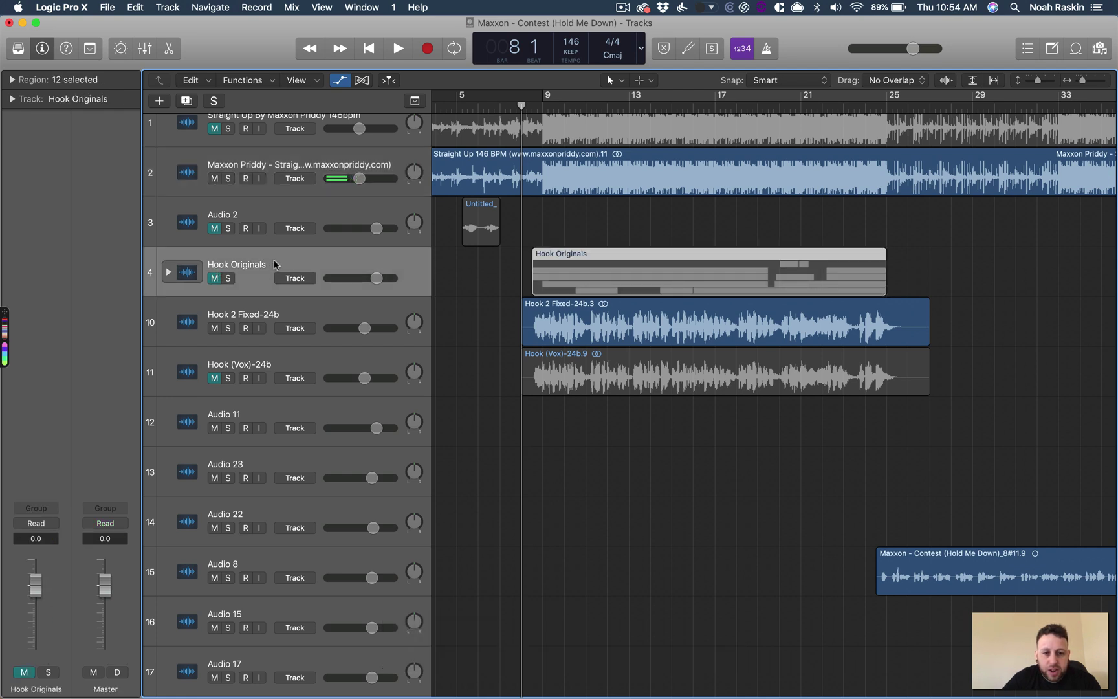
pyautogui.press('super+Left')
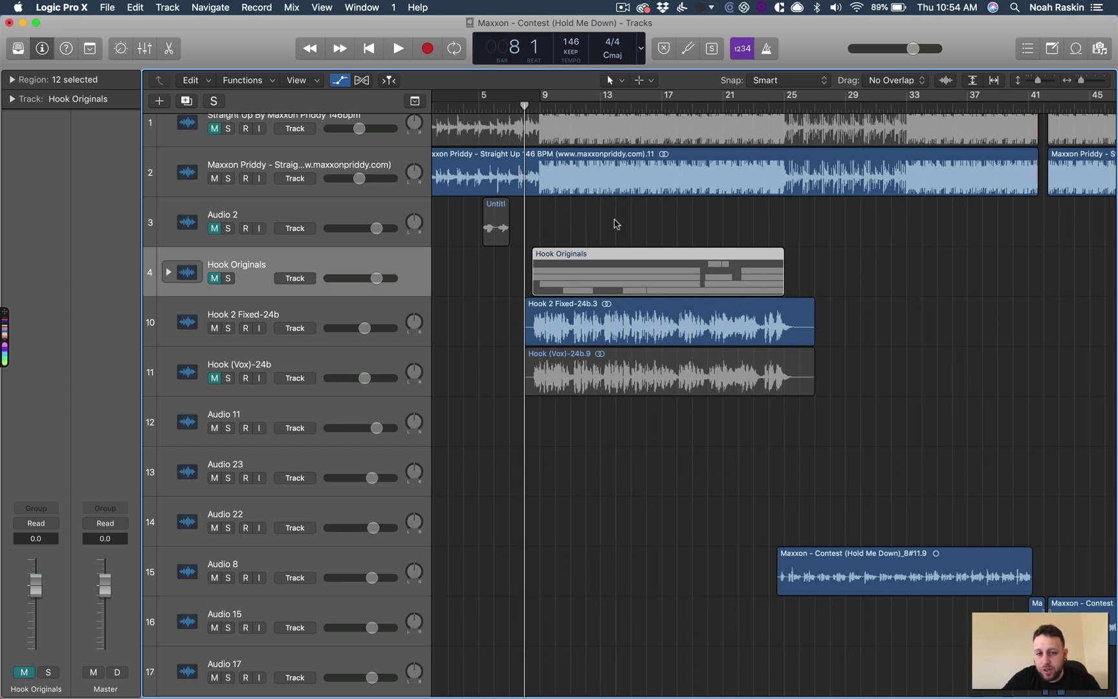
pyautogui.press('super+Left')
pyautogui.hscroll(1, 632, 222)
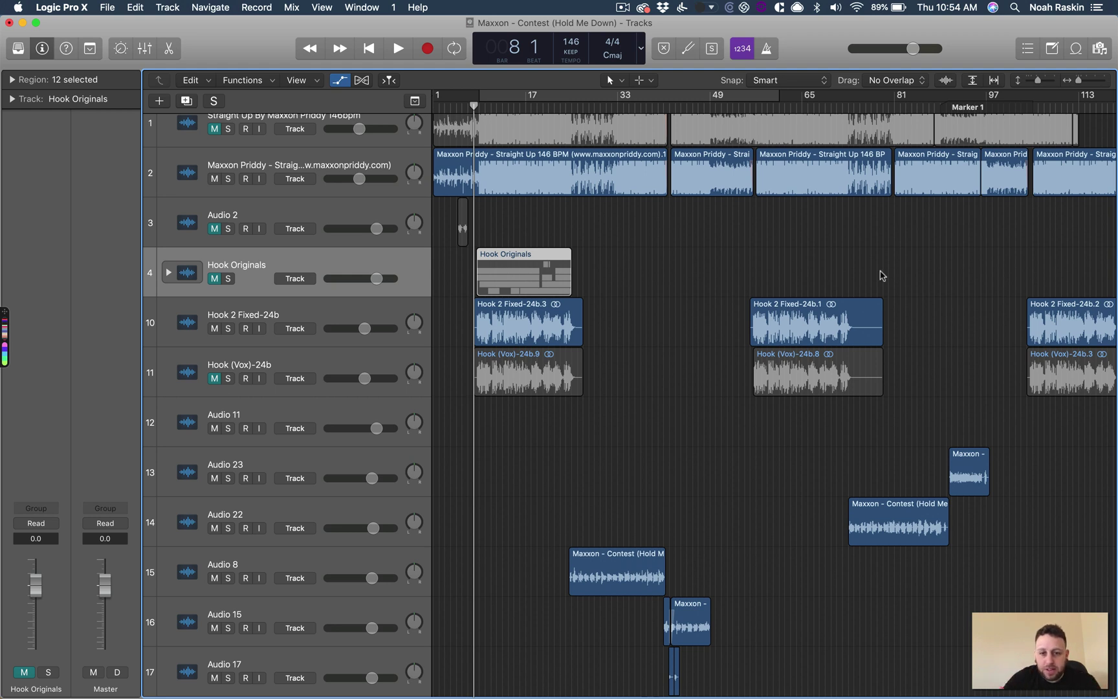
pyautogui.hscroll(1, 752, 263)
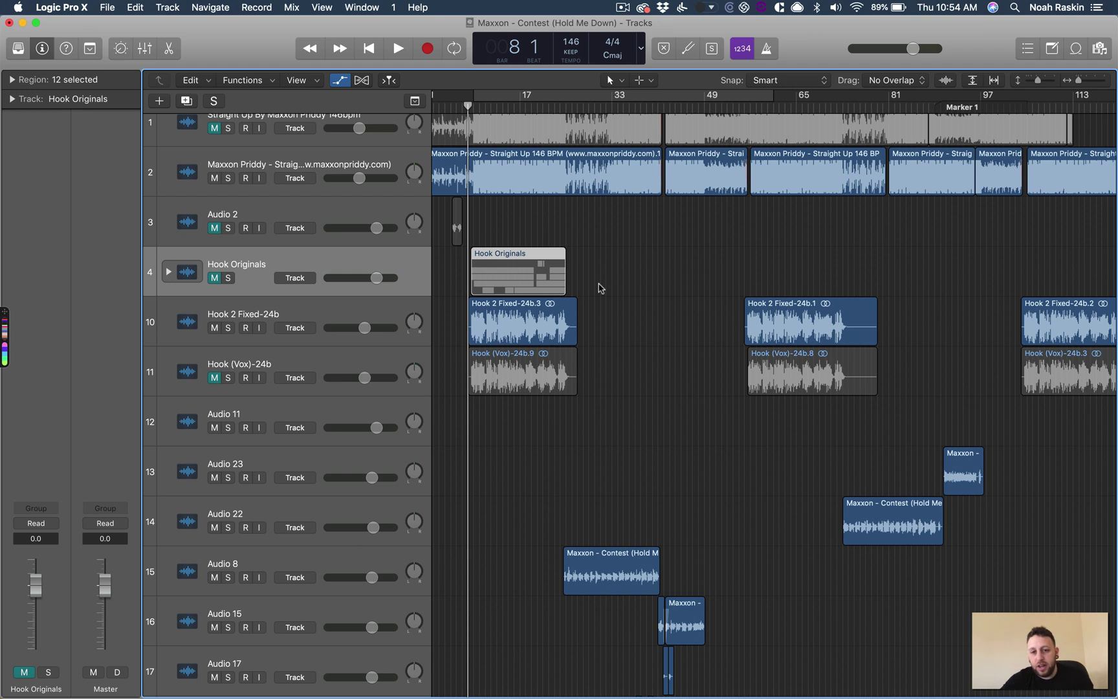
pyautogui.hscroll(-2, 604, 260)
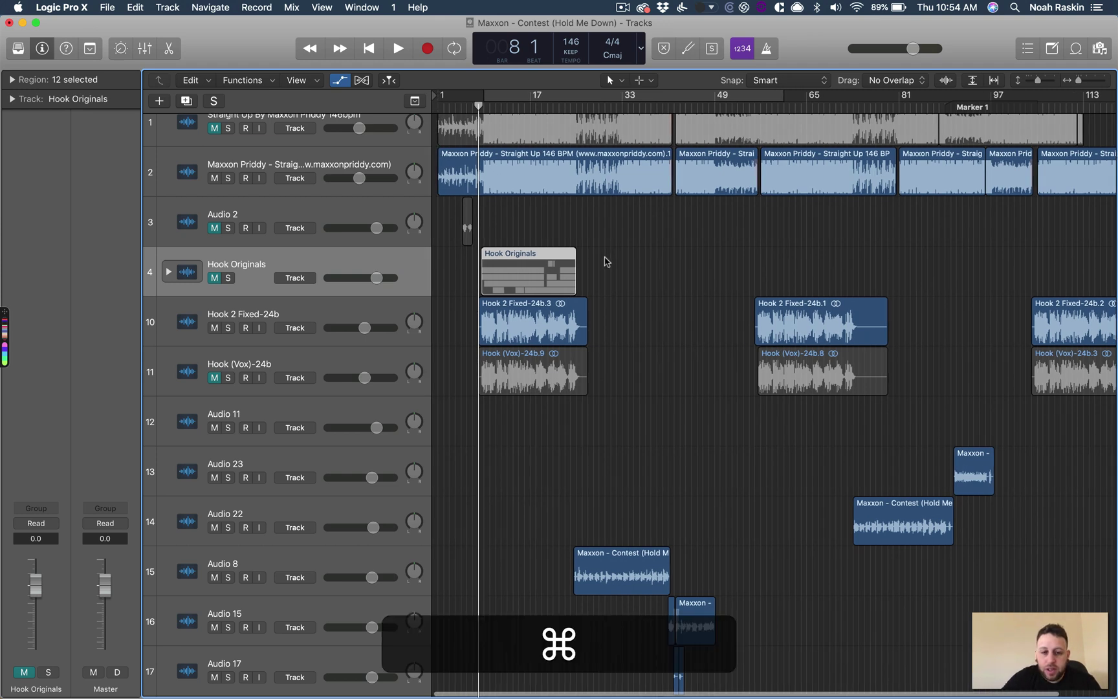
# - Expand the Hook Originals track stack, unmute it and mute the Hook 2 Fixed-24b track
pyautogui.press('super+Right')
pyautogui.press('super+Down')
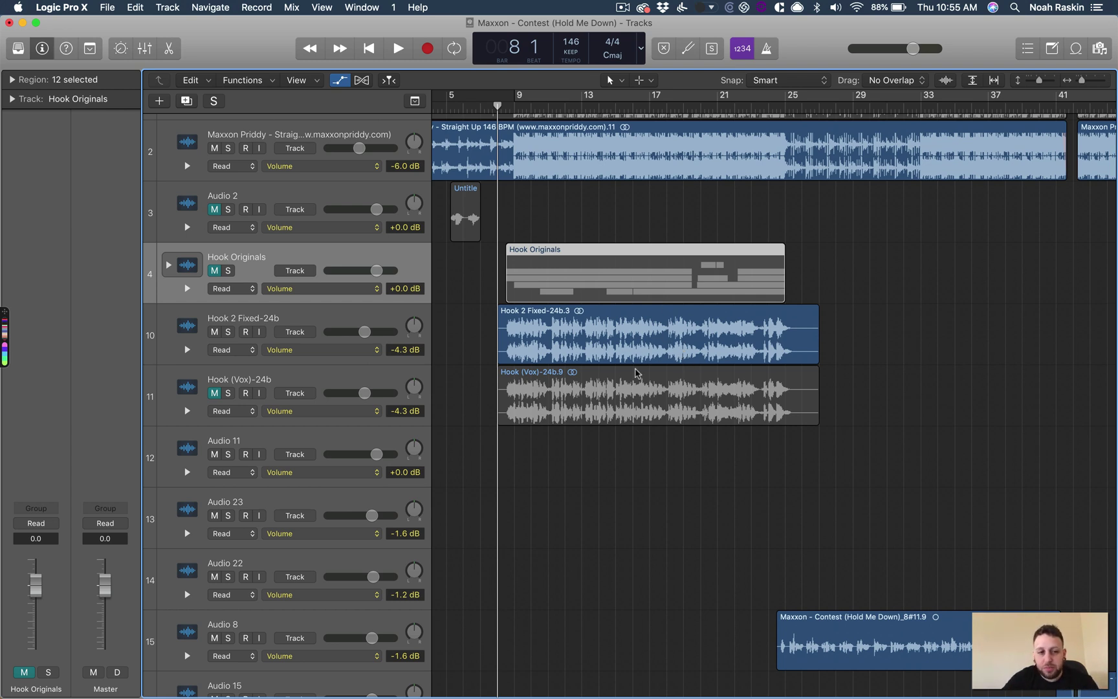
pyautogui.click(170, 265)
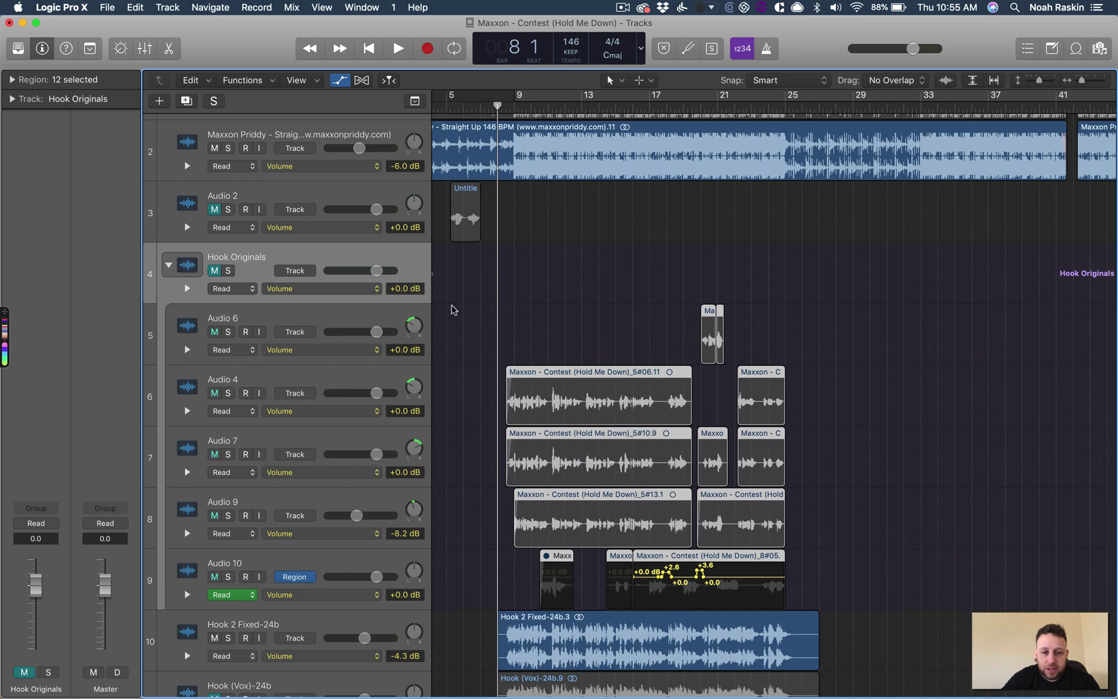
pyautogui.scroll(-1, 459, 320)
pyautogui.click(213, 239)
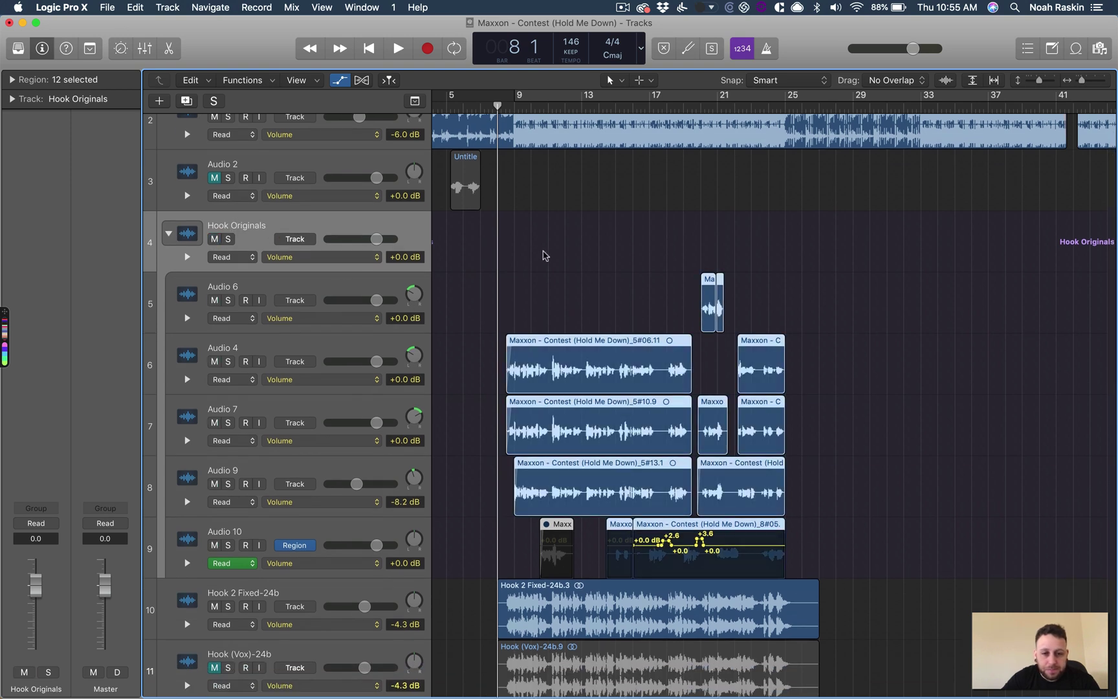
pyautogui.scroll(-3, 544, 252)
pyautogui.click(214, 513)
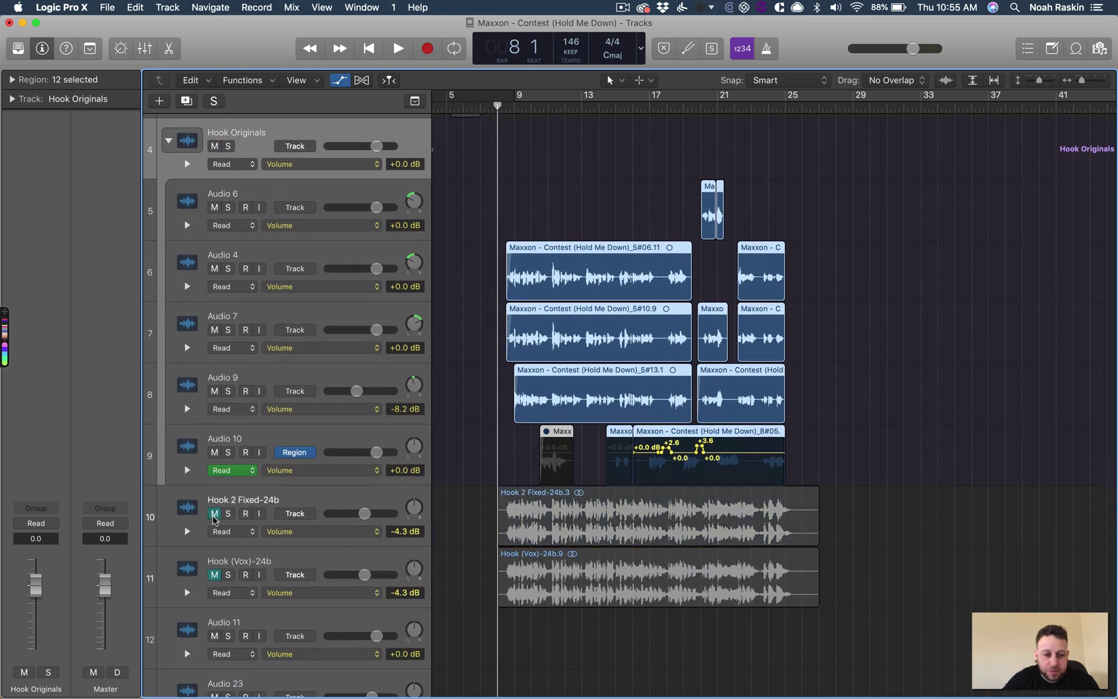
# - Inspect the WavesTune plug-in on the Audio 6 track and close its window
pyautogui.press('super+Down')
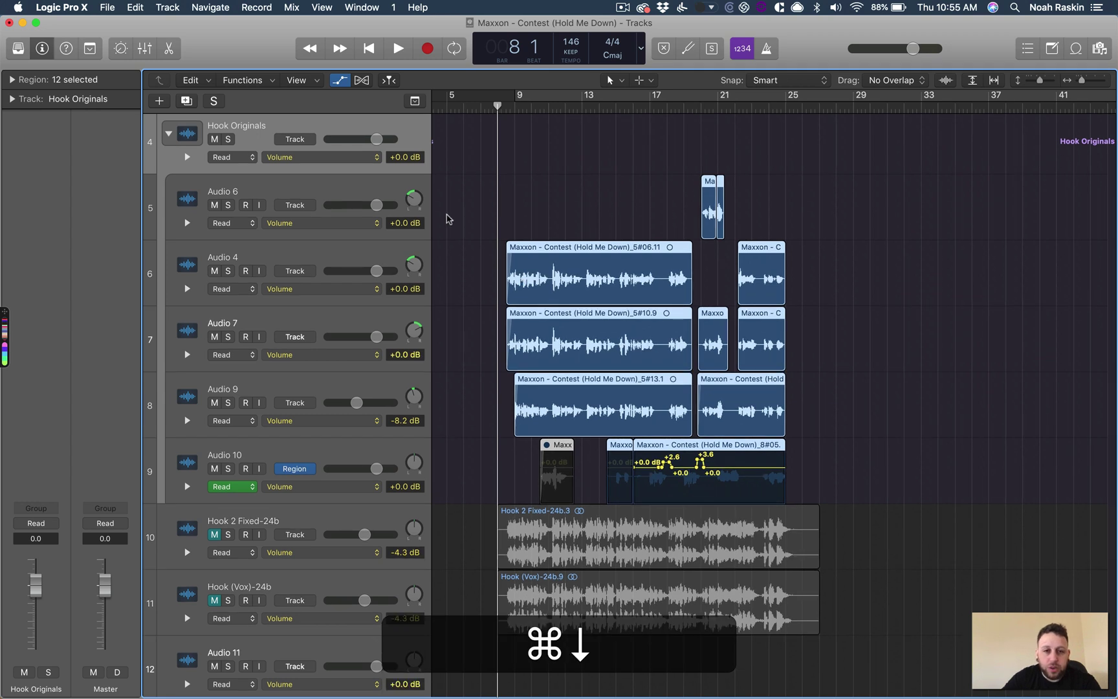
pyautogui.click(367, 215)
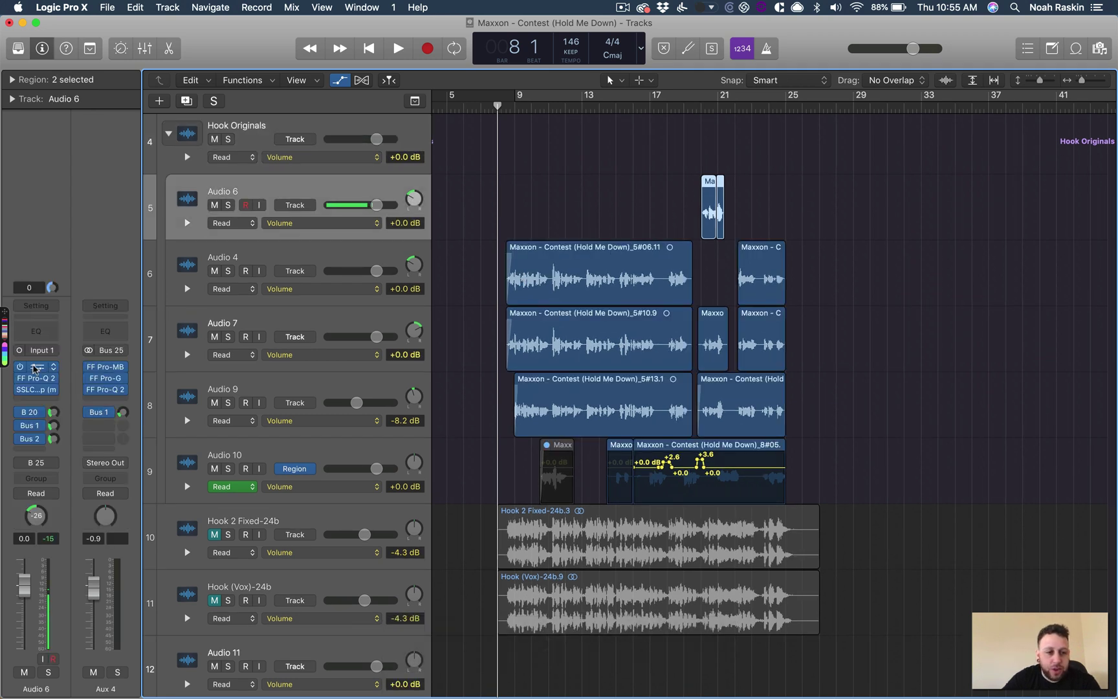
pyautogui.click(36, 367)
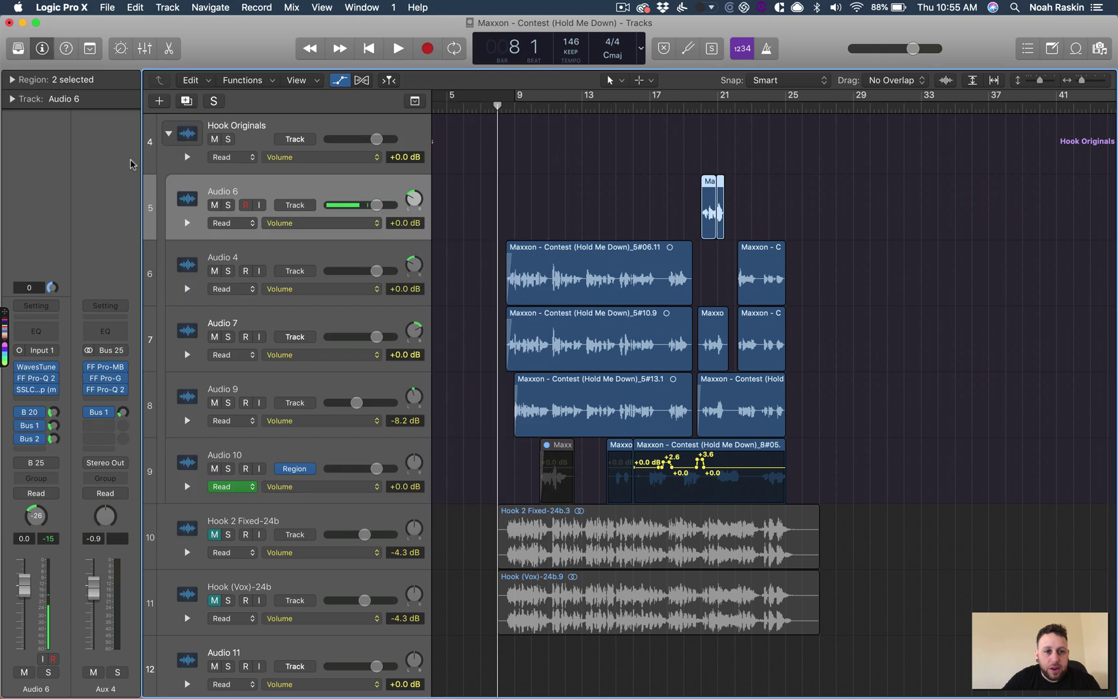
pyautogui.click(22, 37)
# - Examine the tuned notes of the Audio 4 vocal in its WavesTune plug-in and close the plug-in window
pyautogui.click(285, 262)
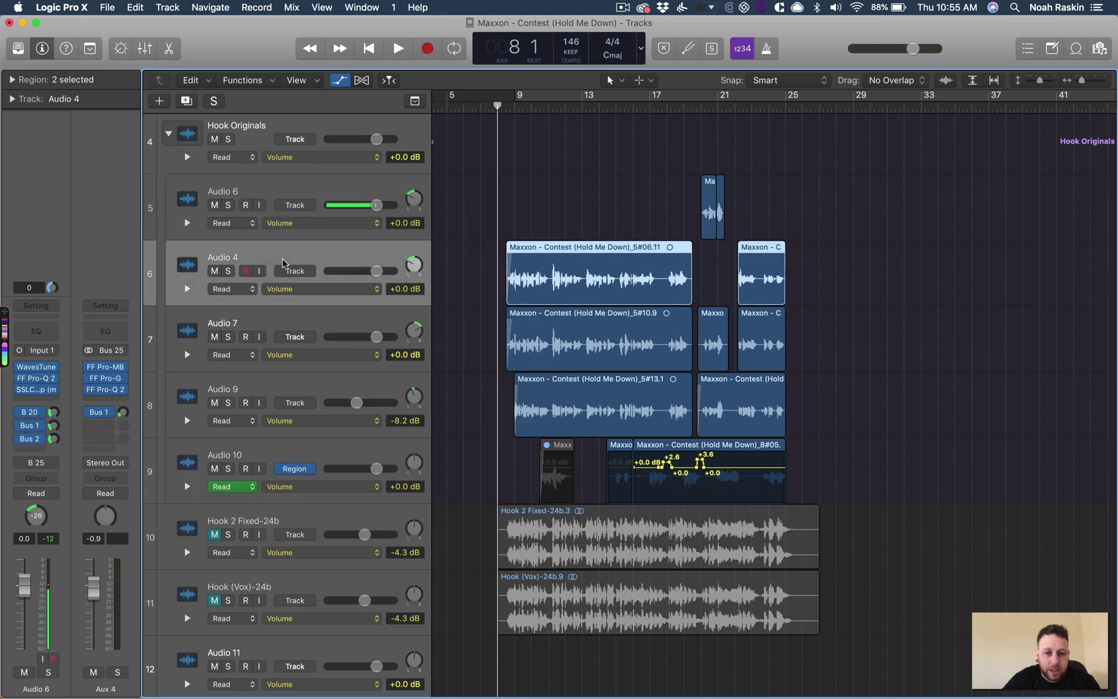
pyautogui.click(37, 367)
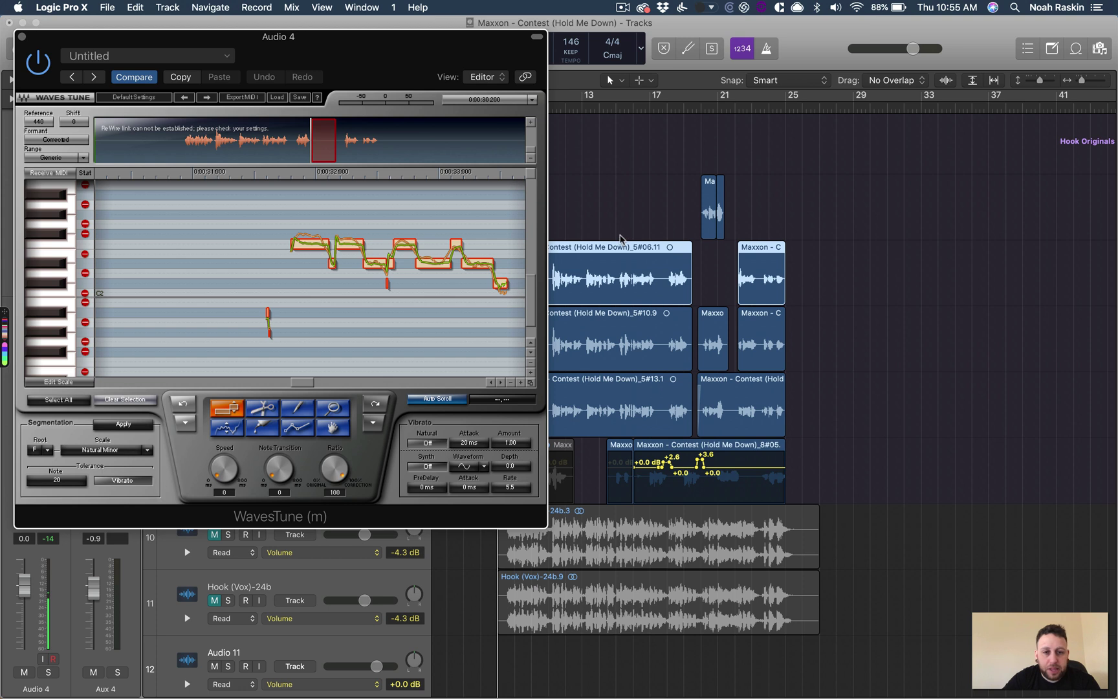
pyautogui.hscroll(-5, 647, 272)
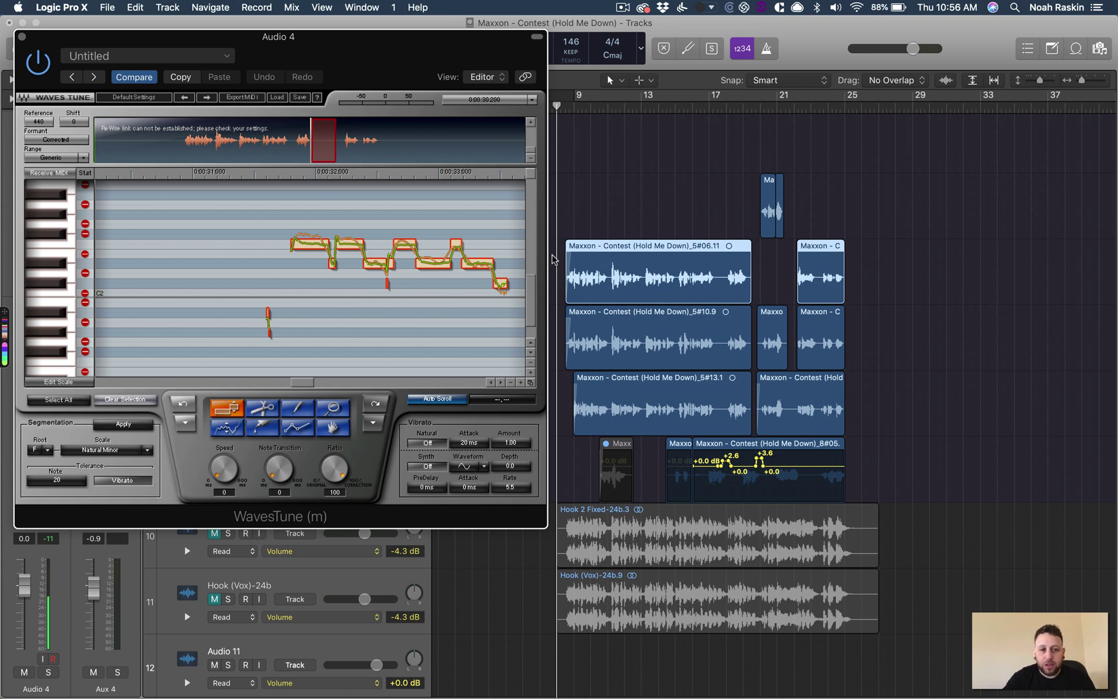
pyautogui.moveTo(272, 53); pyautogui.dragTo(292, 56)
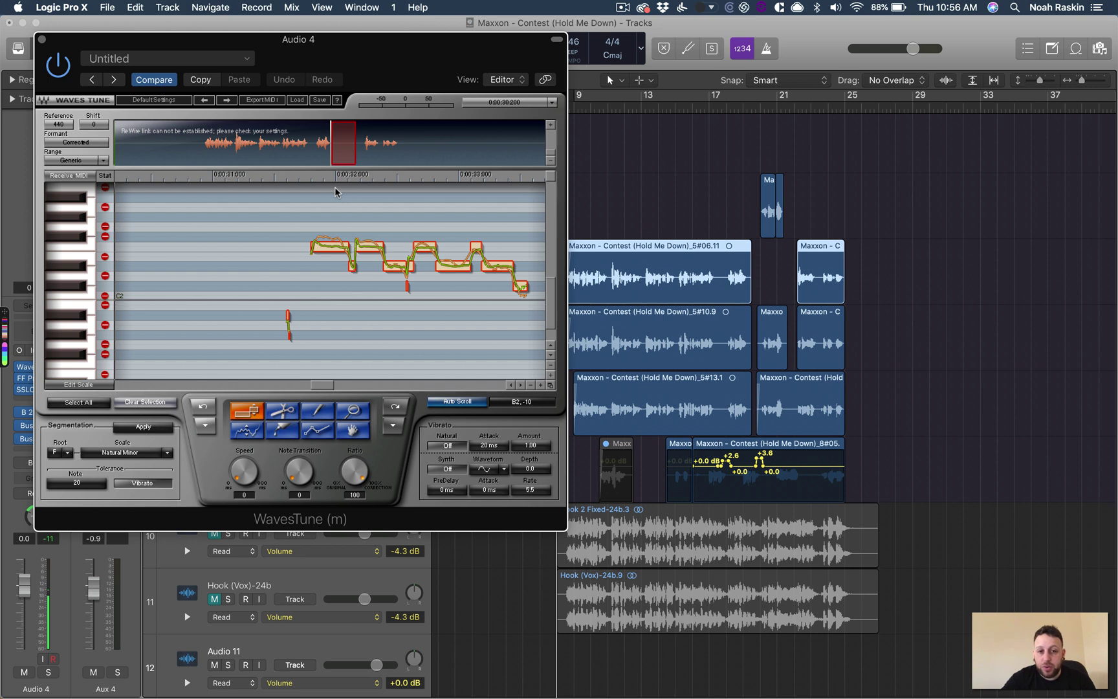
pyautogui.click(41, 40)
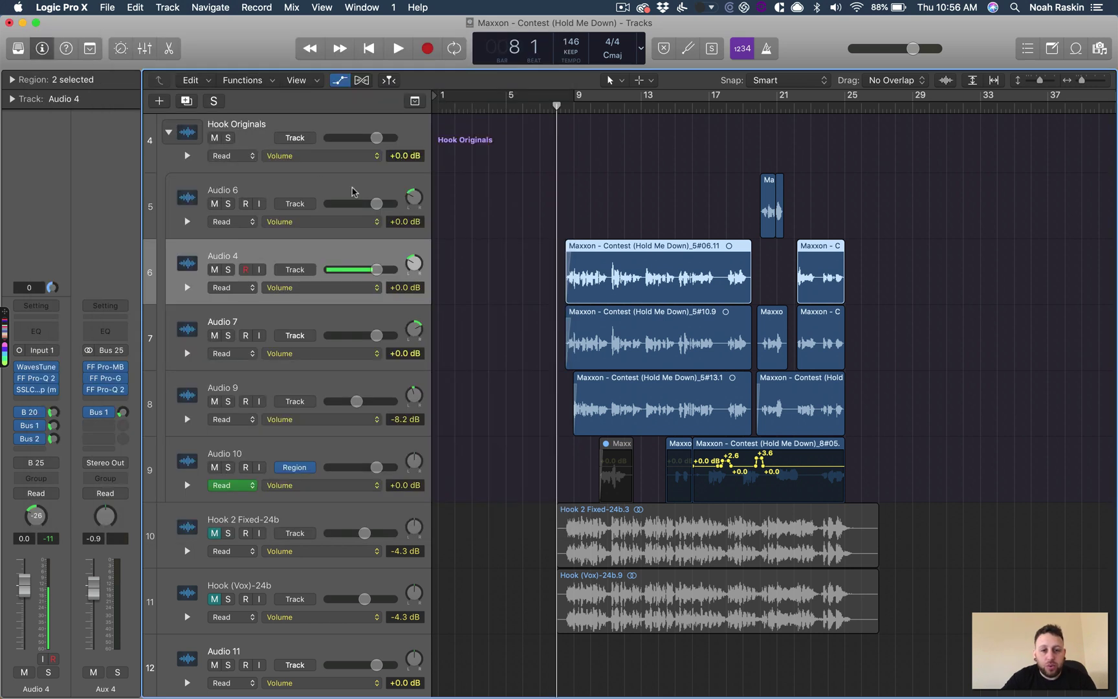
pyautogui.click(36, 367)
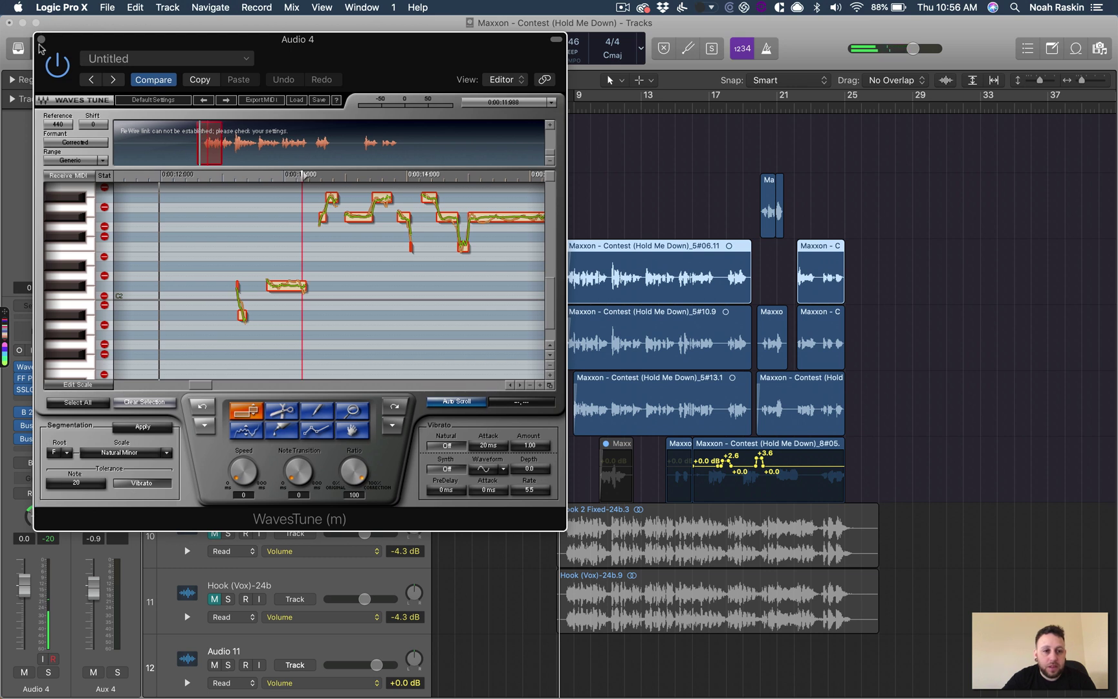
pyautogui.click(41, 40)
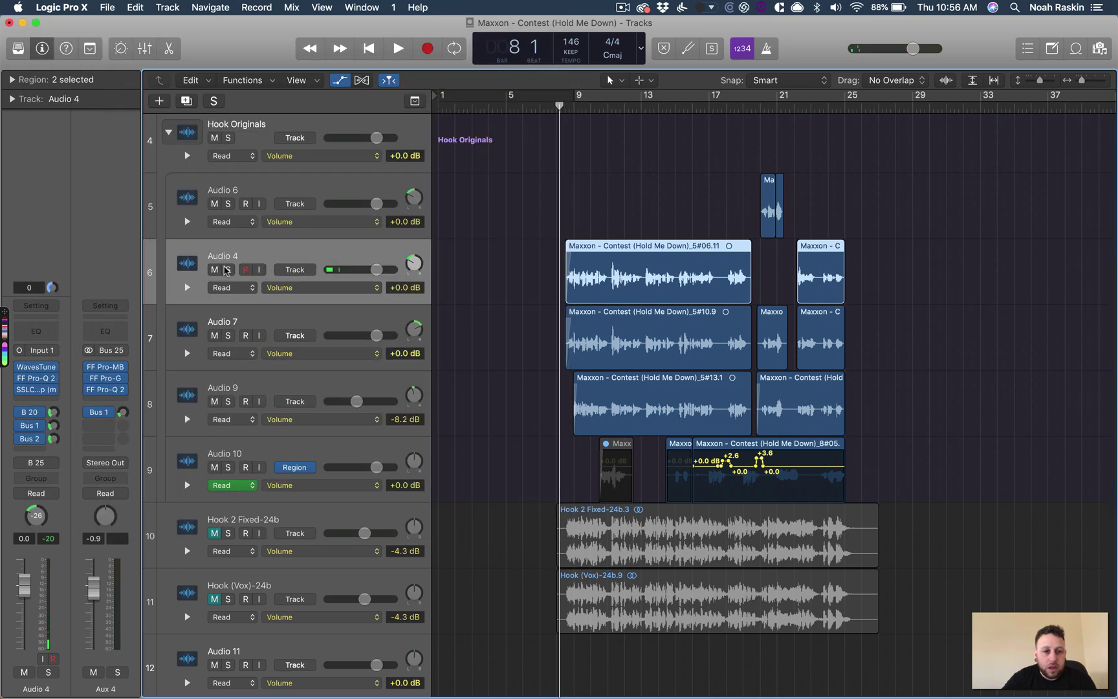
# - Play the hook from bar 8 with the Audio 4 and Audio 7 tracks soloed
pyautogui.click(227, 270)
pyautogui.press('space')
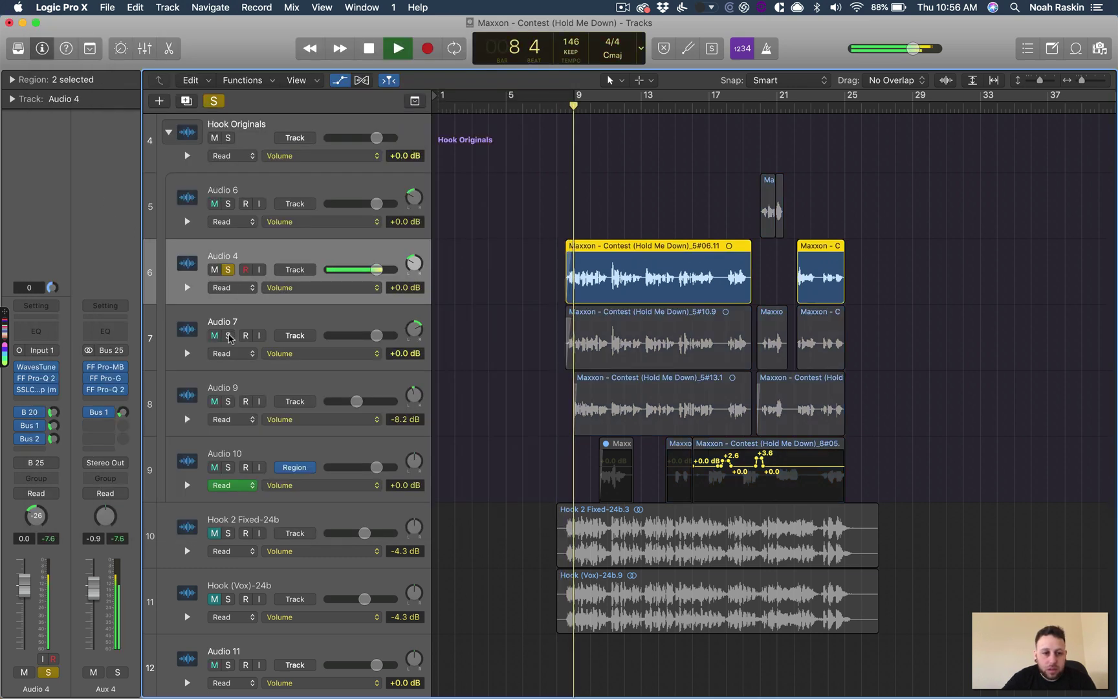
pyautogui.click(229, 335)
pyautogui.click(252, 324)
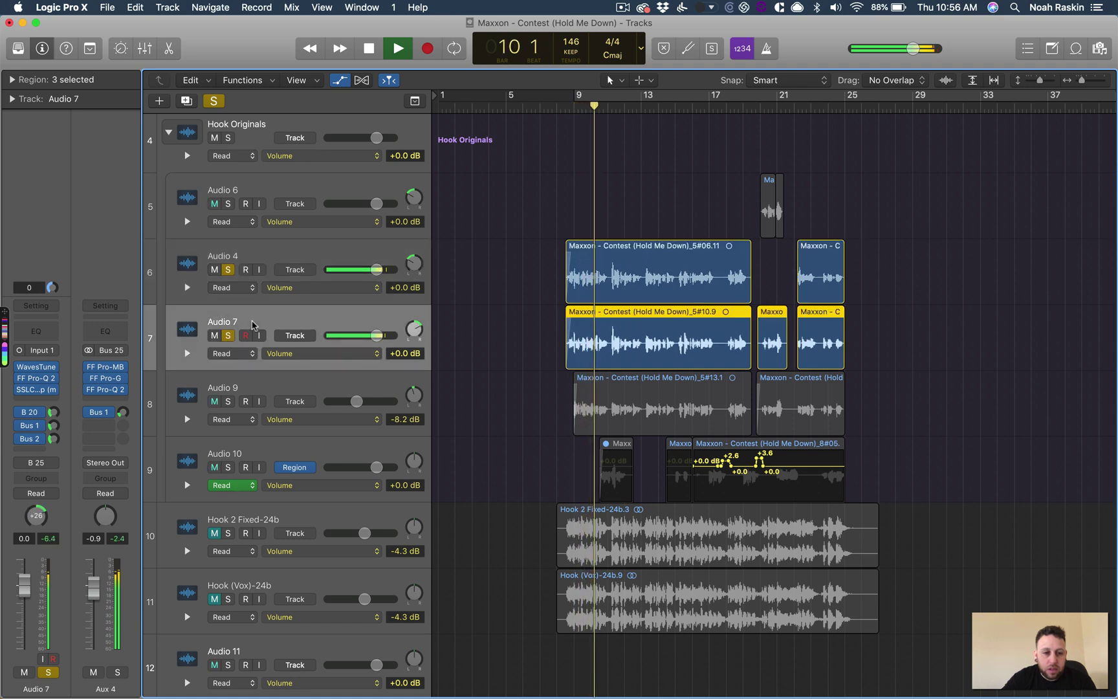
# - Follow the Audio 7 vocal's pitch notes in WavesTune during playback with the note view zoomed out, and stop playback
pyautogui.click(36, 366)
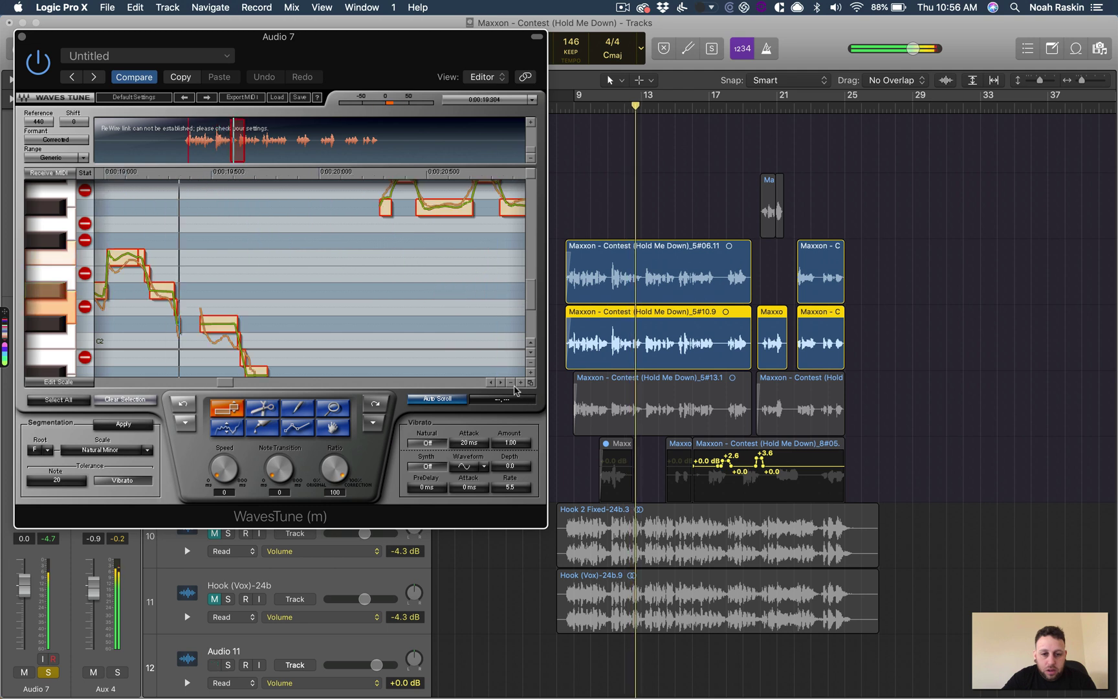
pyautogui.click(511, 382)
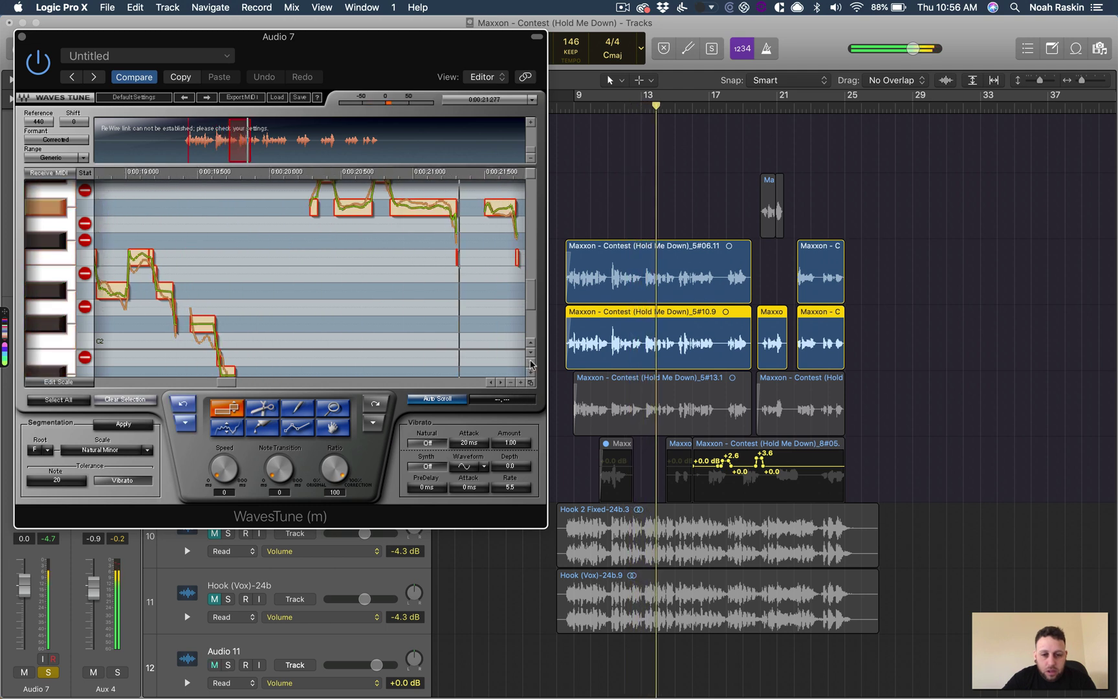
pyautogui.click(530, 363)
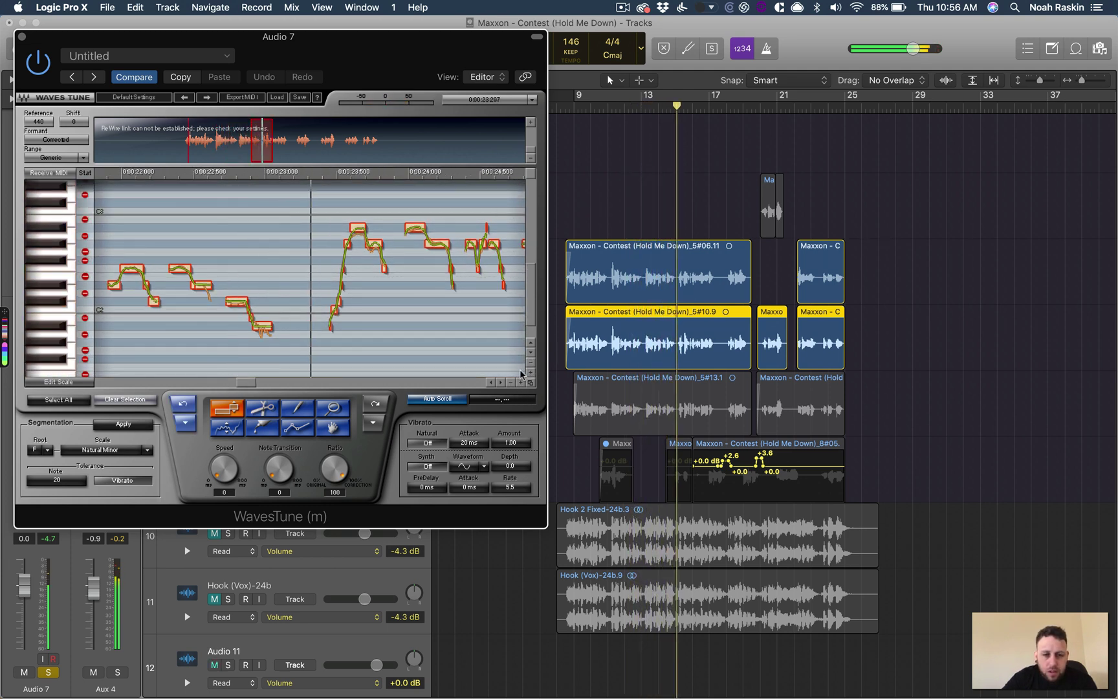
pyautogui.click(511, 382)
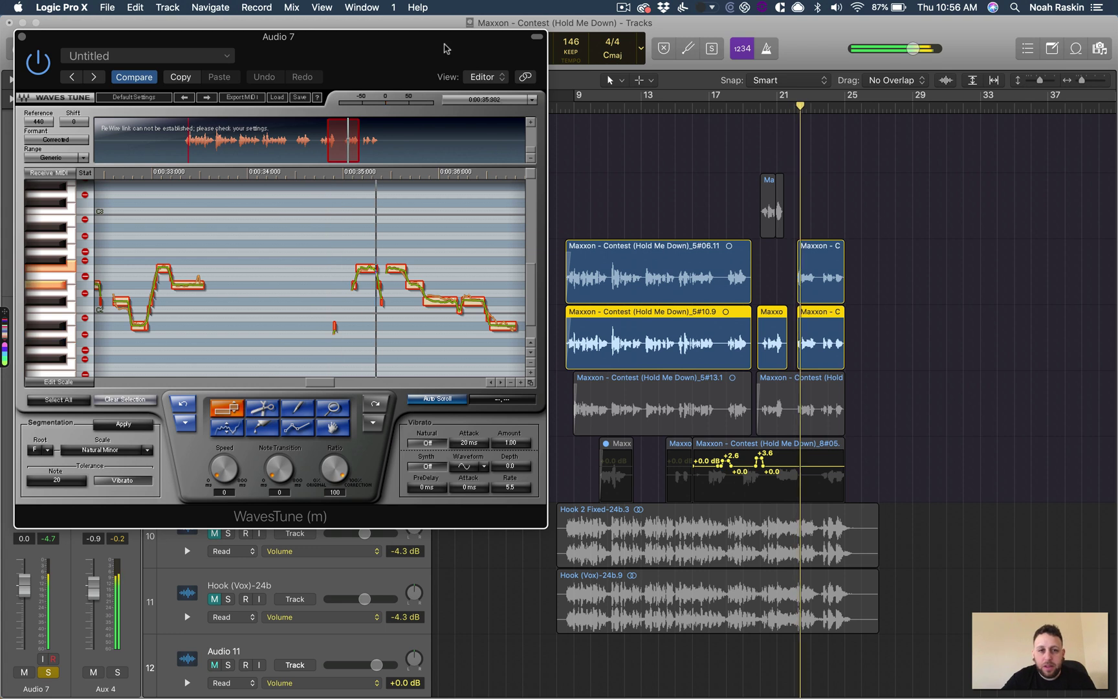
pyautogui.moveTo(445, 45); pyautogui.dragTo(631, 377)
pyautogui.press('space')
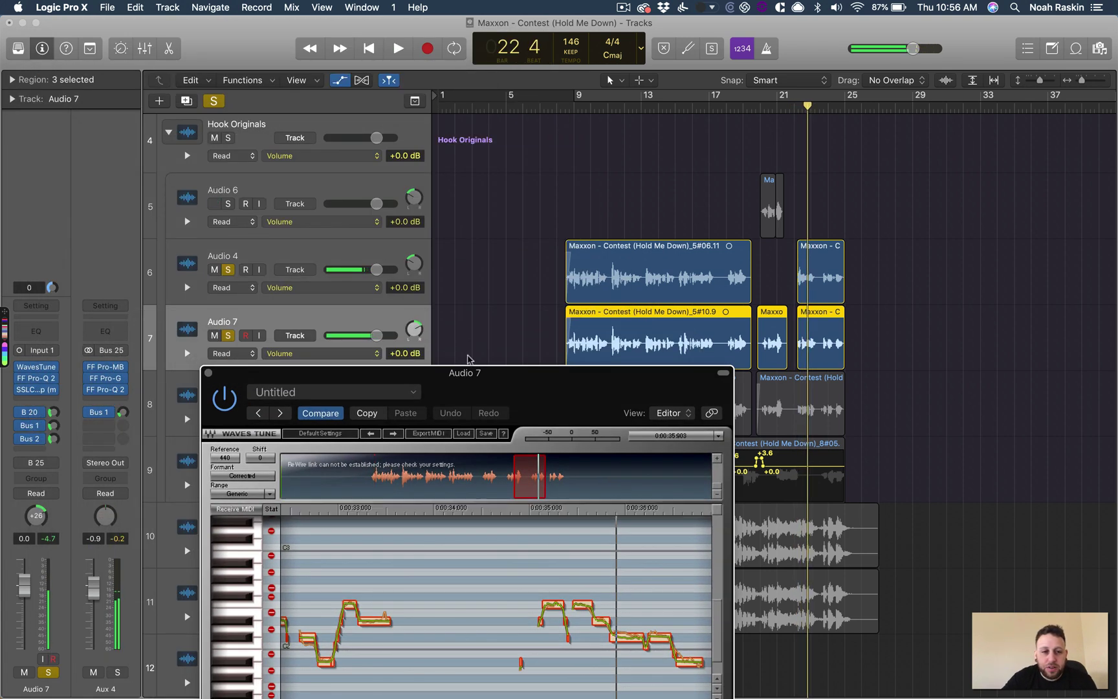
# - Add the Audio 6 track to the solo, play from bar 19 and close the Audio 7 WavesTune window
pyautogui.click(227, 203)
pyautogui.click(744, 97)
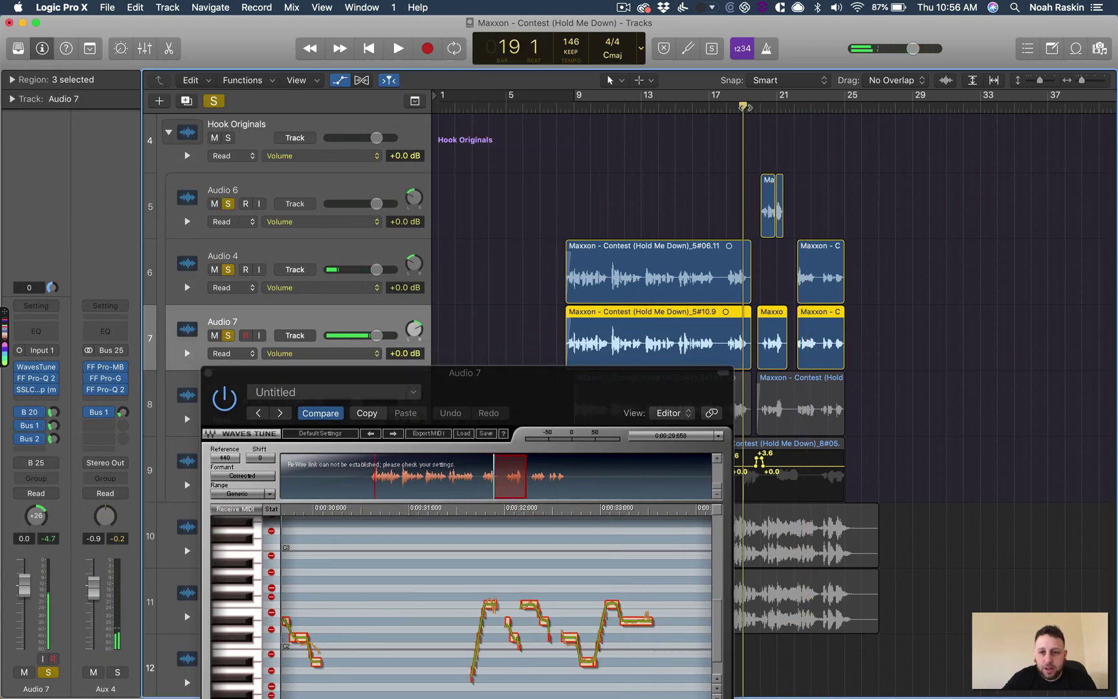
pyautogui.press('space')
pyautogui.moveTo(586, 375); pyautogui.dragTo(554, 183)
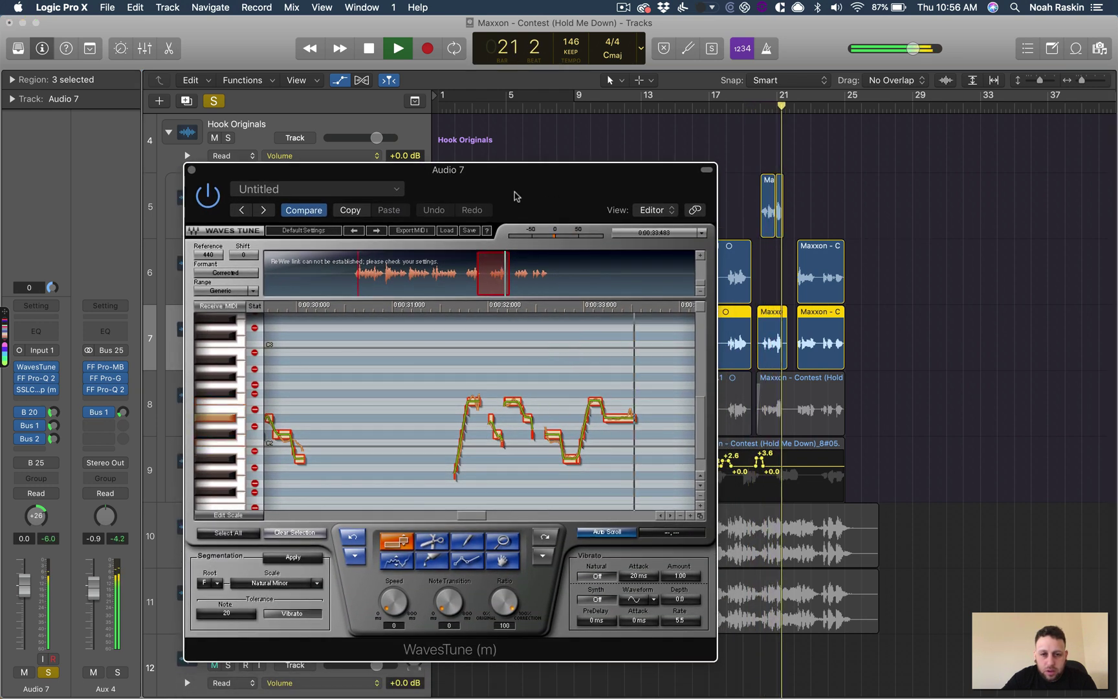
pyautogui.press('super+w')
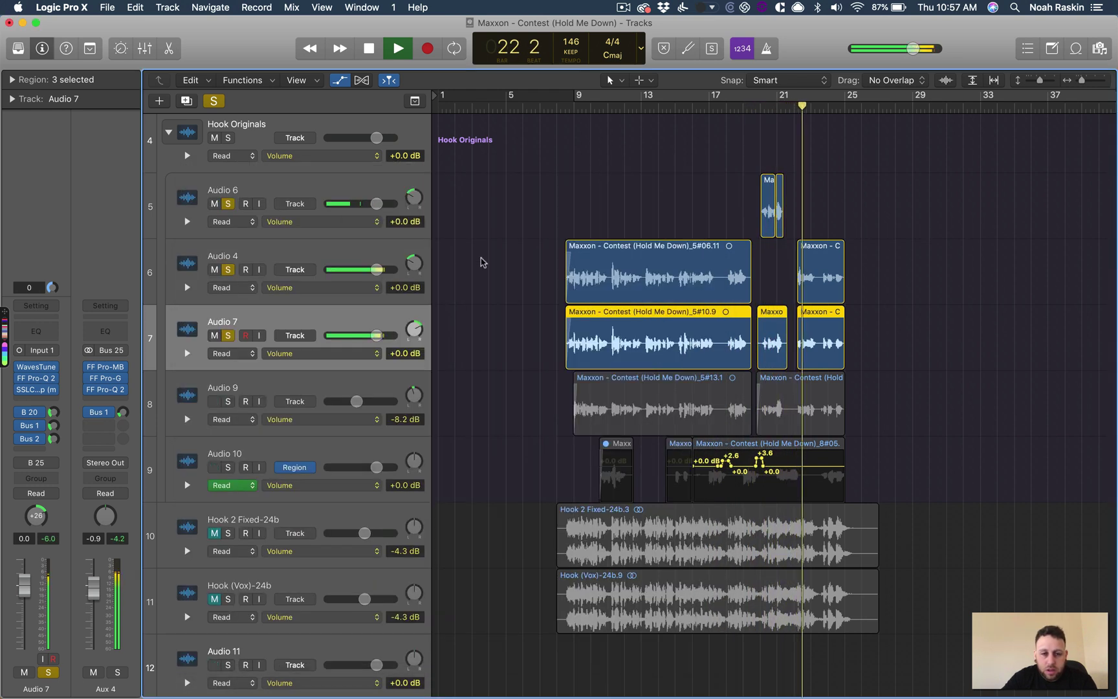
# - Stop playback and add the Audio 9 track to the soloed hook vocals
pyautogui.scroll(-3, 481, 260)
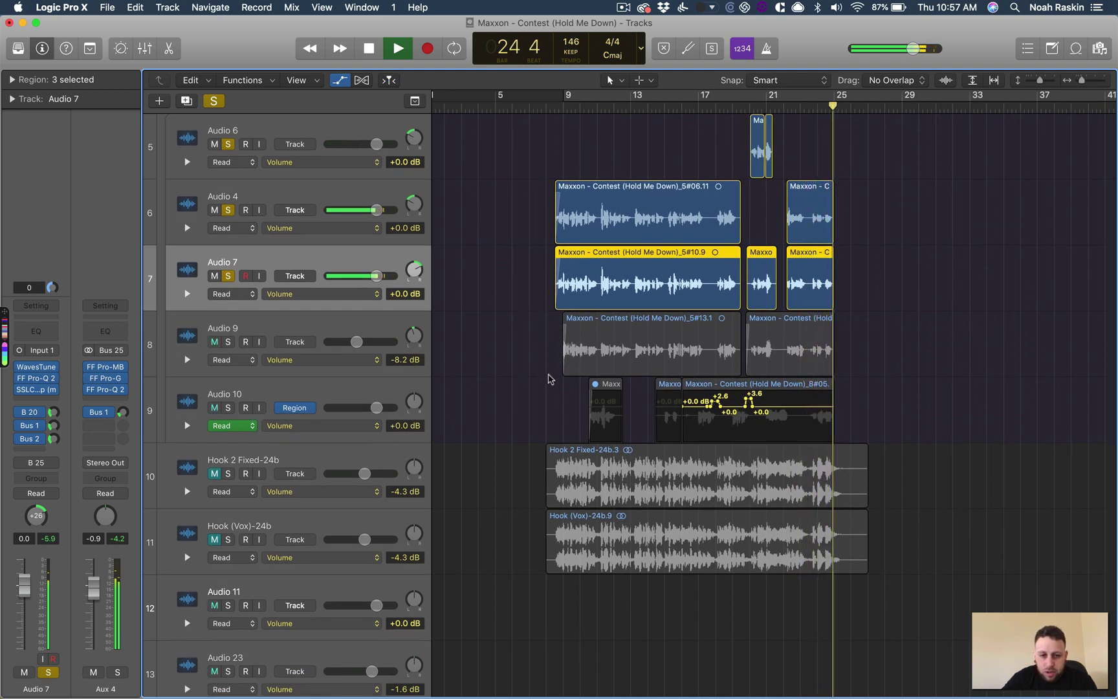
pyautogui.press('space')
pyautogui.click(229, 340)
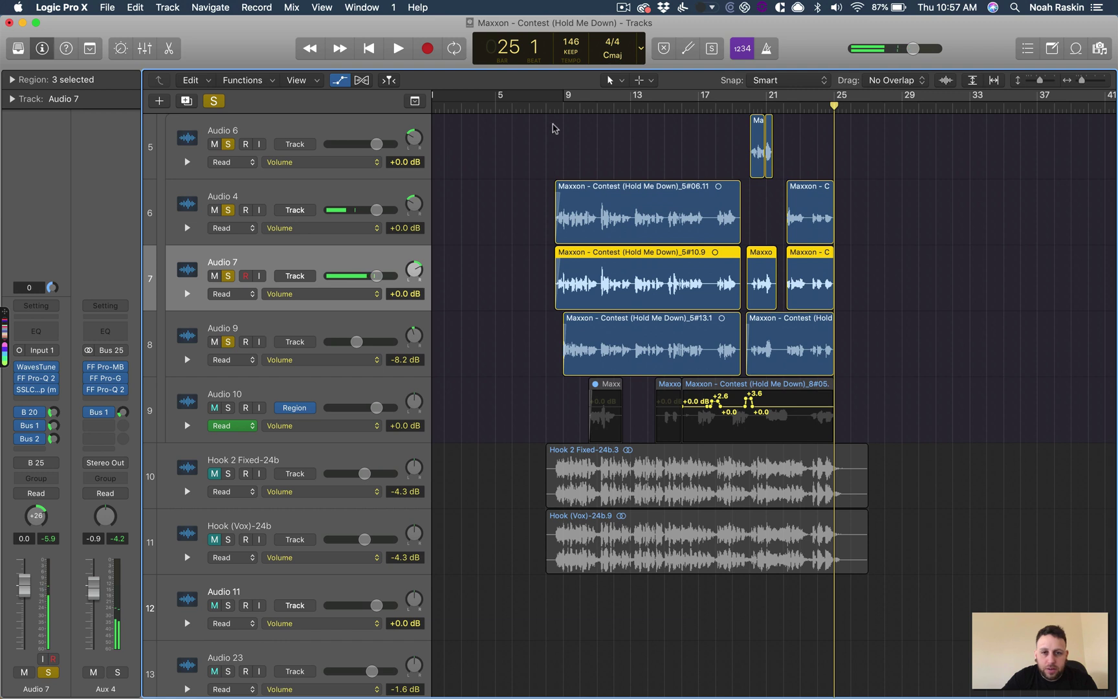
# - Play the soloed hook vocals from bar 8, toggle the Audio 7 and Audio 4 solos off and on again, and stop playback
pyautogui.click(559, 109)
pyautogui.press('space')
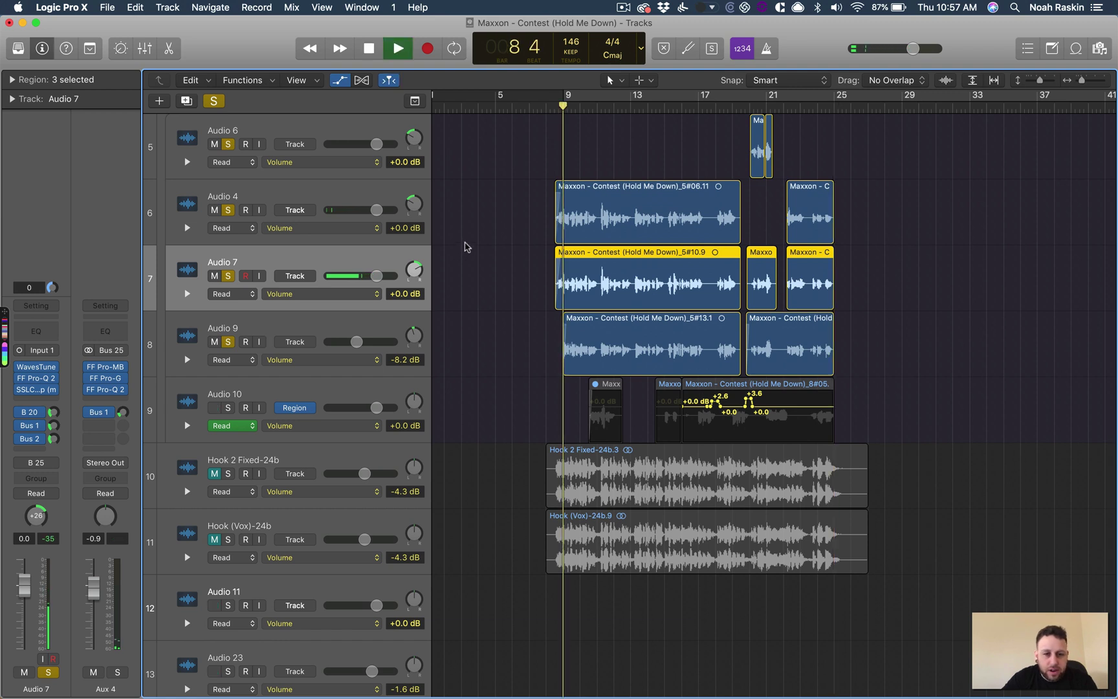
pyautogui.click(227, 276)
pyautogui.click(228, 209)
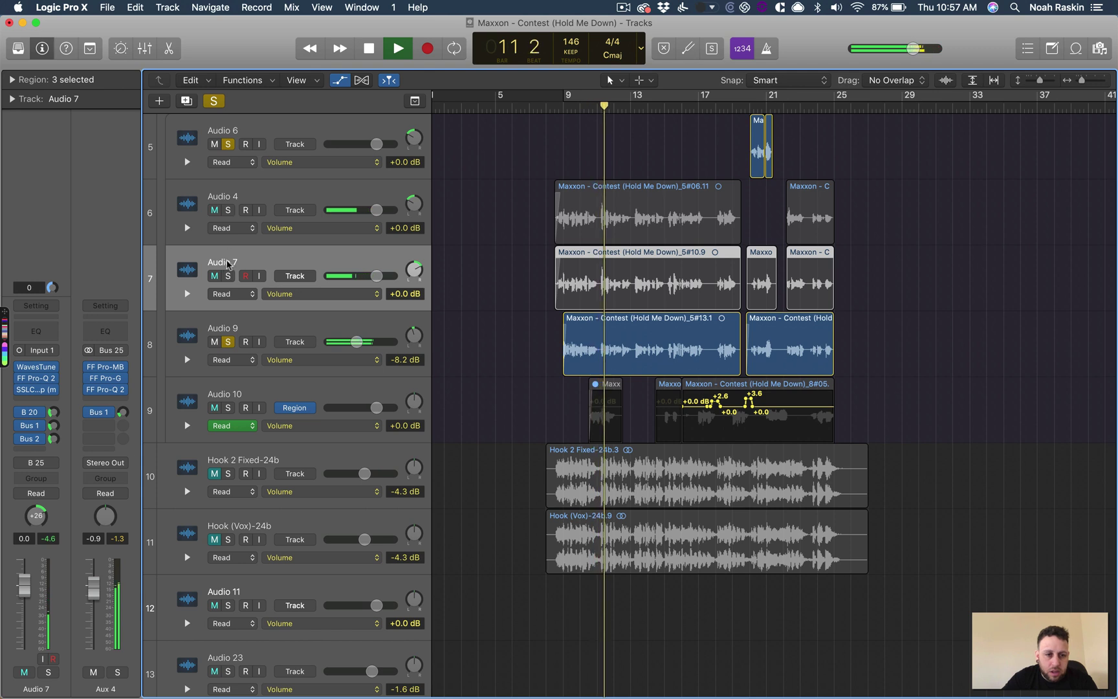
pyautogui.click(228, 210)
pyautogui.click(228, 276)
pyautogui.press('space')
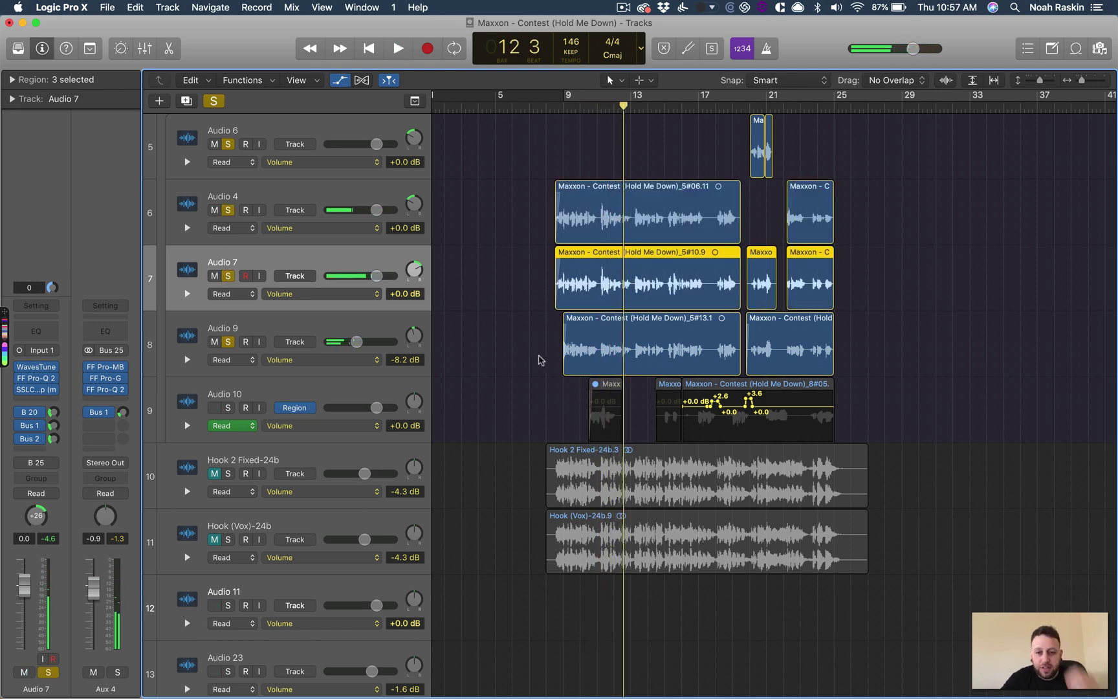
# - Add the Audio 10 track to the soloed hook vocals and play from bar 9
pyautogui.click(228, 407)
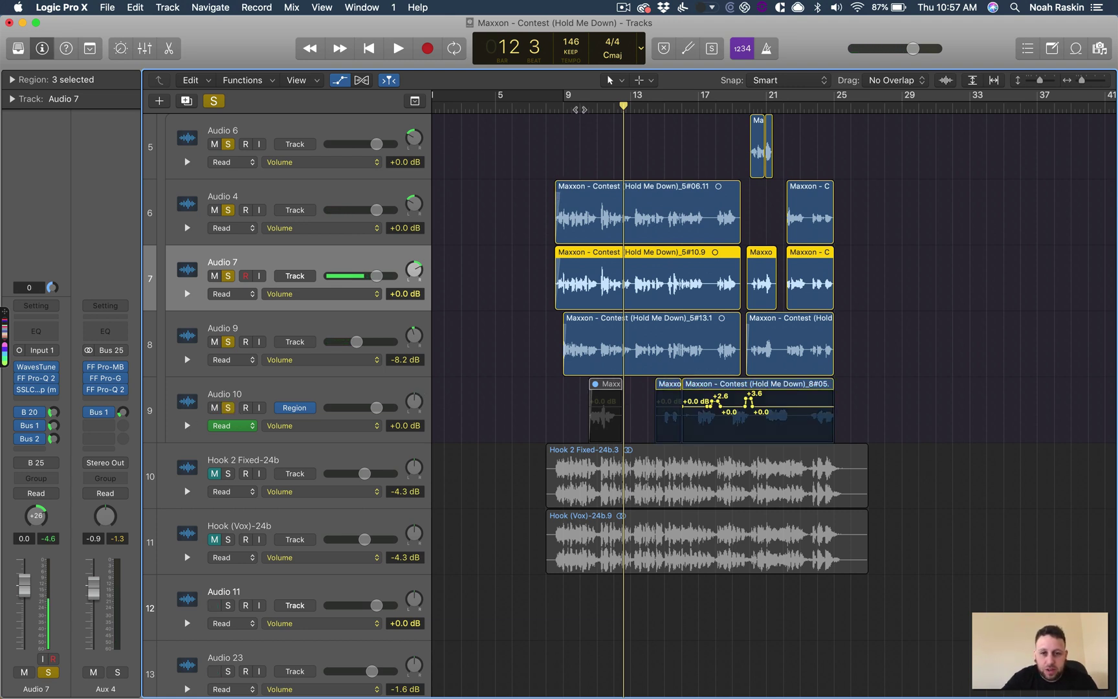
pyautogui.click(580, 109)
pyautogui.press('space')
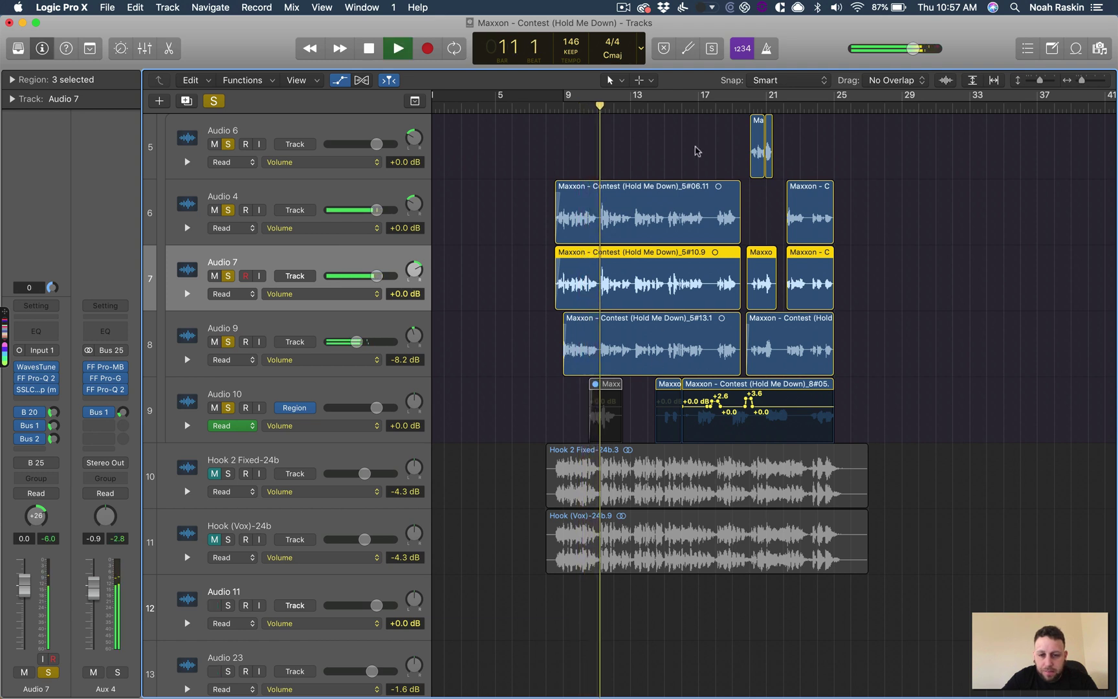
# - Follow the layered hook vocal regions in the arrangement through the end of the hook at bar 25, and stop playback
pyautogui.scroll(5, 695, 151)
pyautogui.hscroll(4, 695, 152)
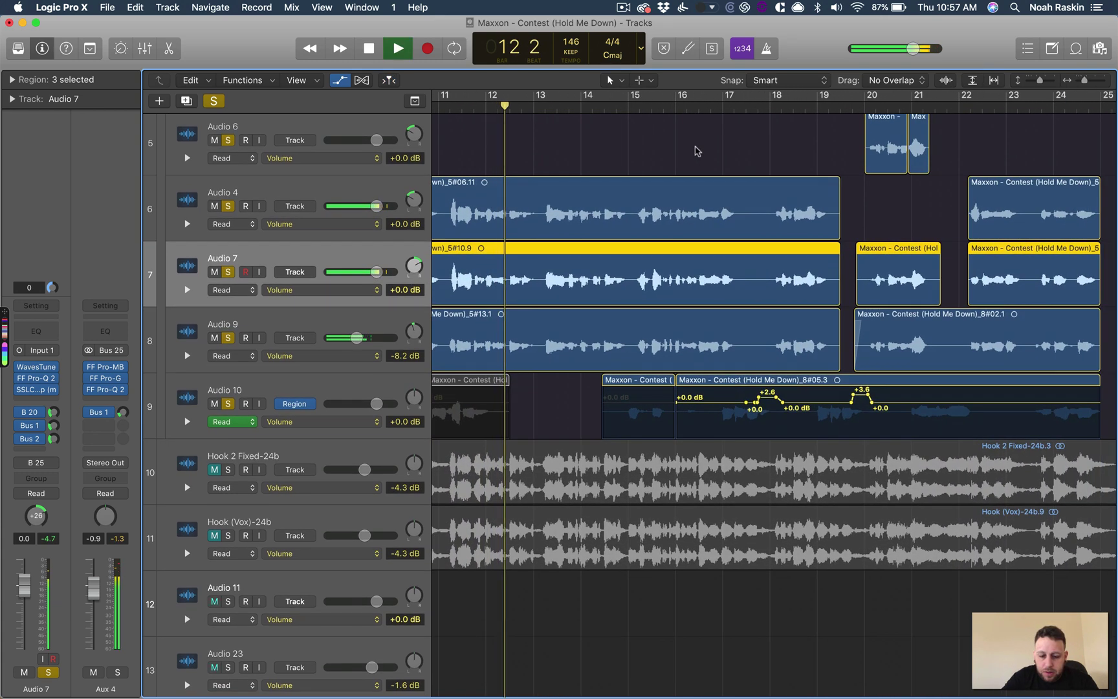
pyautogui.press('super+Down')
pyautogui.press('super+Left')
pyautogui.press('super+Left')
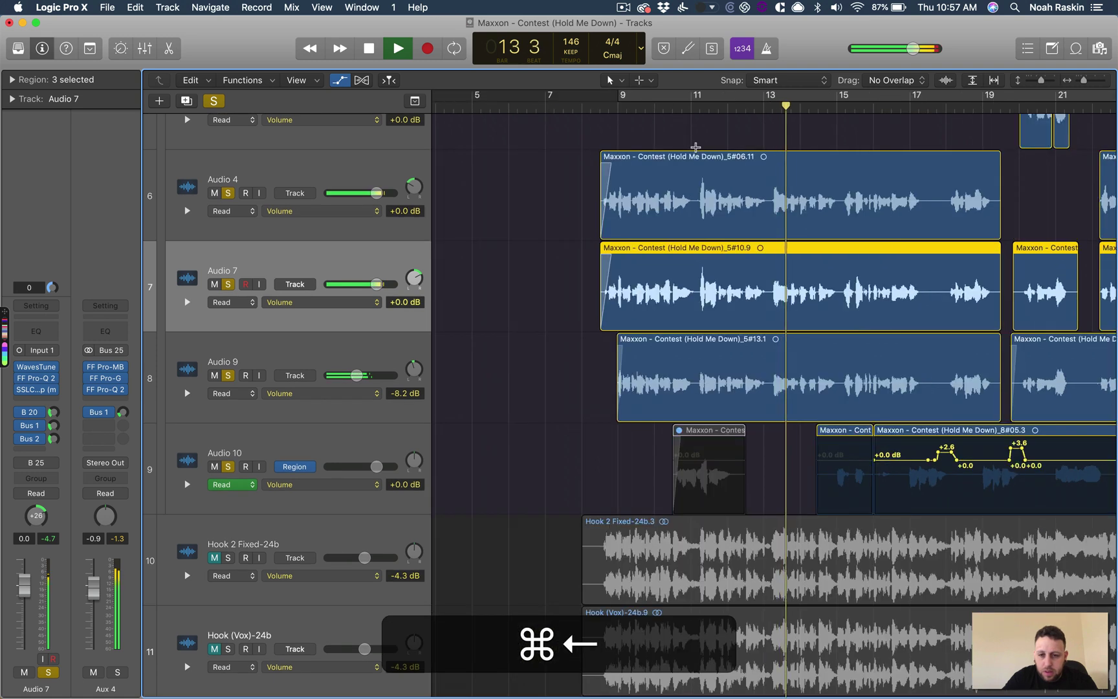
pyautogui.hscroll(4, 695, 148)
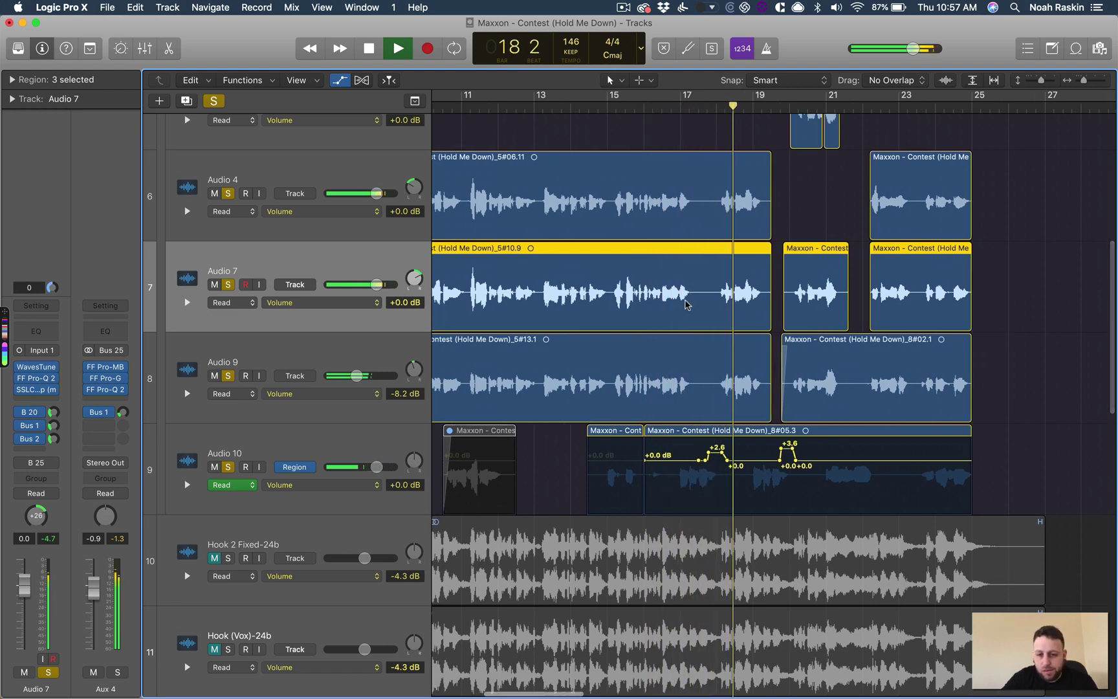
pyautogui.hscroll(-3, 684, 309)
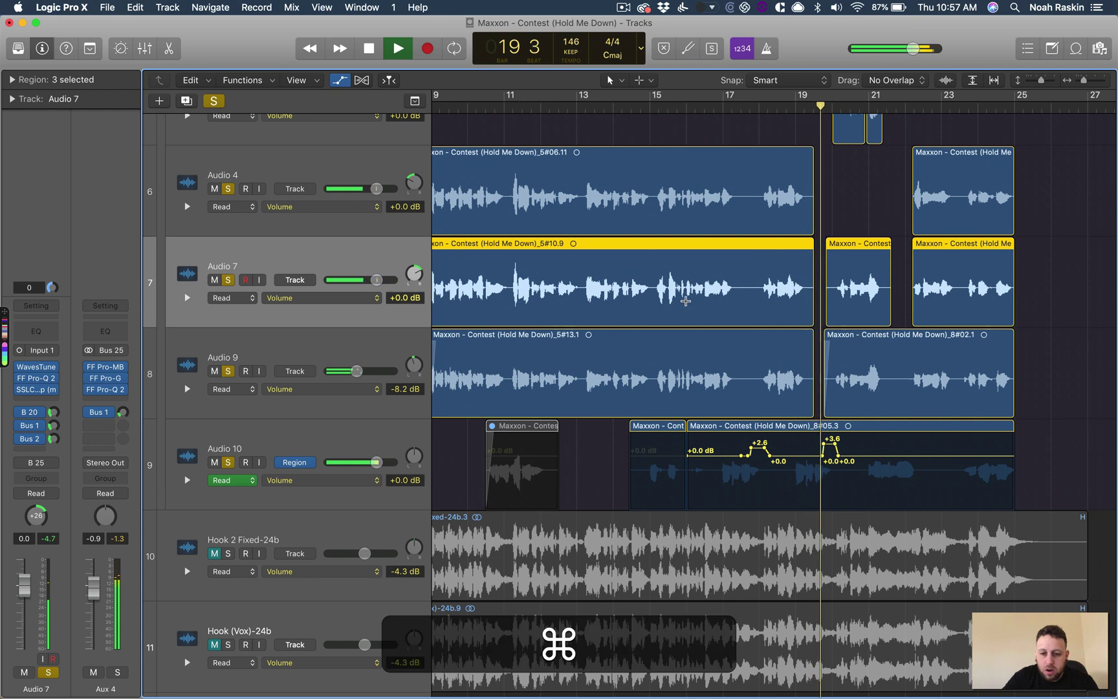
pyautogui.press('super+Left')
pyautogui.press('super+Up')
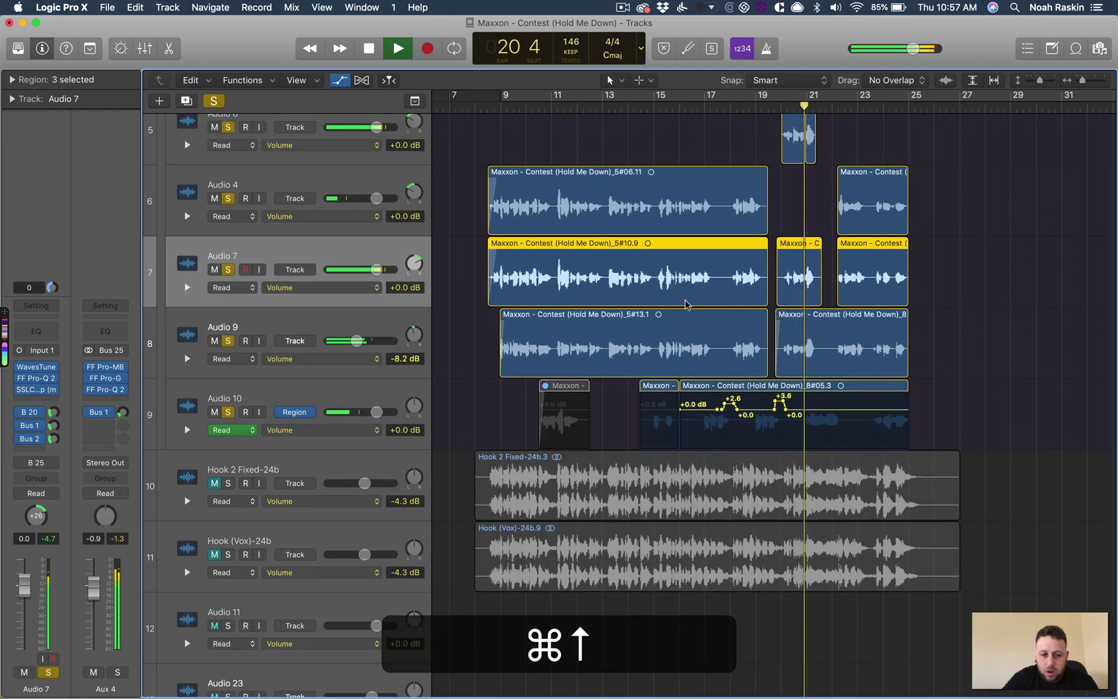
pyautogui.hscroll(-2, 685, 302)
pyautogui.scroll(4, 685, 303)
pyautogui.hscroll(-1, 685, 303)
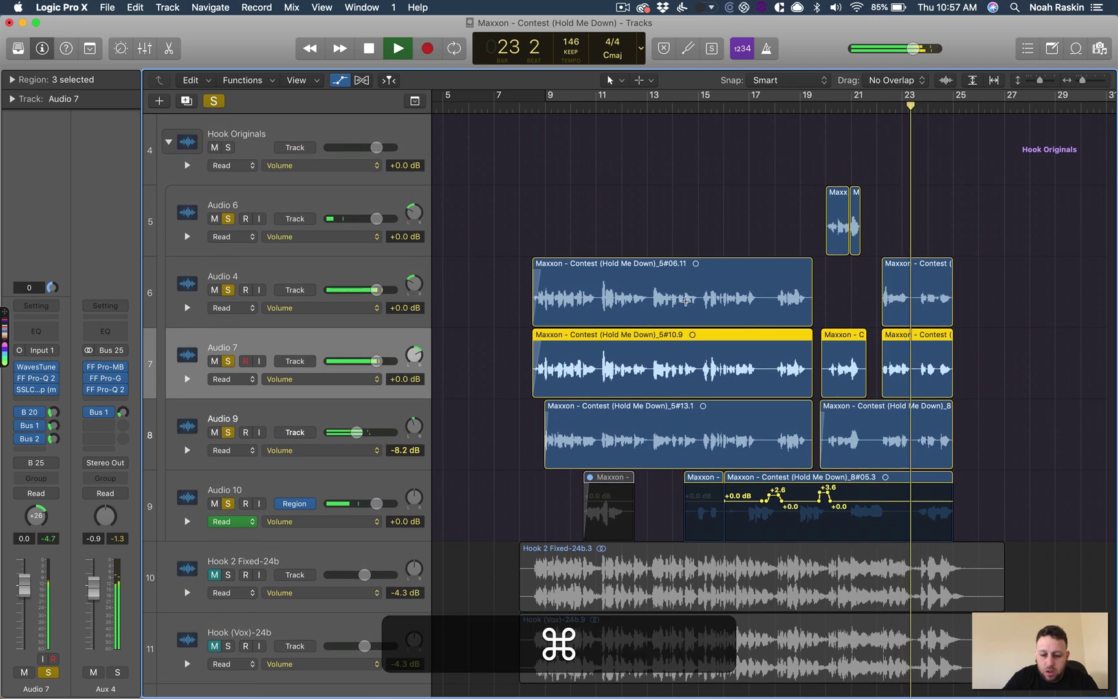
pyautogui.press('super+Up')
pyautogui.press('super+Left')
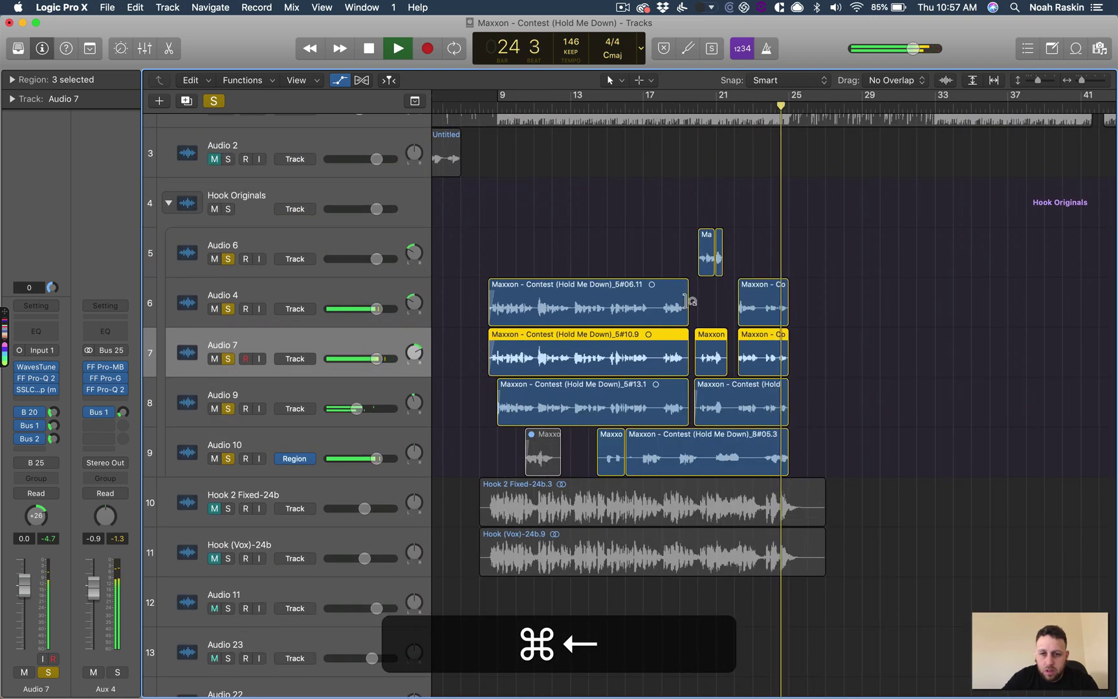
pyautogui.hscroll(-2, 686, 301)
pyautogui.press('space')
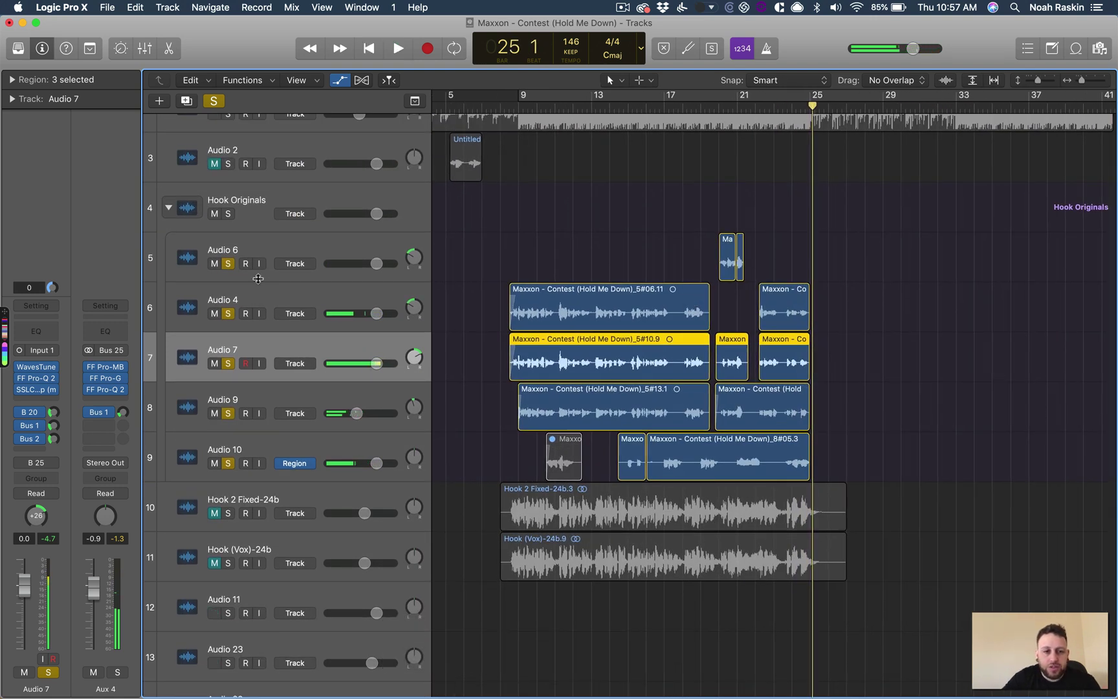
# - Select the Audio 6 through Audio 10 tracks, view the track stack type options for them, and leave without creating a stack
pyautogui.click(238, 247)
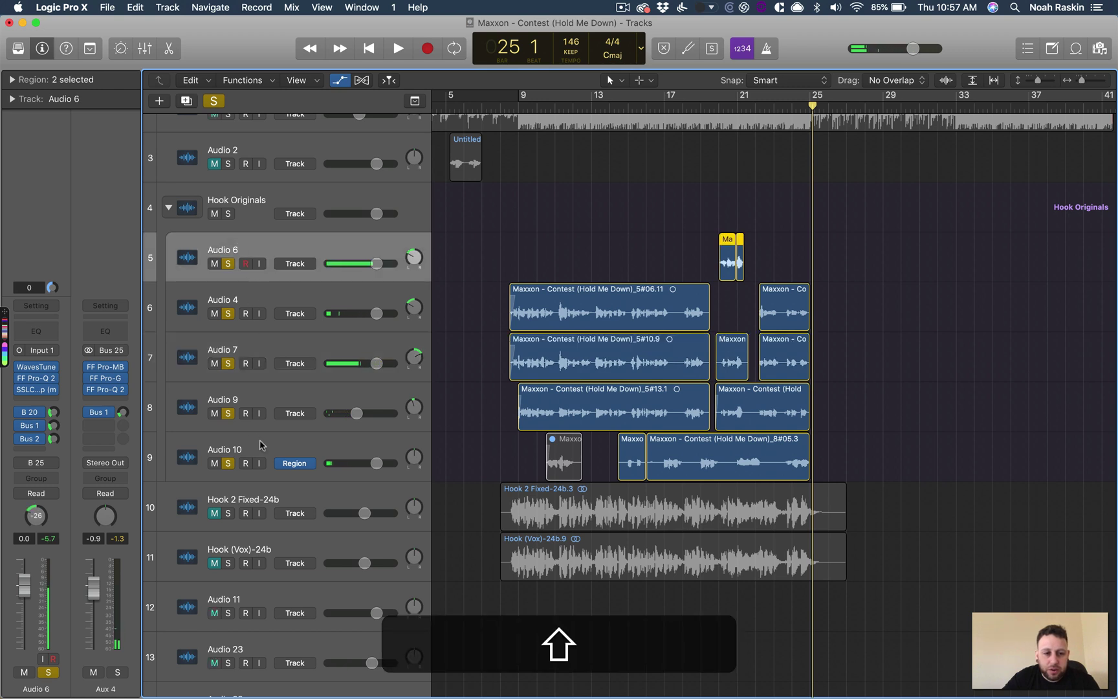
pyautogui.keyDown('shift'); pyautogui.click(261, 441); pyautogui.keyUp('shift')
pyautogui.click(231, 203)
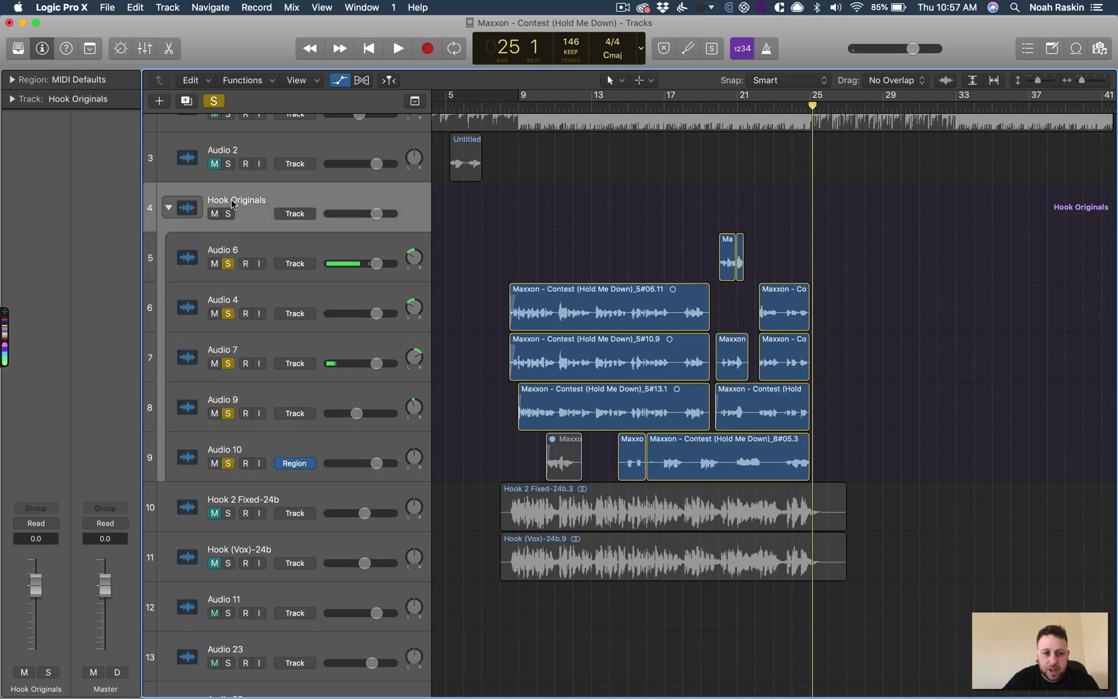
pyautogui.click(251, 249)
pyautogui.keyDown('shift'); pyautogui.click(271, 441); pyautogui.keyUp('shift')
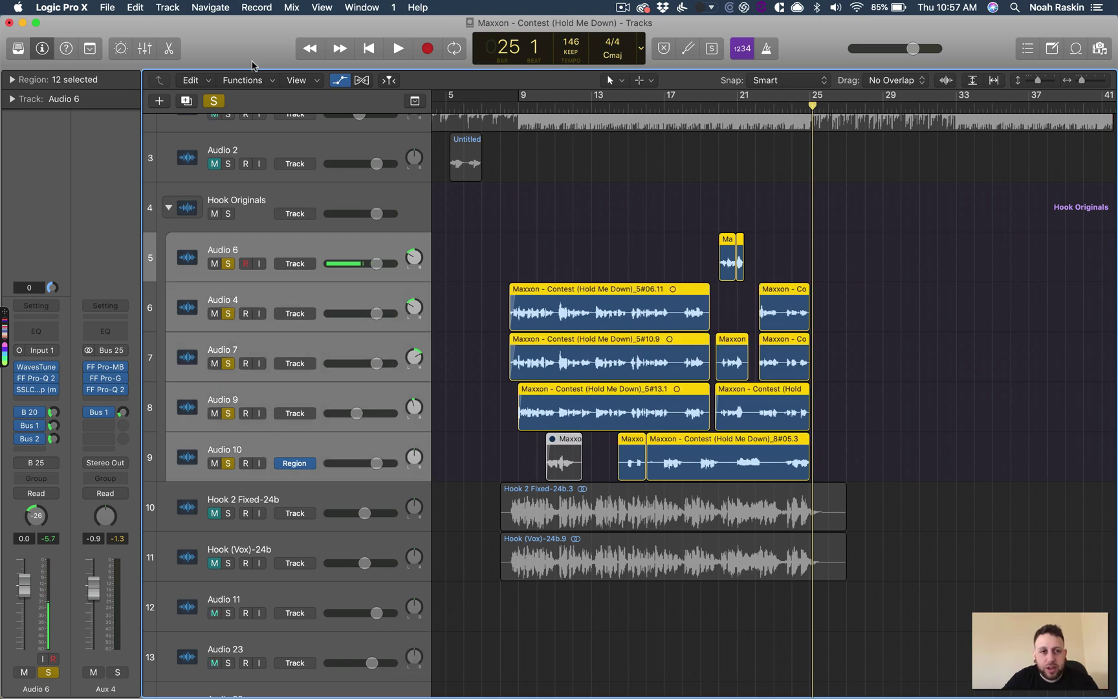
pyautogui.click(174, 11)
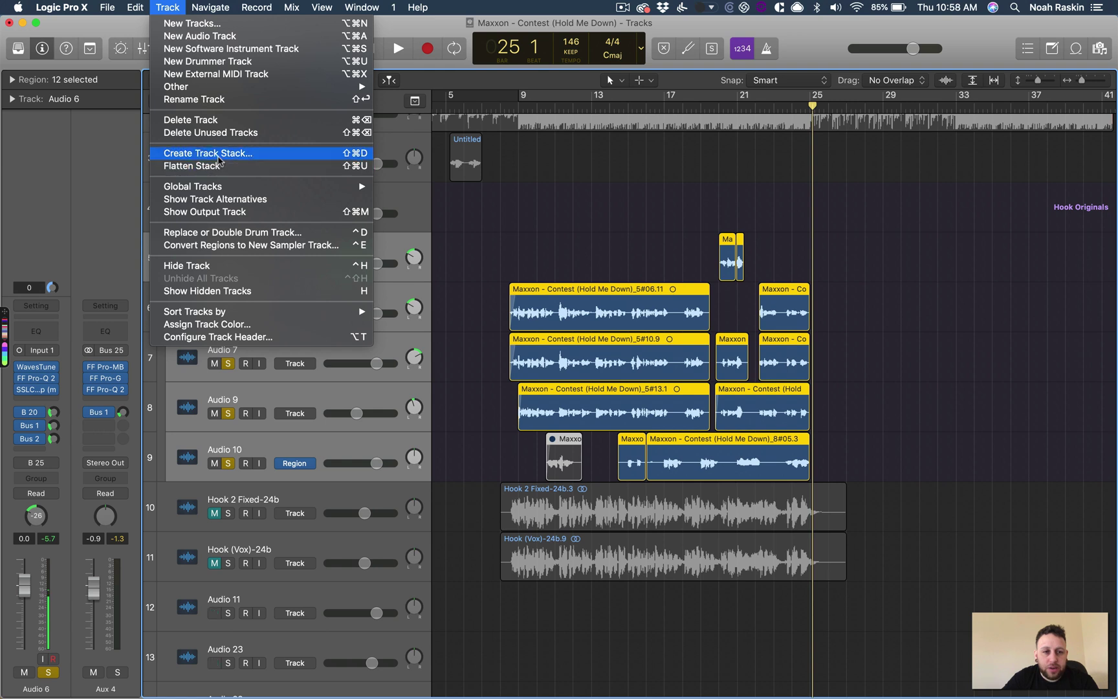
pyautogui.click(220, 155)
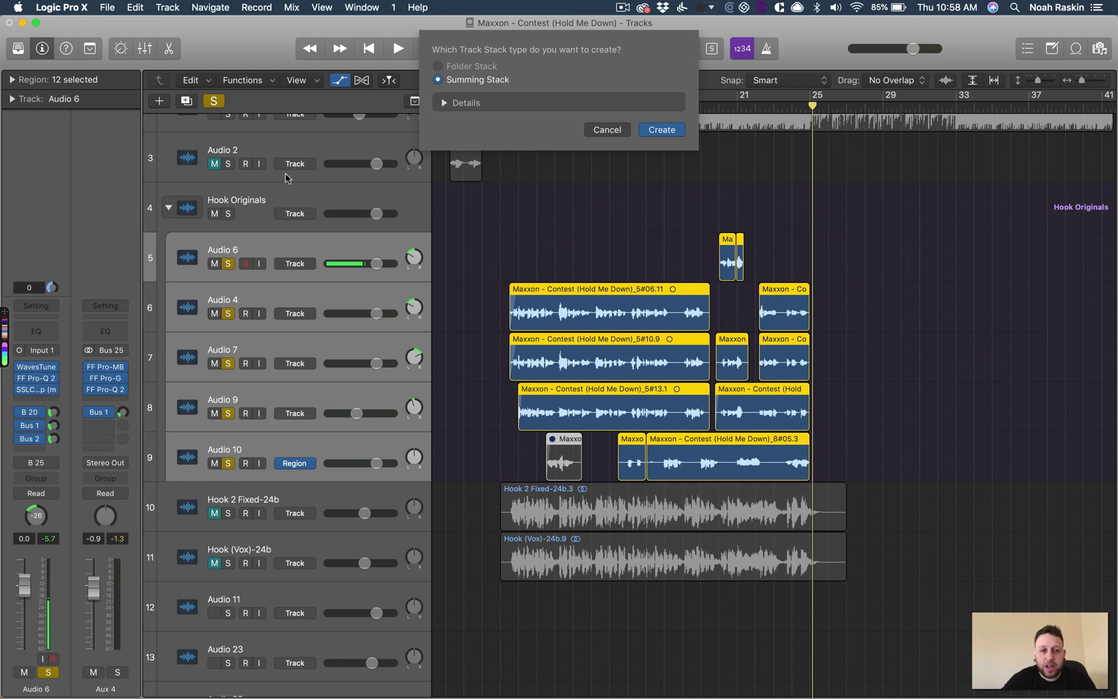
pyautogui.click(599, 129)
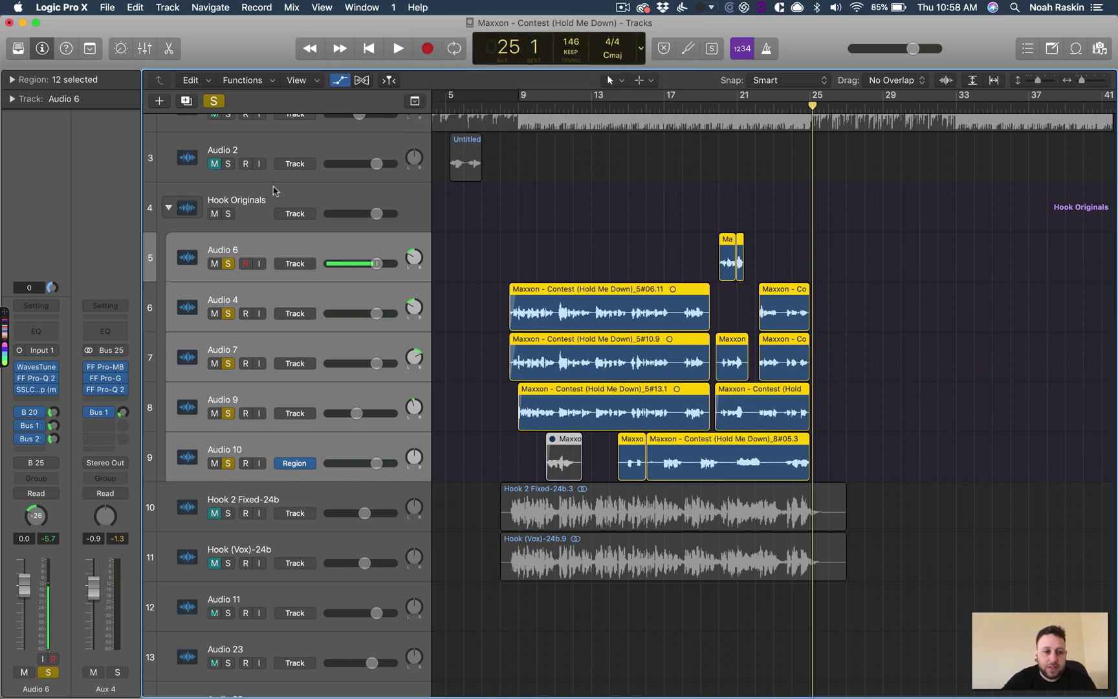
# - Collapse the Hook Originals track stack
pyautogui.click(273, 190)
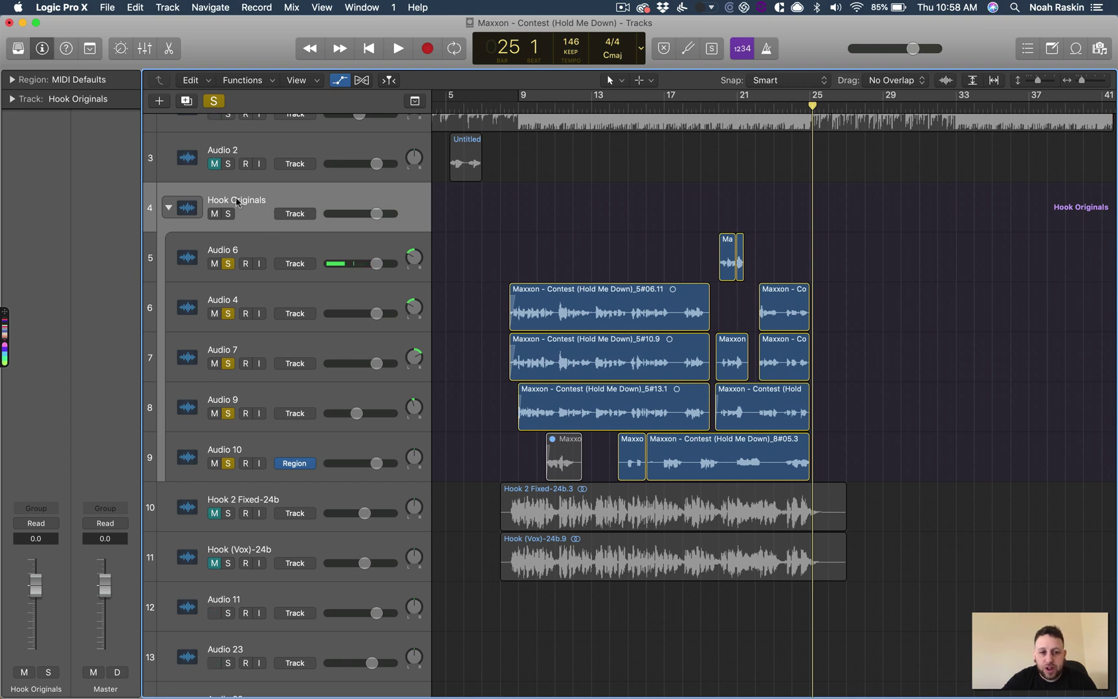
pyautogui.click(169, 208)
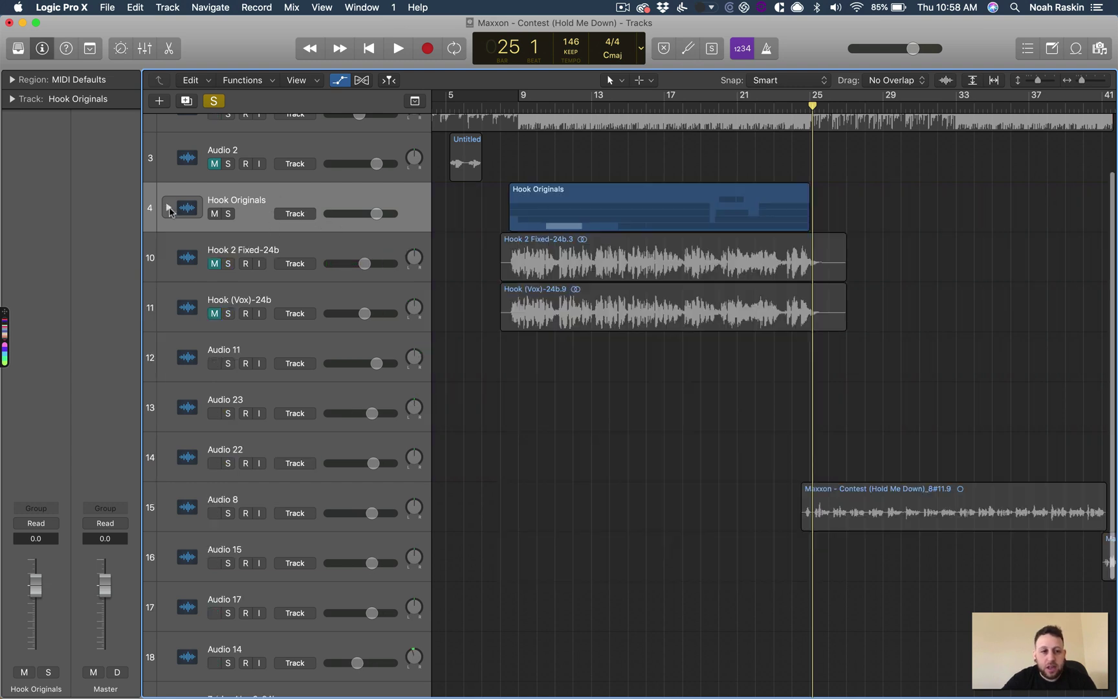
# - Create a Summing Stack from the Bridge Vox 2-24b, Audio 16 and Audio 19 tracks
pyautogui.scroll(-1, 287, 365)
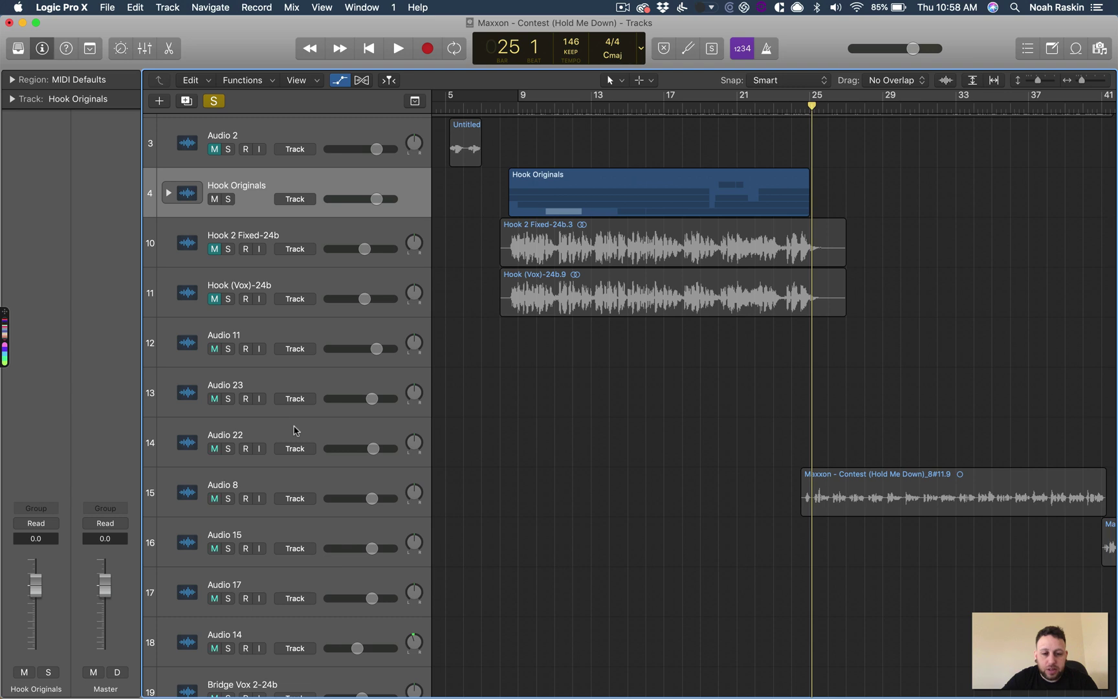
pyautogui.scroll(-5, 296, 430)
pyautogui.scroll(2, 295, 430)
pyautogui.scroll(-1, 296, 430)
pyautogui.scroll(-5, 294, 431)
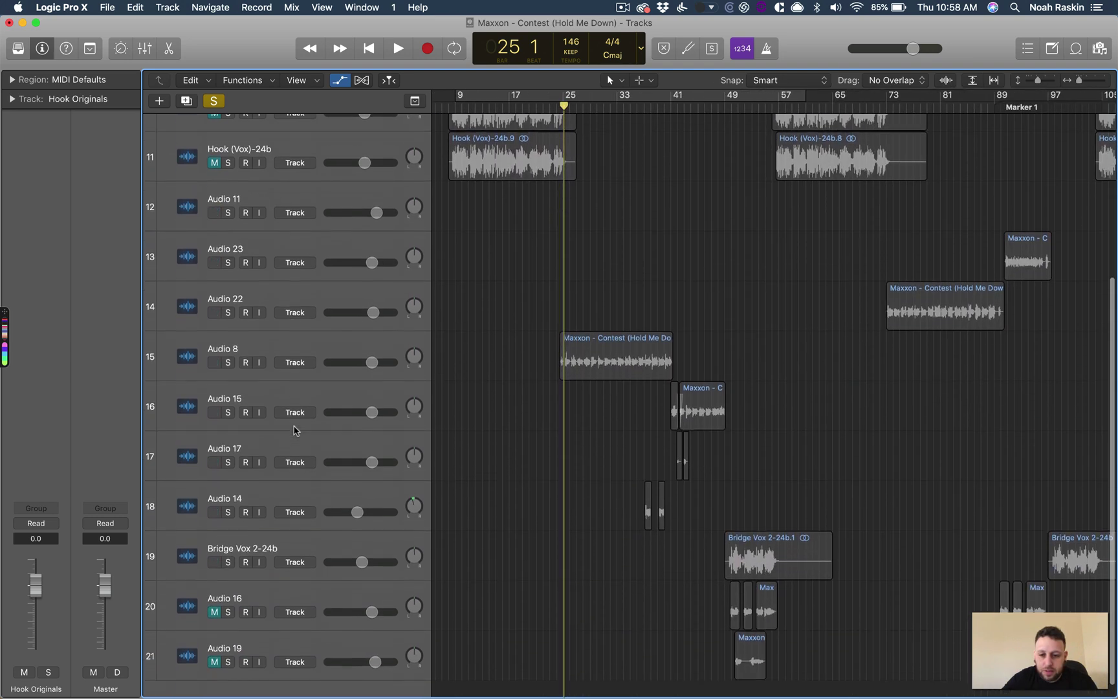
pyautogui.click(304, 529)
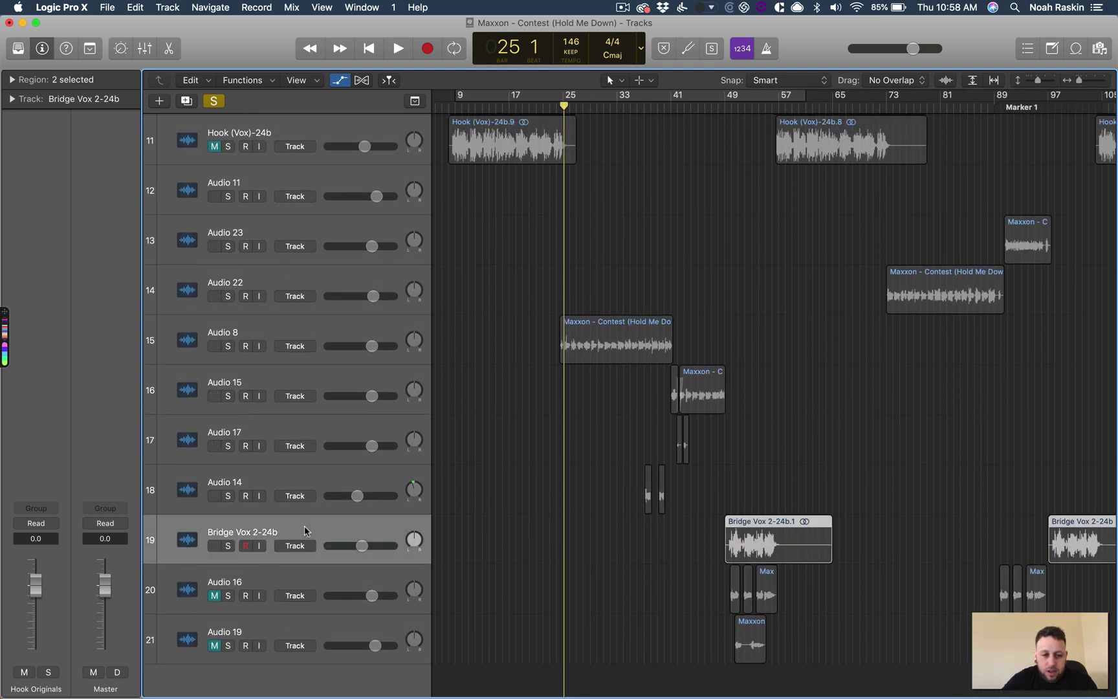
pyautogui.keyDown('shift'); pyautogui.click(300, 630); pyautogui.keyUp('shift')
pyautogui.click(169, 8)
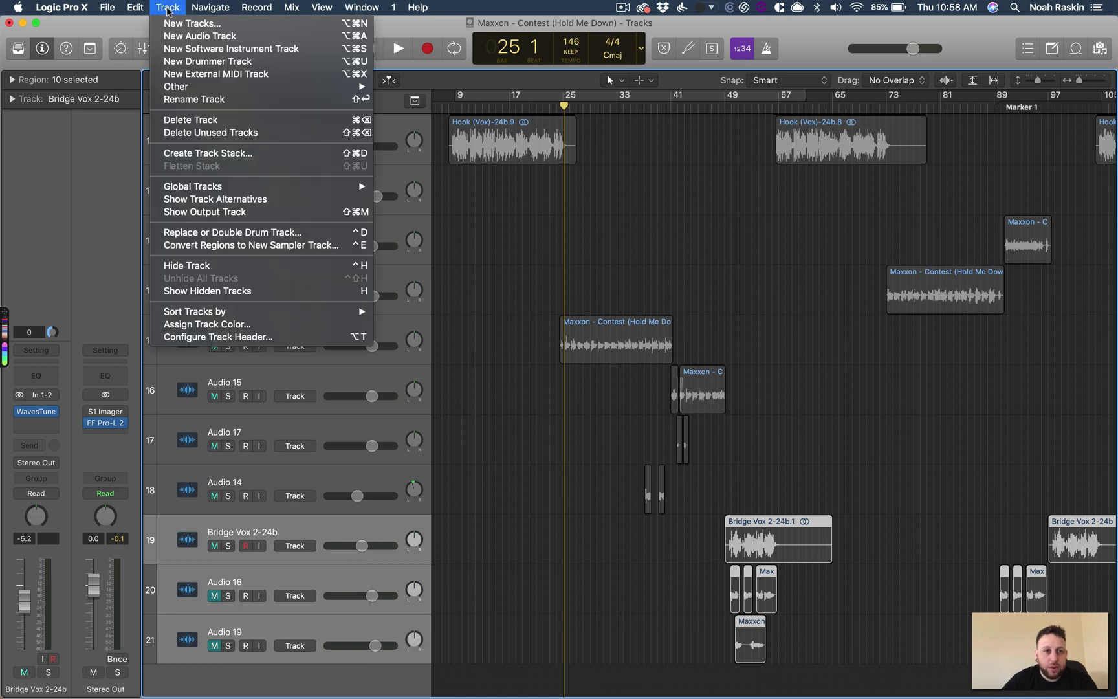
pyautogui.click(207, 153)
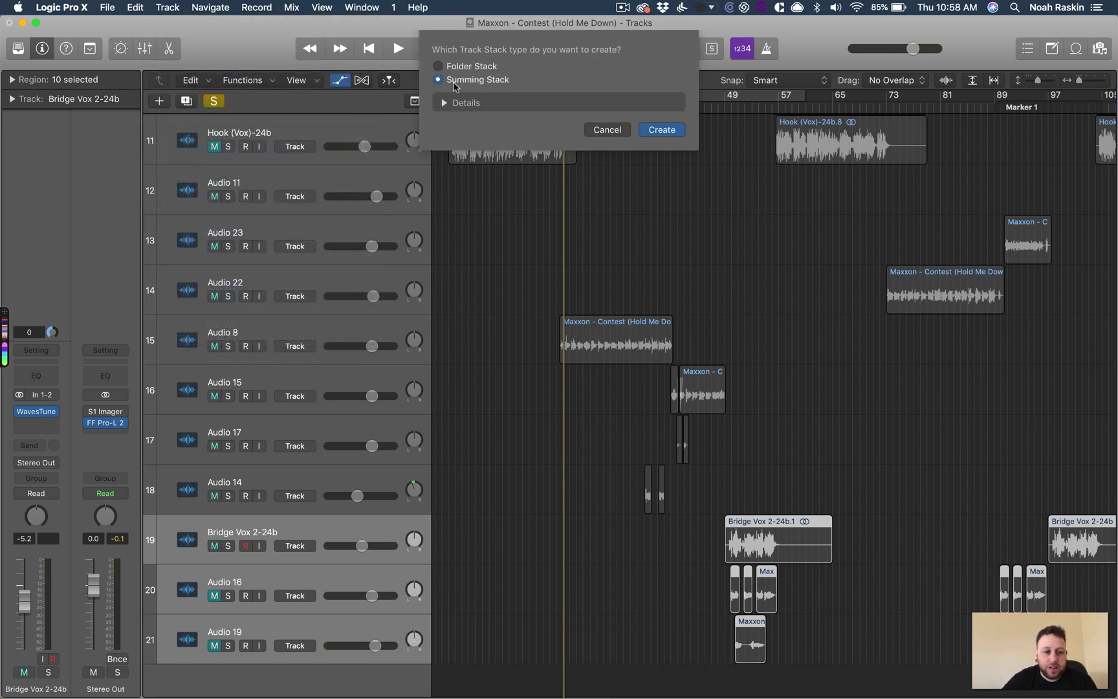
pyautogui.click(655, 131)
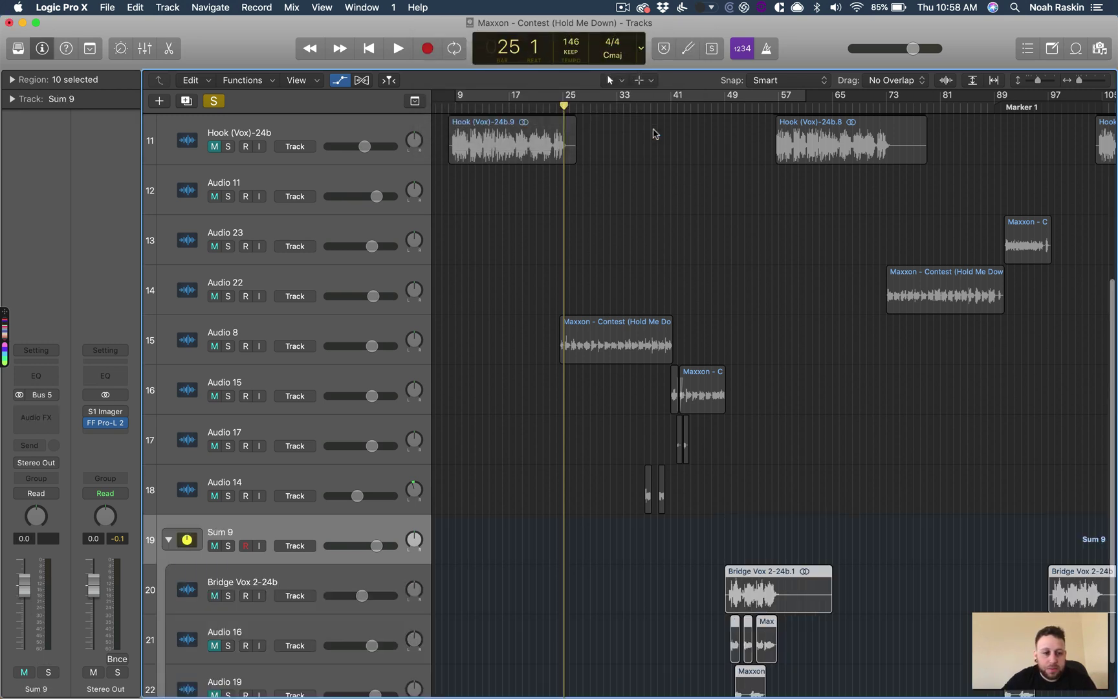
# - Rename the new summing stack as Verse Vox Group
pyautogui.scroll(-1, 238, 531)
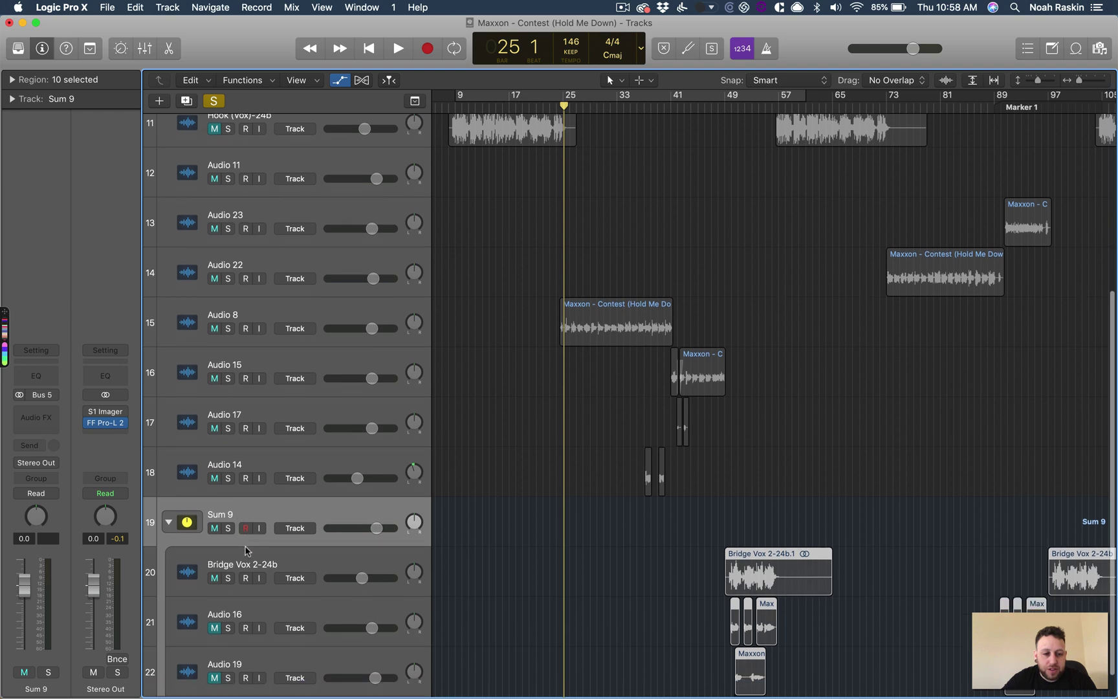
pyautogui.click(229, 517)
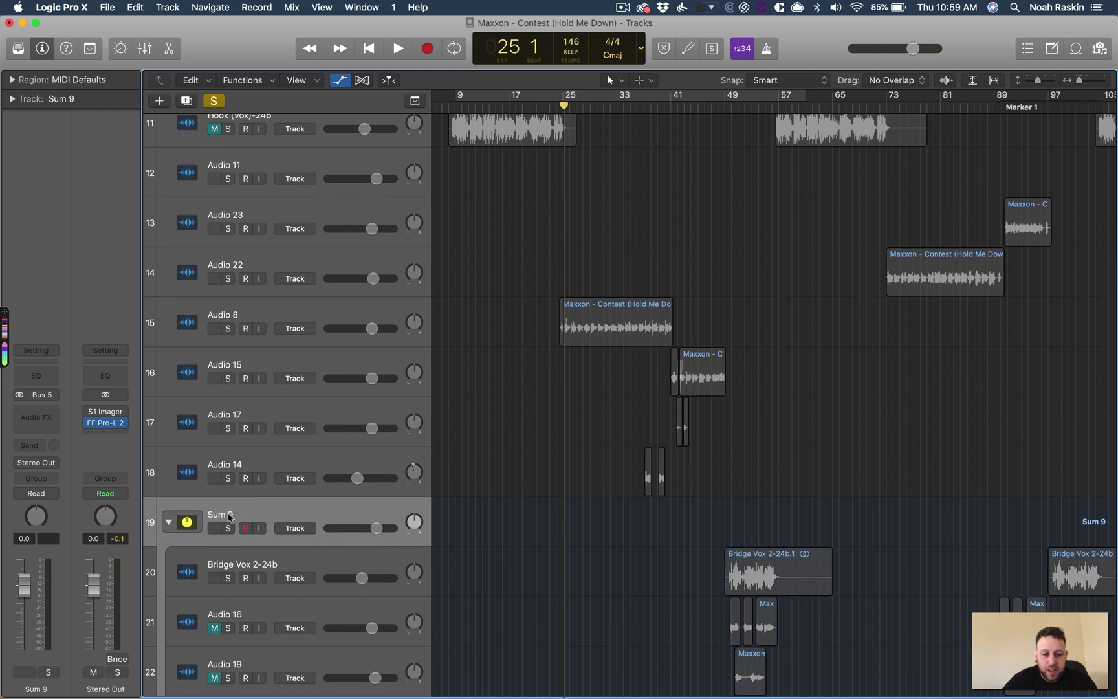
pyautogui.doubleClick(229, 515)
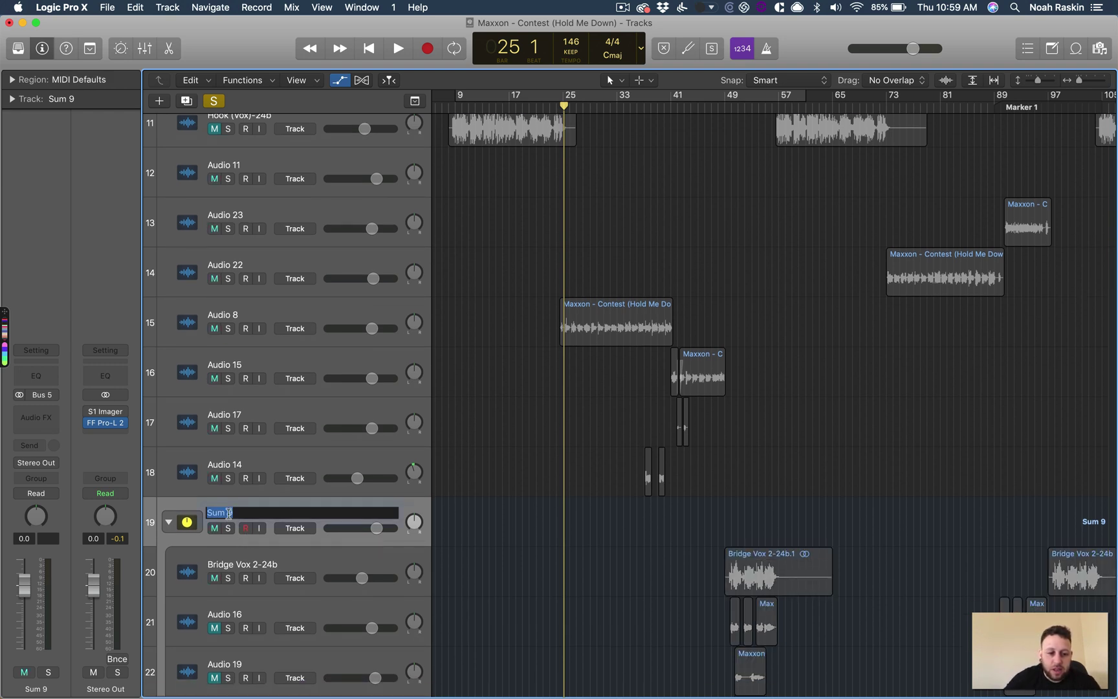
pyautogui.write('Verse V')
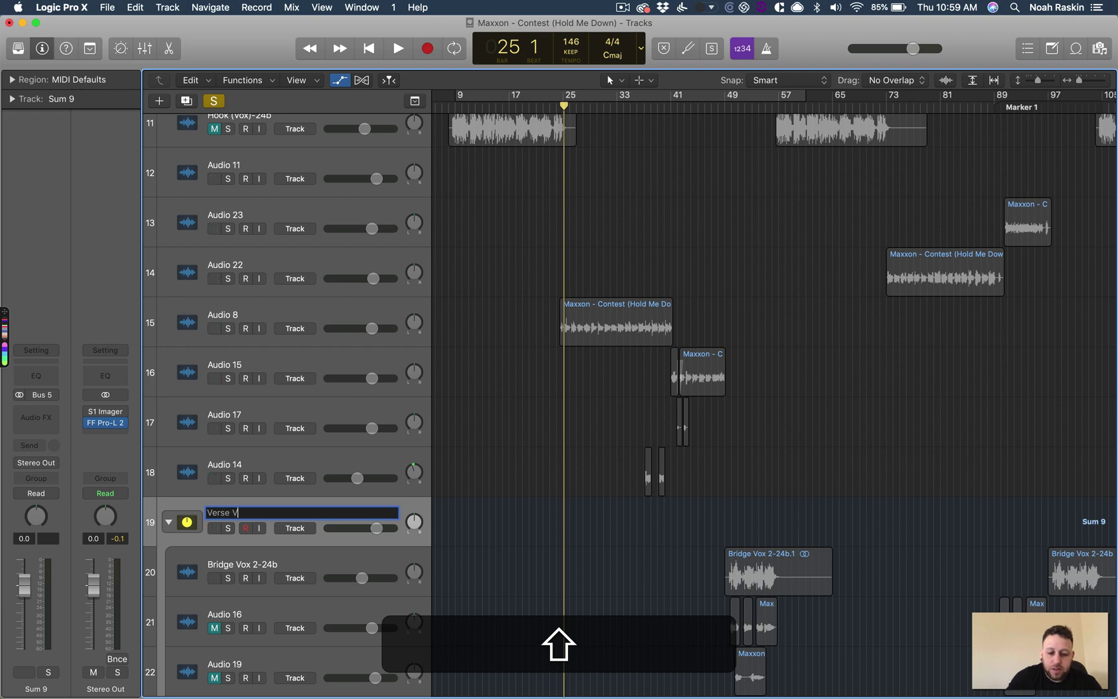
pyautogui.write('ox Group')
pyautogui.press('Return')
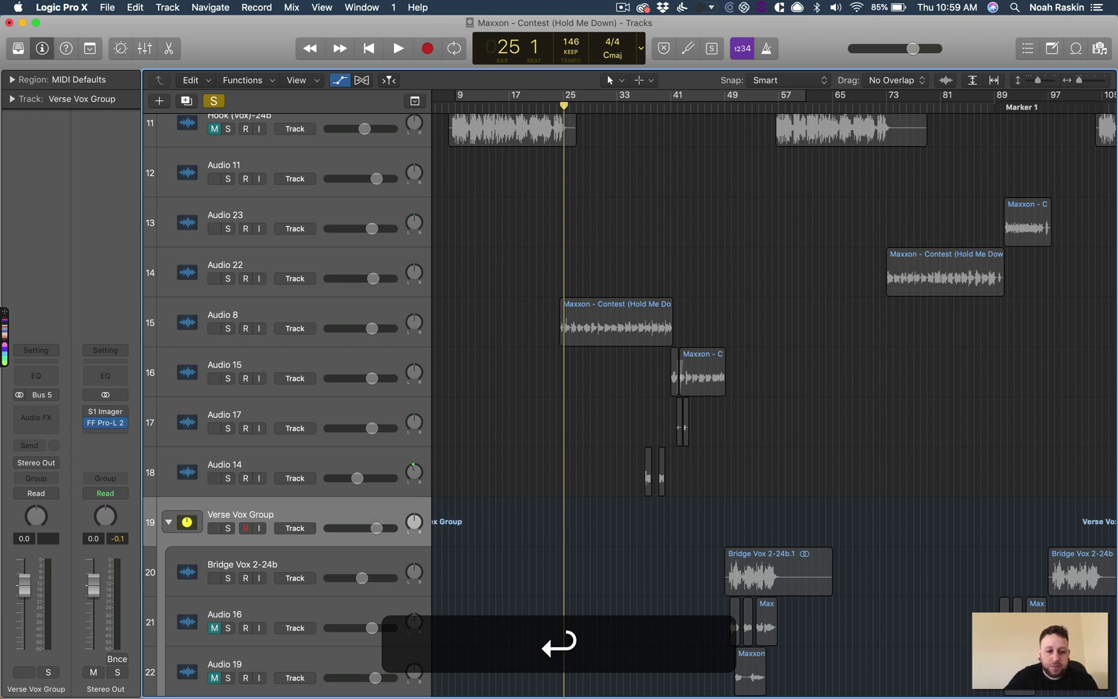
# - View the plug-in choices for the Verse Vox Group stack's empty audio effect slot, and undo the stack's renaming
pyautogui.click(36, 420)
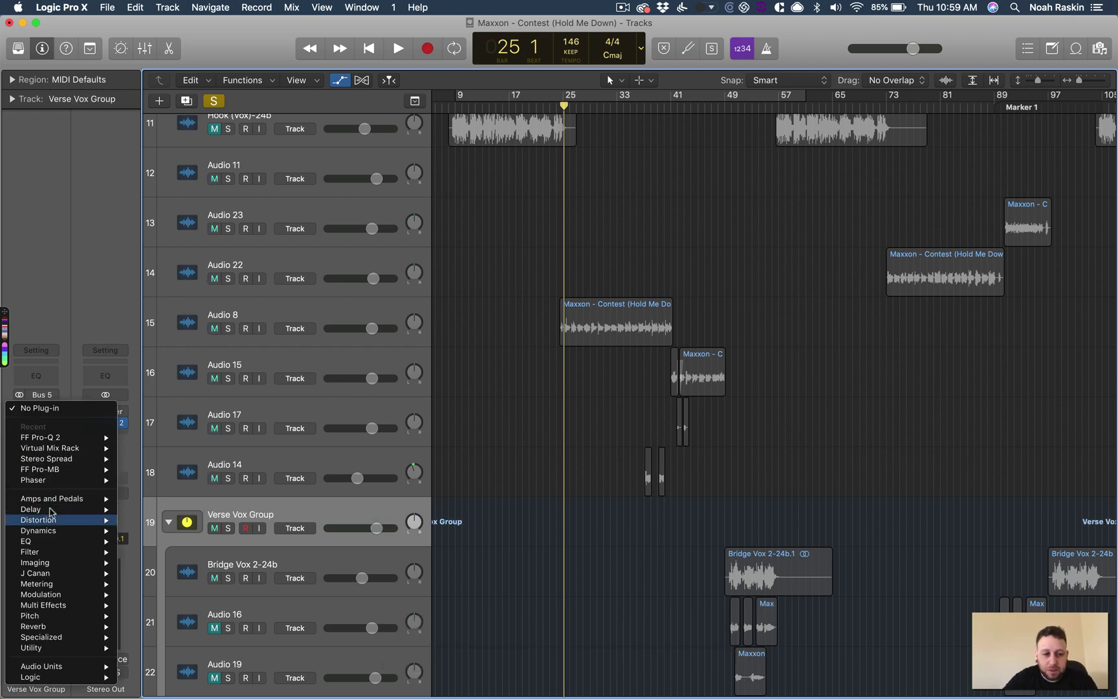
pyautogui.click(60, 313)
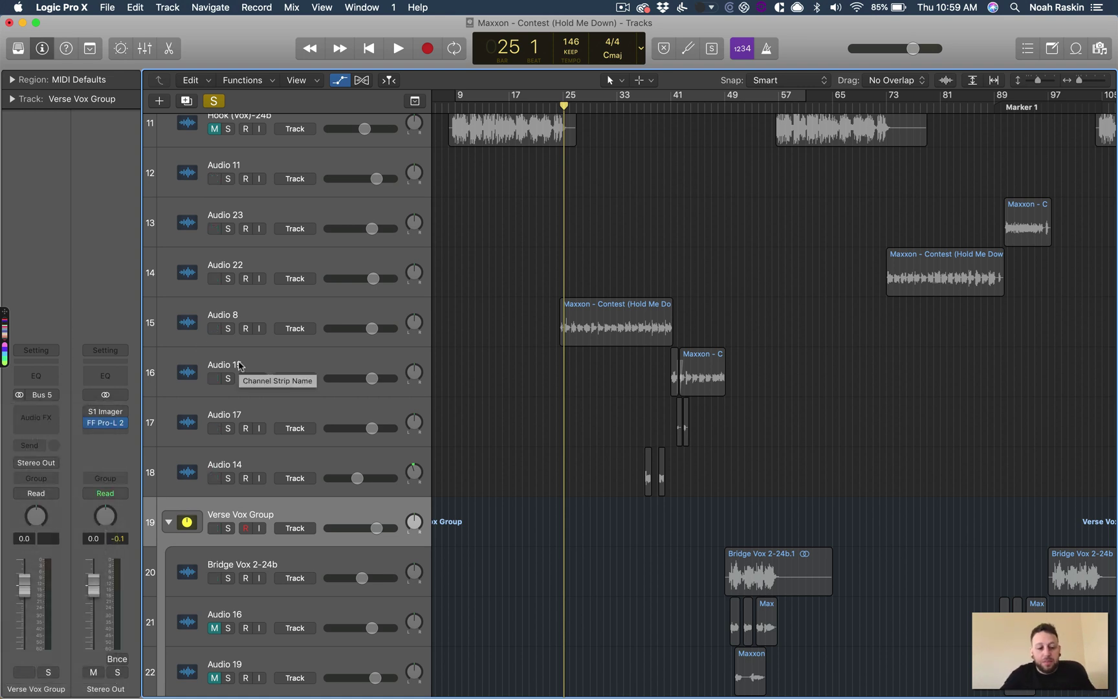
pyautogui.press('super+z')
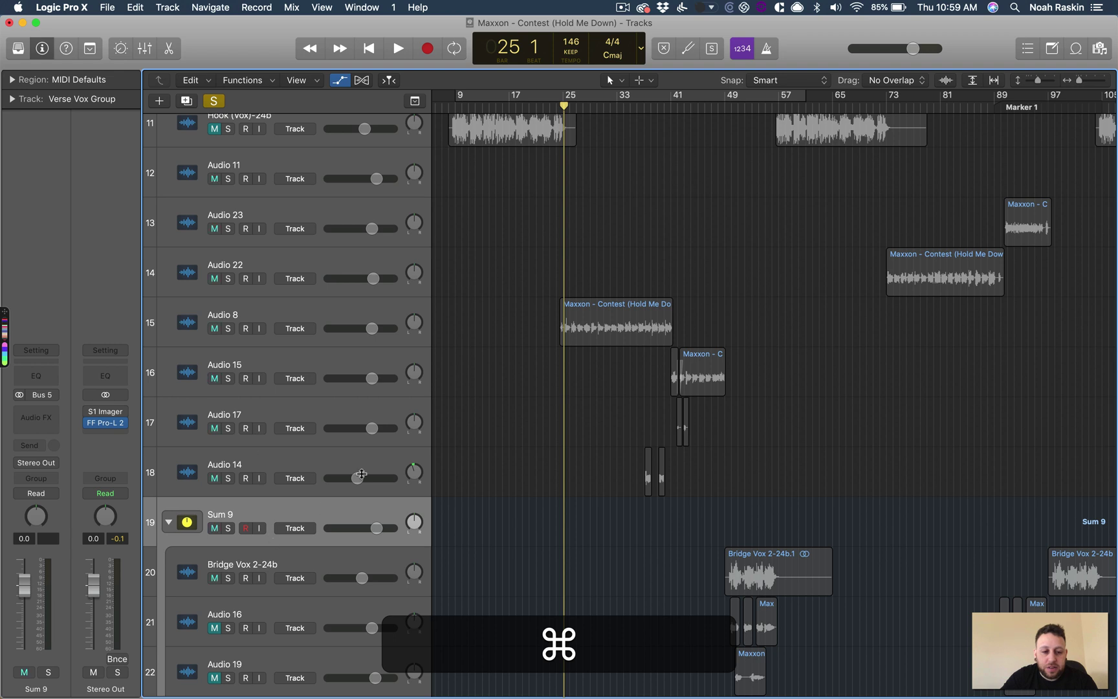
# - Undo the creation of the summing stack around Bridge Vox 2-24b, Audio 16 and Audio 19, and select the Hook Originals stack
pyautogui.press('super+z')
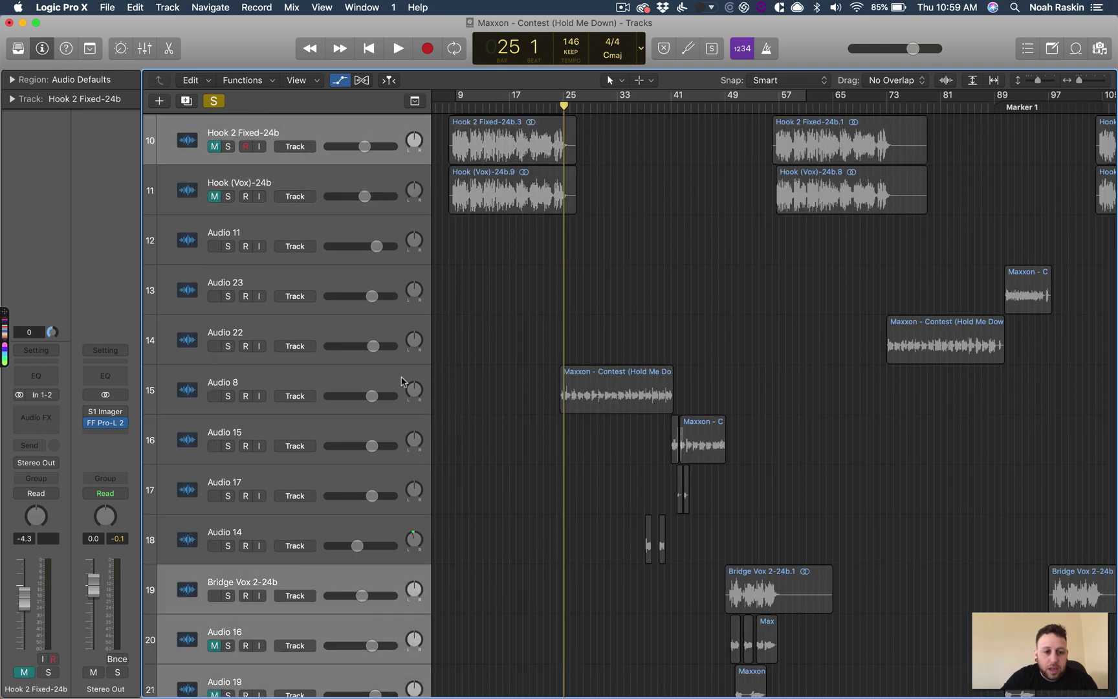
pyautogui.scroll(6, 393, 310)
pyautogui.click(311, 271)
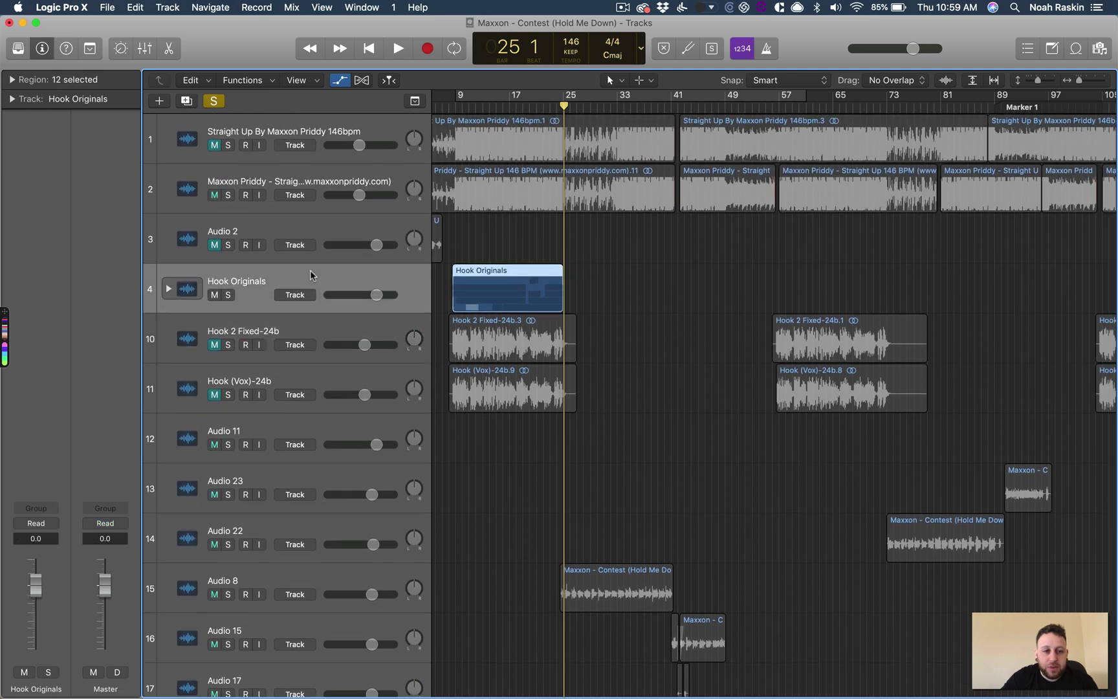
# - Look over the individual vocal tracks inside the Hook Originals stack, leaving the stack collapsed
pyautogui.click(168, 290)
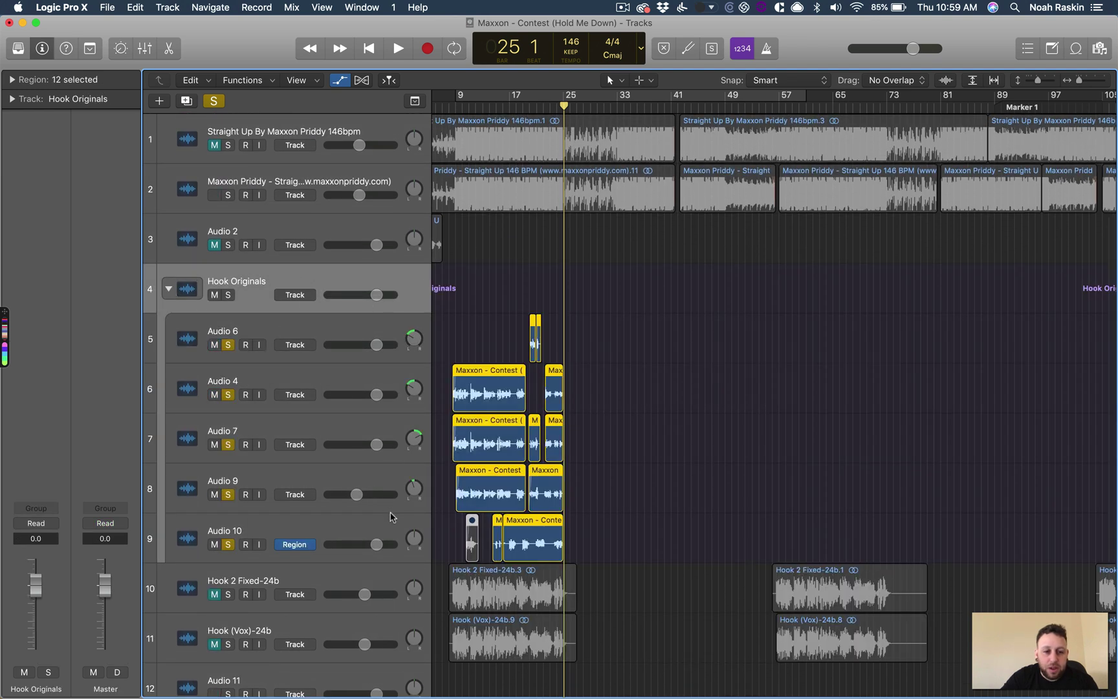
pyautogui.click(231, 282)
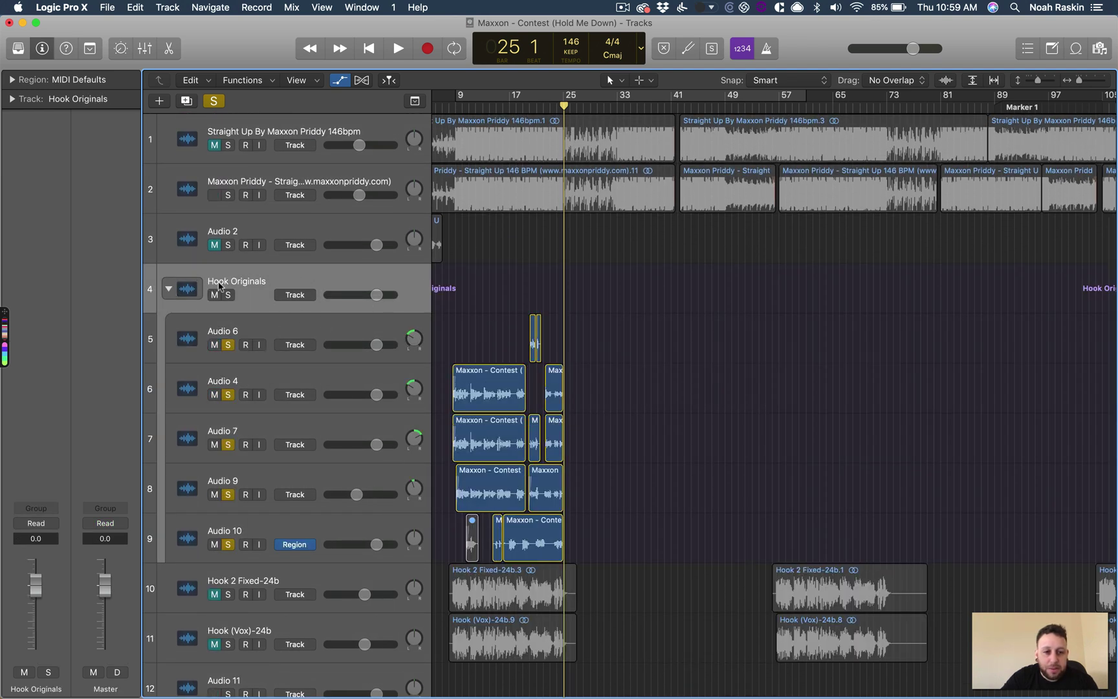
pyautogui.click(169, 289)
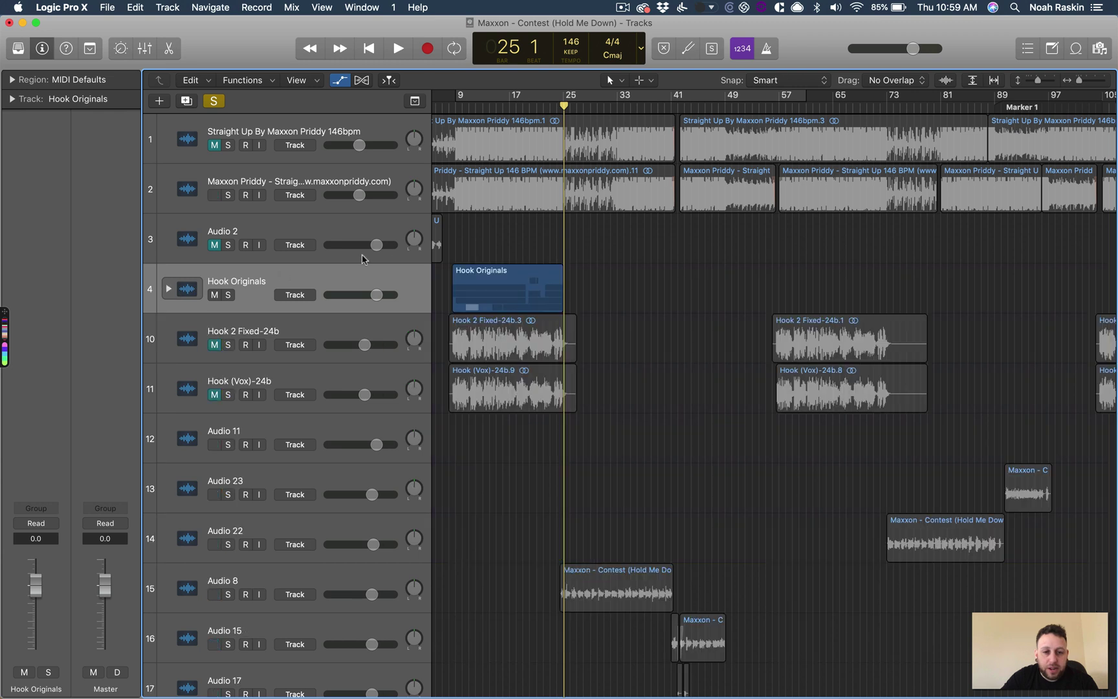
# - Place the playhead at bar 8 beat 3, where the Hook Originals regions begin
pyautogui.click(455, 106)
pyautogui.press('super+Right')
pyautogui.press('super+Right')
pyautogui.press('super+Right')
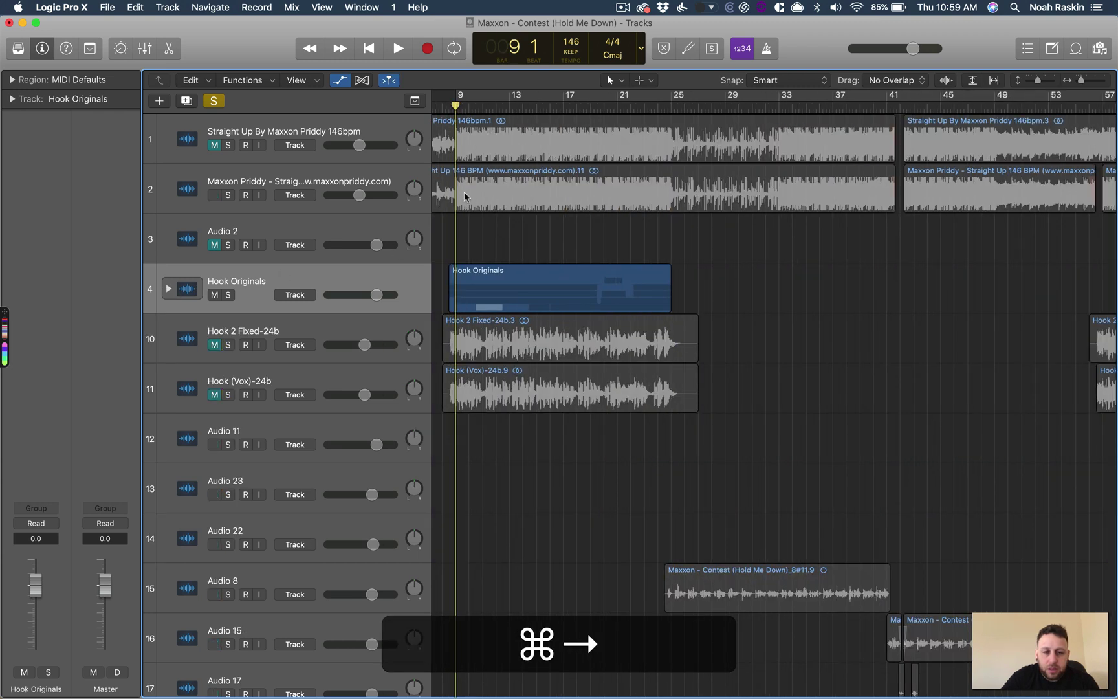
pyautogui.click(486, 105)
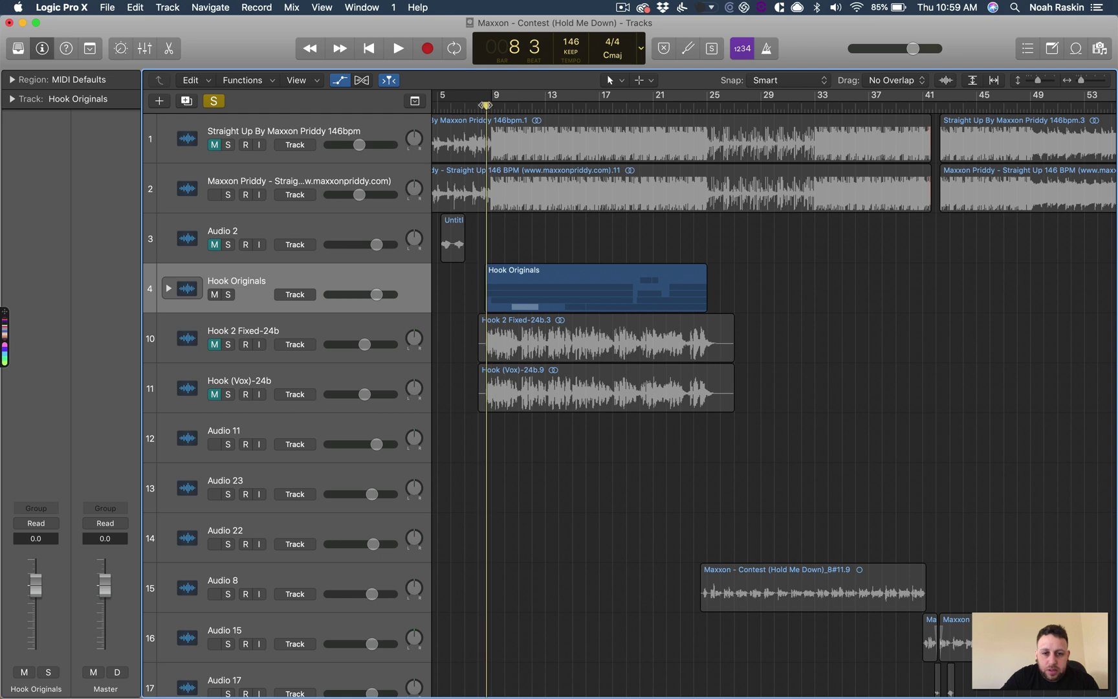
# - Expand the Hook Originals stack and select its five tracks from Audio 6 to Audio 10
pyautogui.click(167, 289)
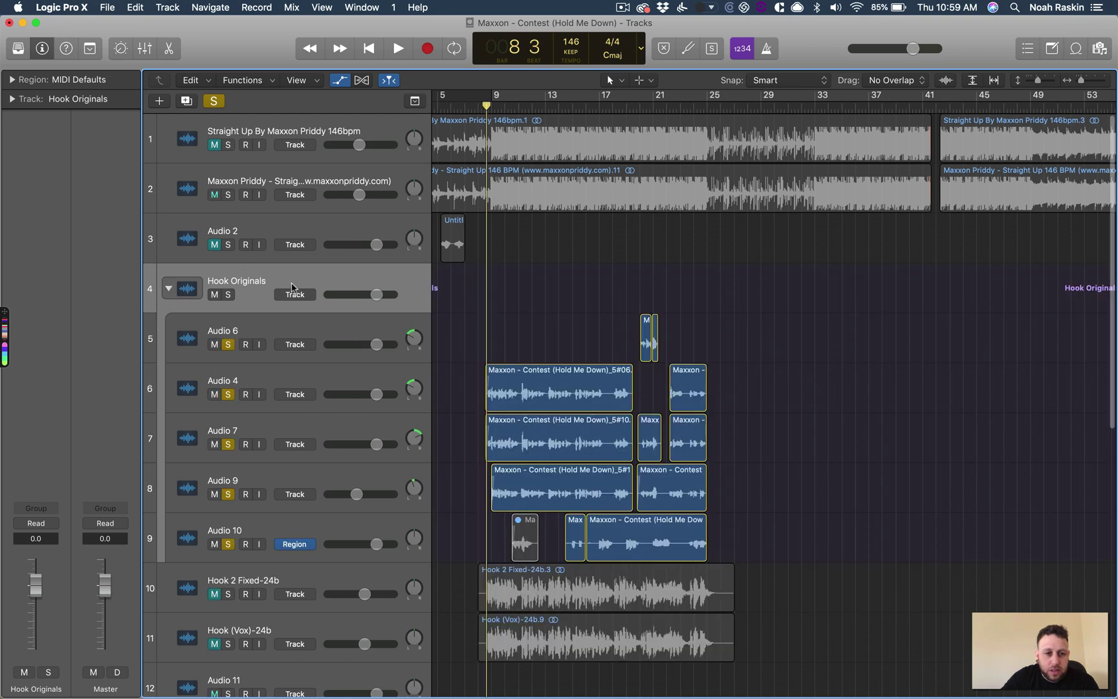
pyautogui.scroll(-1, 295, 288)
pyautogui.click(283, 297)
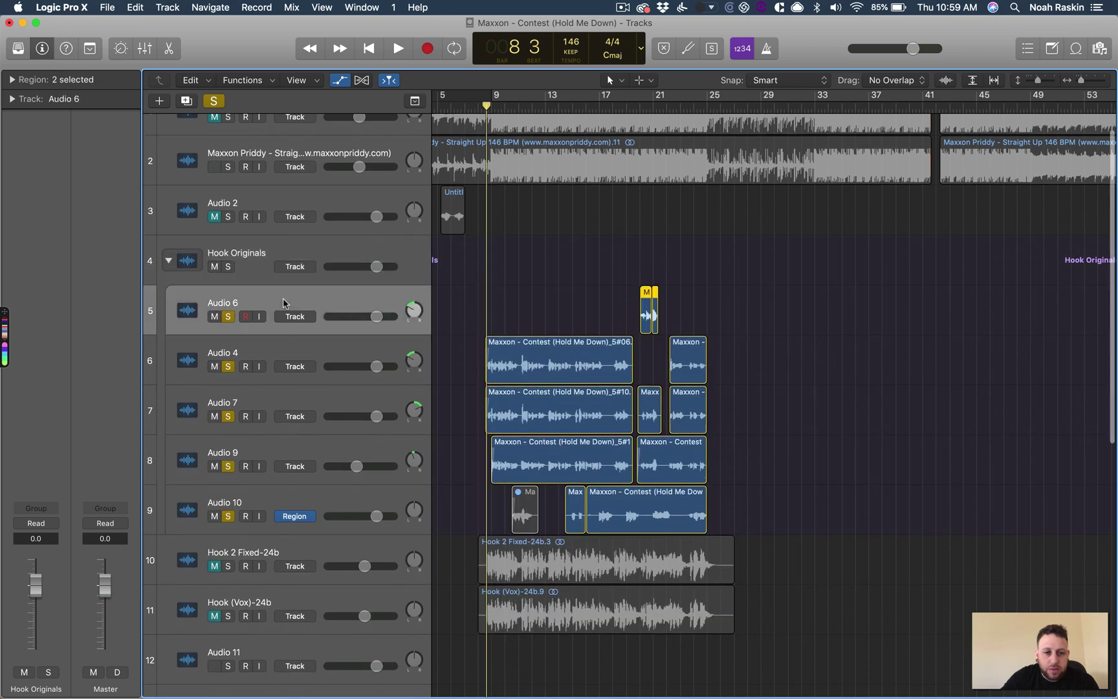
pyautogui.keyDown('shift'); pyautogui.click(283, 498); pyautogui.keyUp('shift')
pyautogui.scroll(-1, 416, 328)
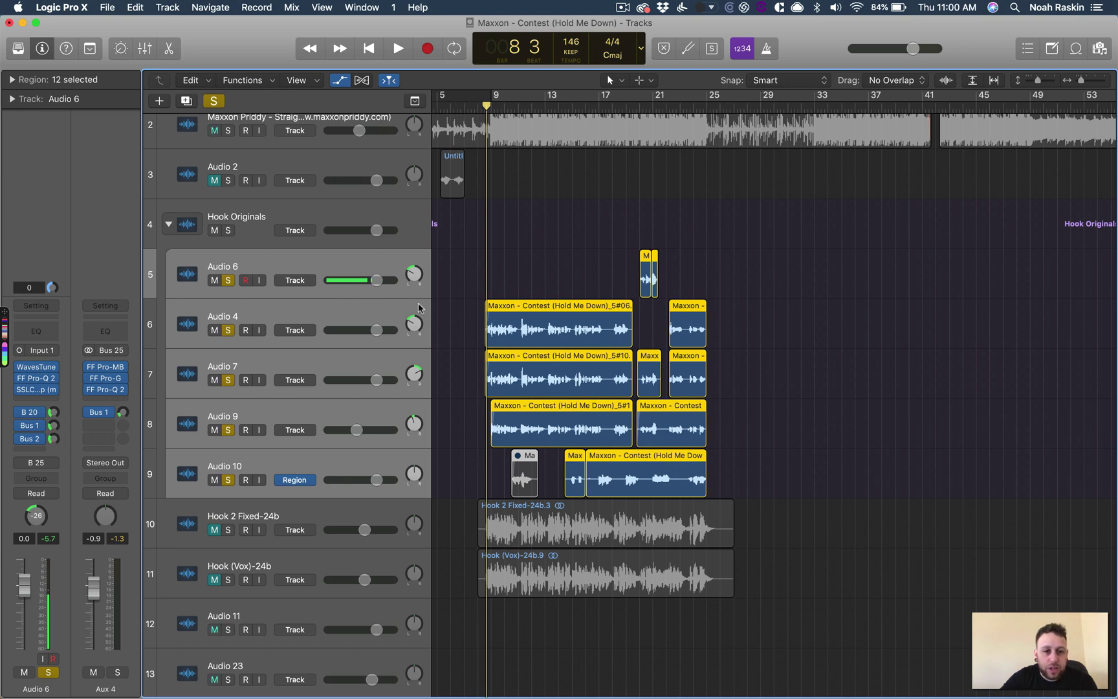
# - Examine the track and region commands and the bounce options available for the selected hook vocals
pyautogui.rightClick(365, 313)
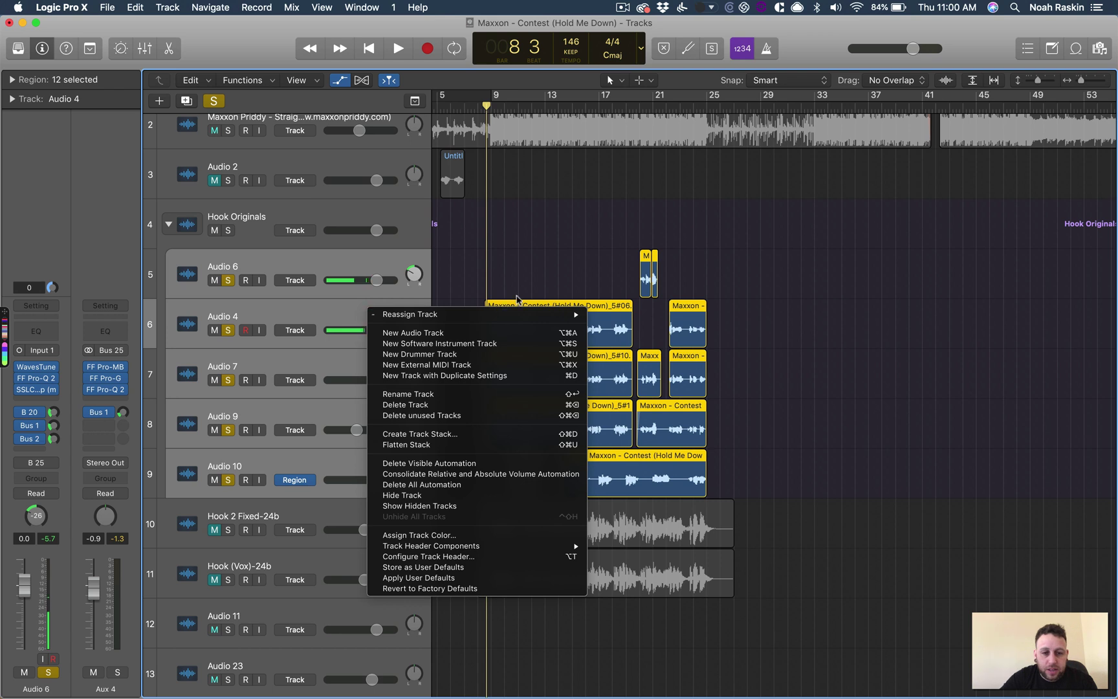
pyautogui.rightClick(543, 266)
pyautogui.rightClick(529, 310)
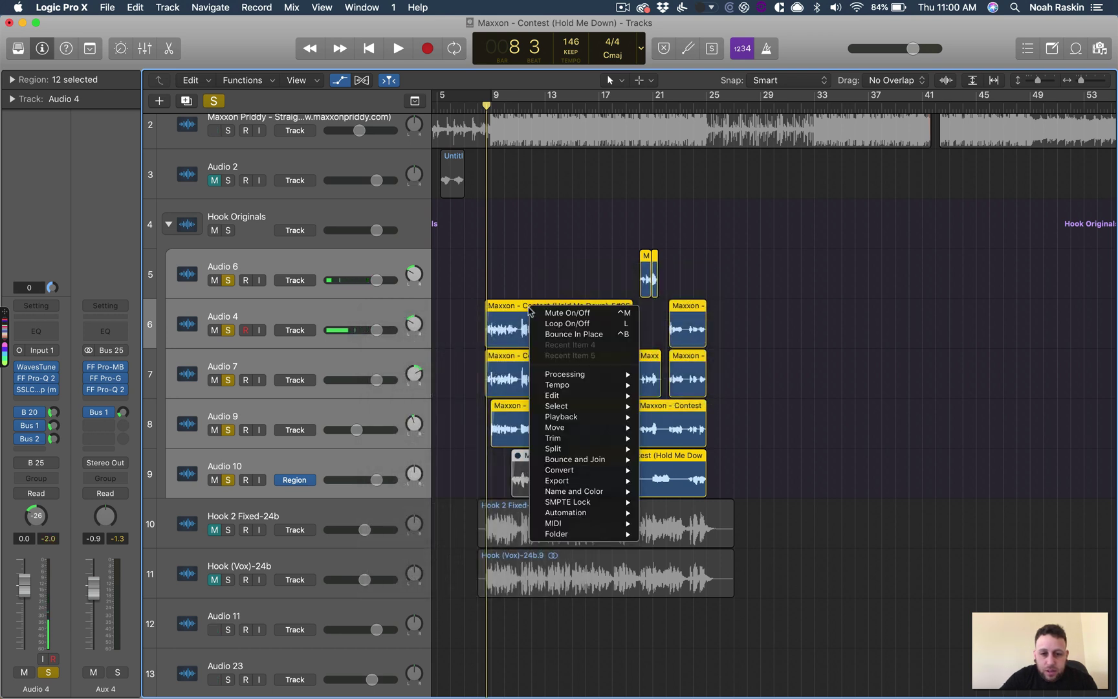
pyautogui.click(110, 8)
pyautogui.click(110, 8)
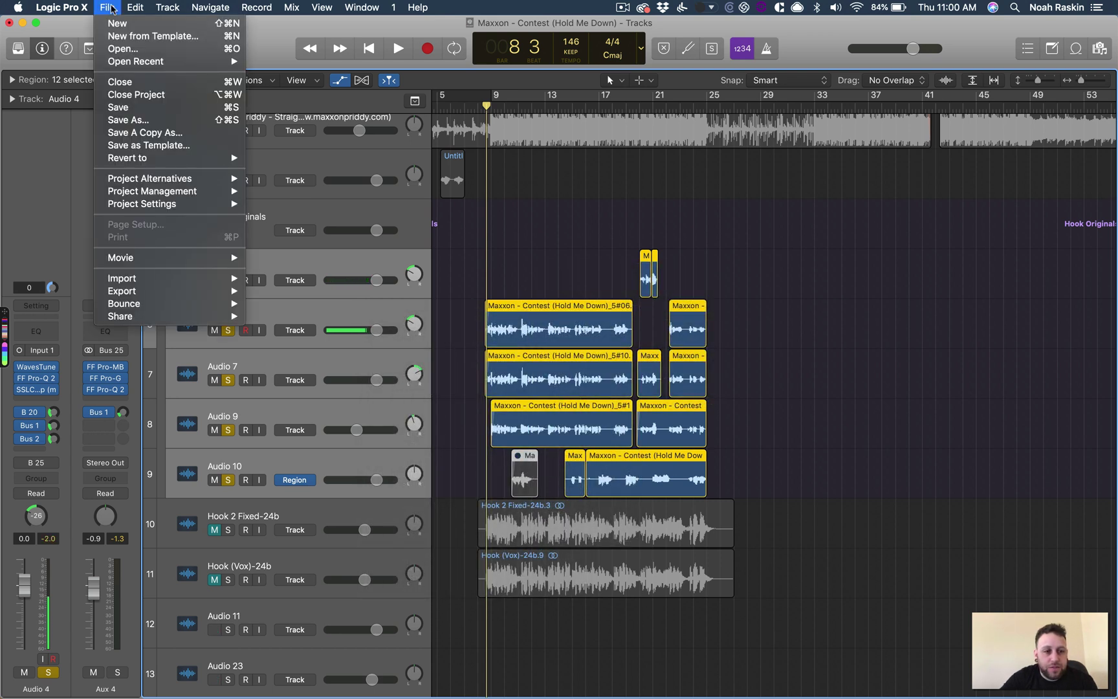
pyautogui.moveTo(176, 309)
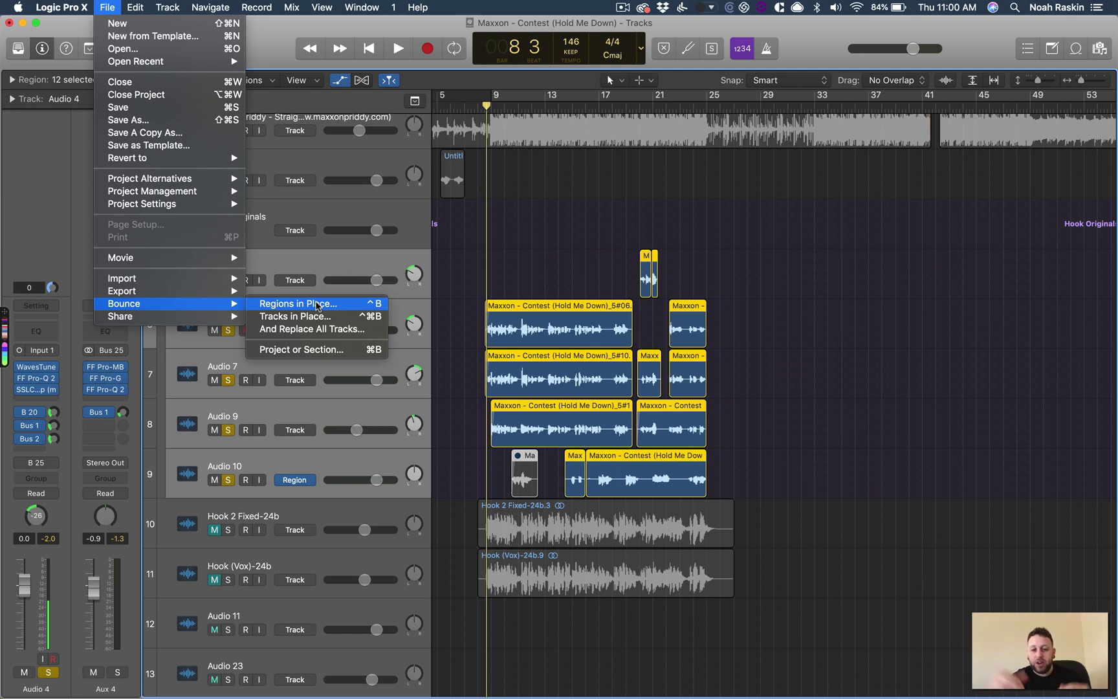
pyautogui.click(512, 219)
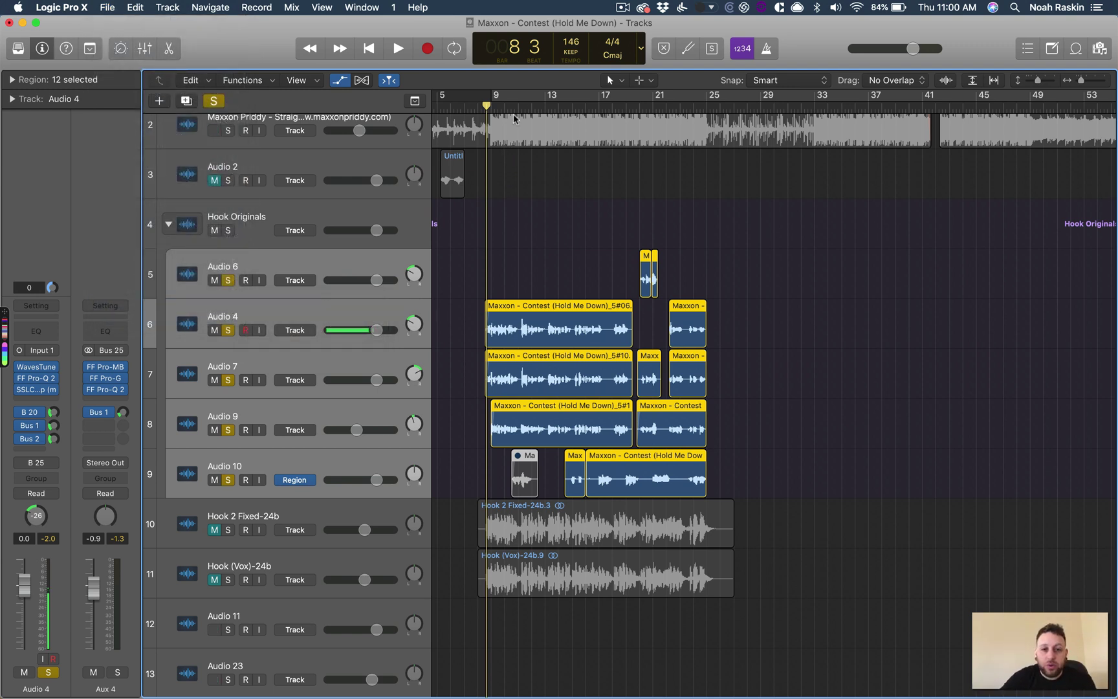
# - Turn on the cycle range, set it from bar 8 to bar 33, and briefly play the soloed hook vocals
pyautogui.click(520, 99)
pyautogui.moveTo(491, 96); pyautogui.dragTo(479, 97)
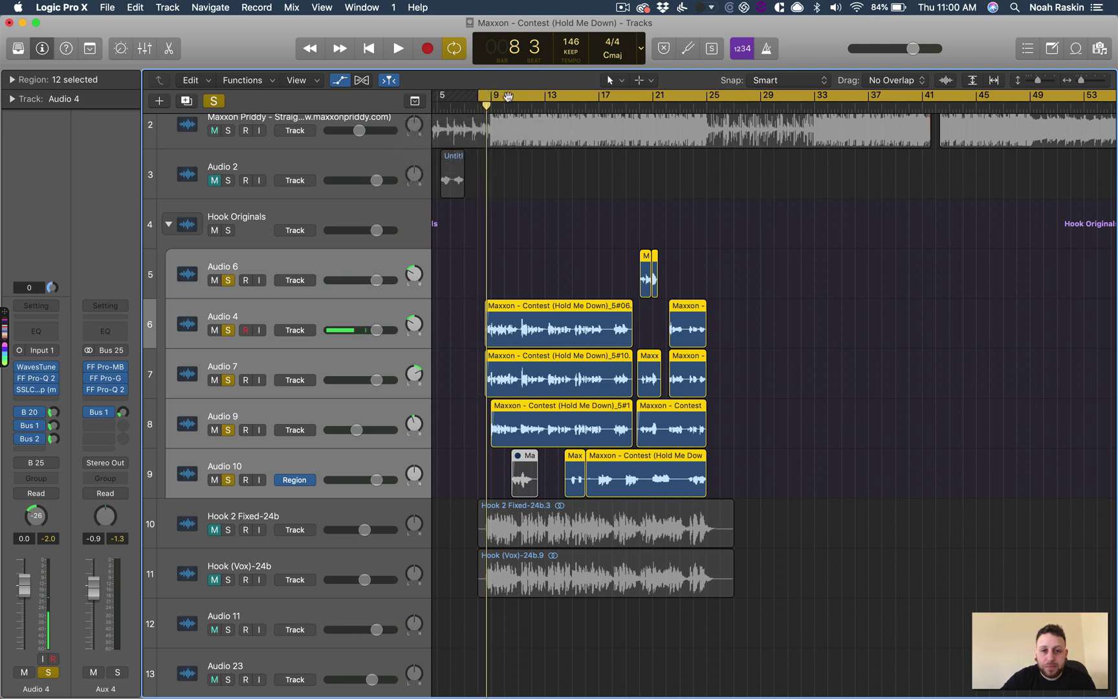
pyautogui.hscroll(6, 639, 136)
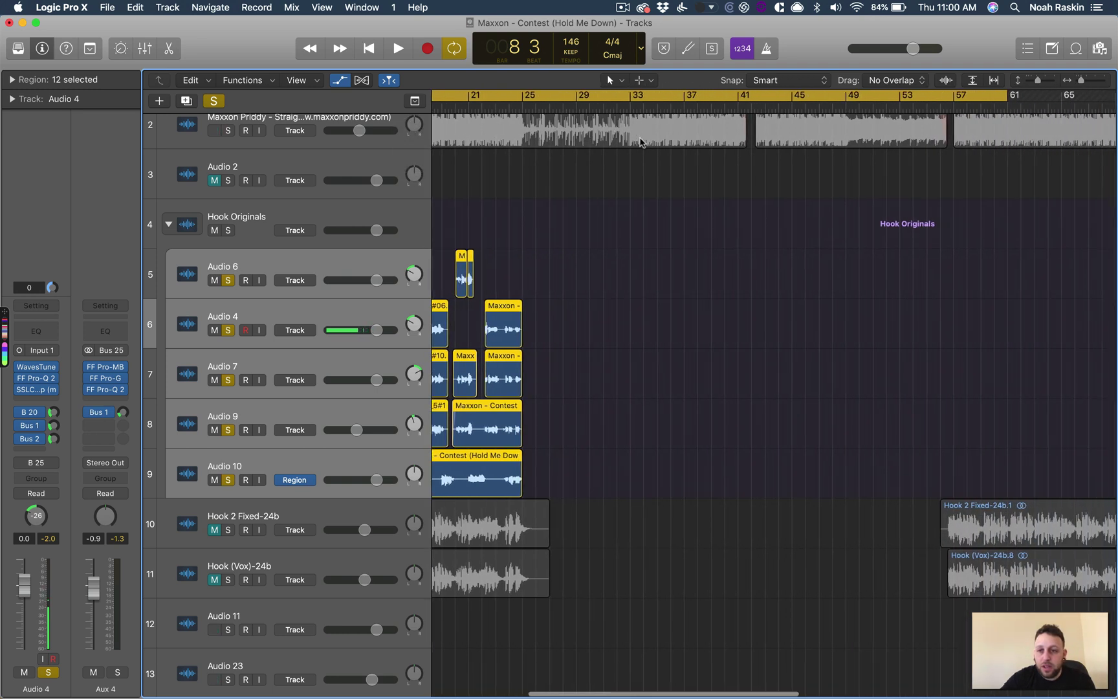
pyautogui.moveTo(1006, 96); pyautogui.dragTo(575, 102)
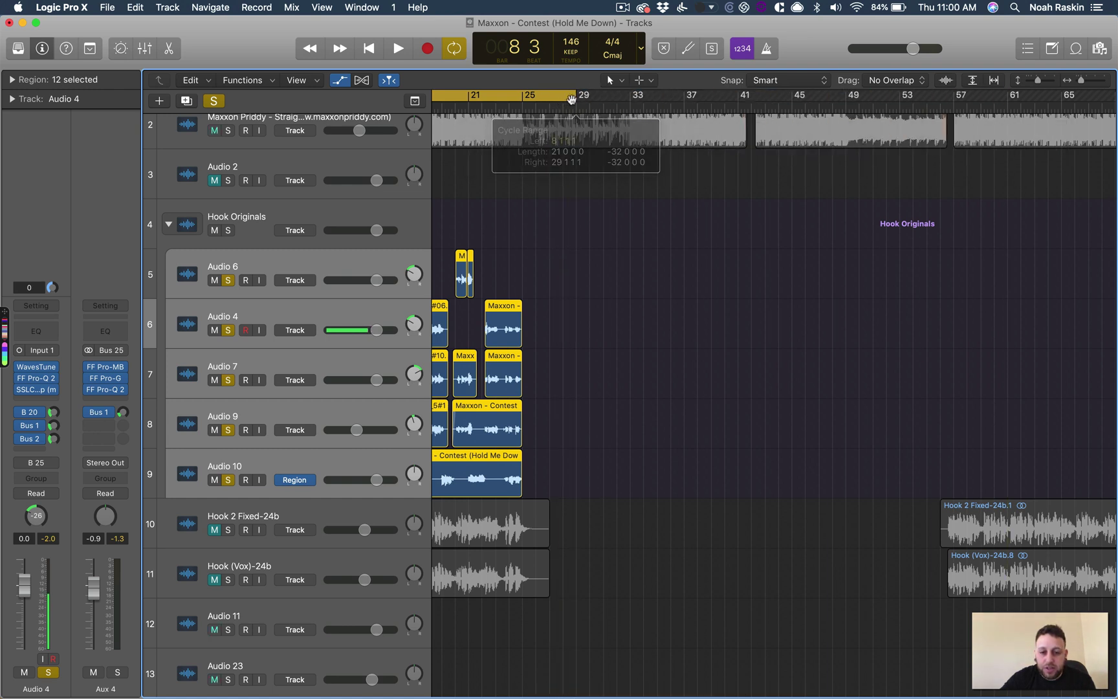
pyautogui.hscroll(-3, 580, 168)
pyautogui.hscroll(-5, 580, 168)
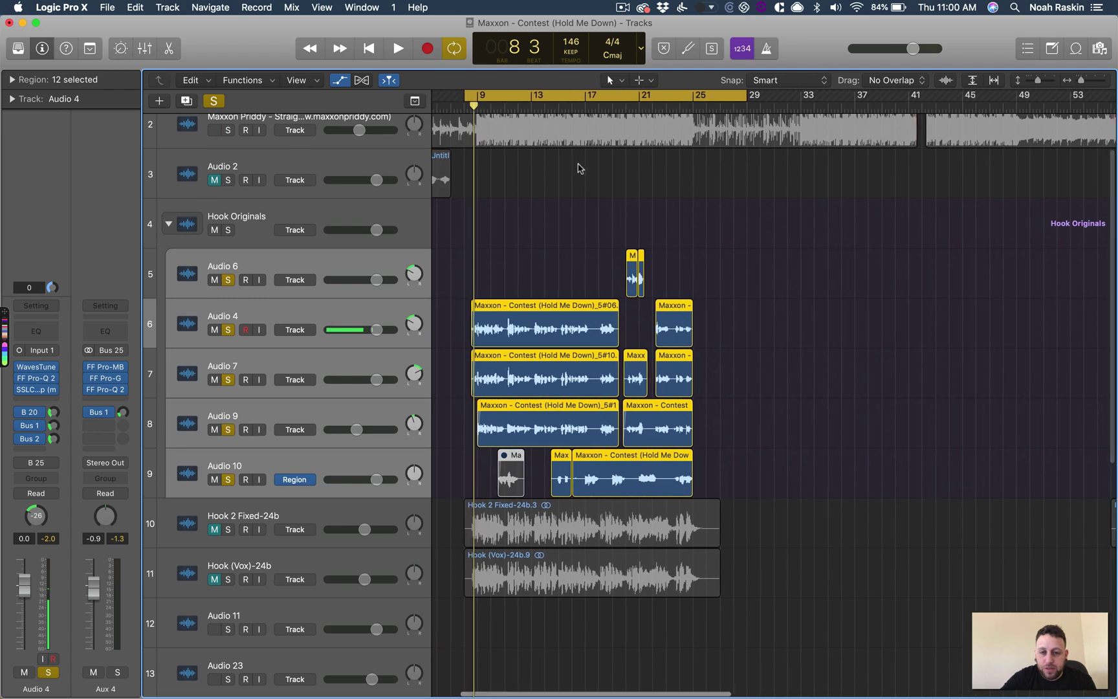
pyautogui.moveTo(749, 100); pyautogui.dragTo(802, 101)
pyautogui.hscroll(-2, 570, 200)
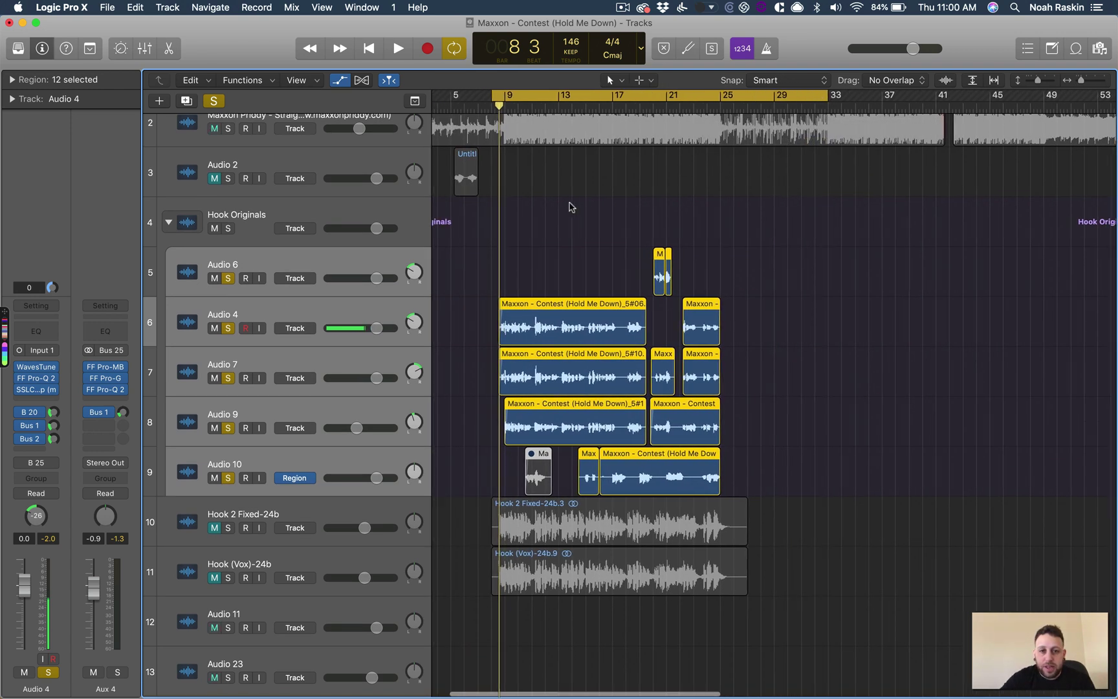
pyautogui.press('space')
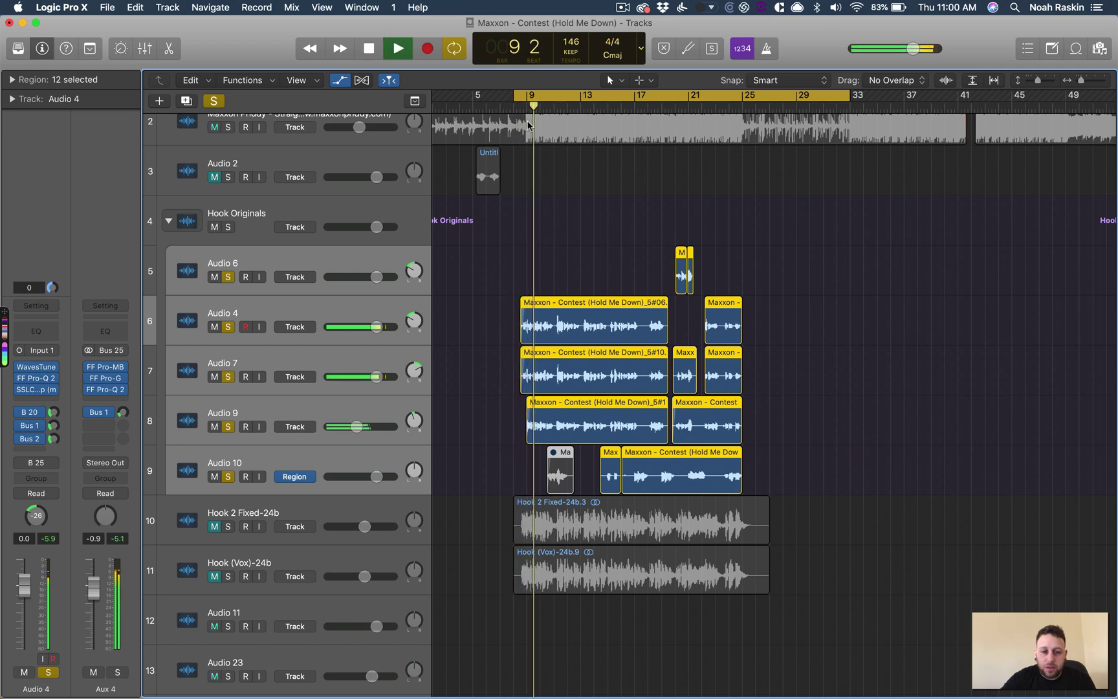
pyautogui.press('space')
# - Try a project bounce setup with MP3 turned off and AIFF as the PCM file format, and cancel it without bouncing
pyautogui.click(105, 8)
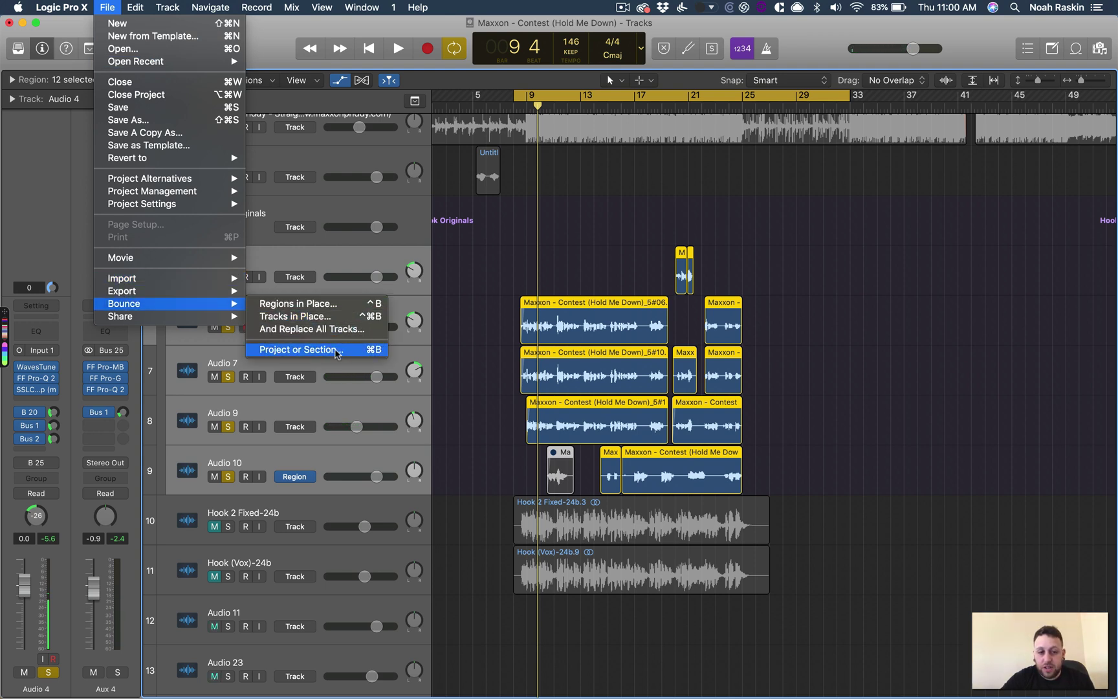
pyautogui.click(336, 351)
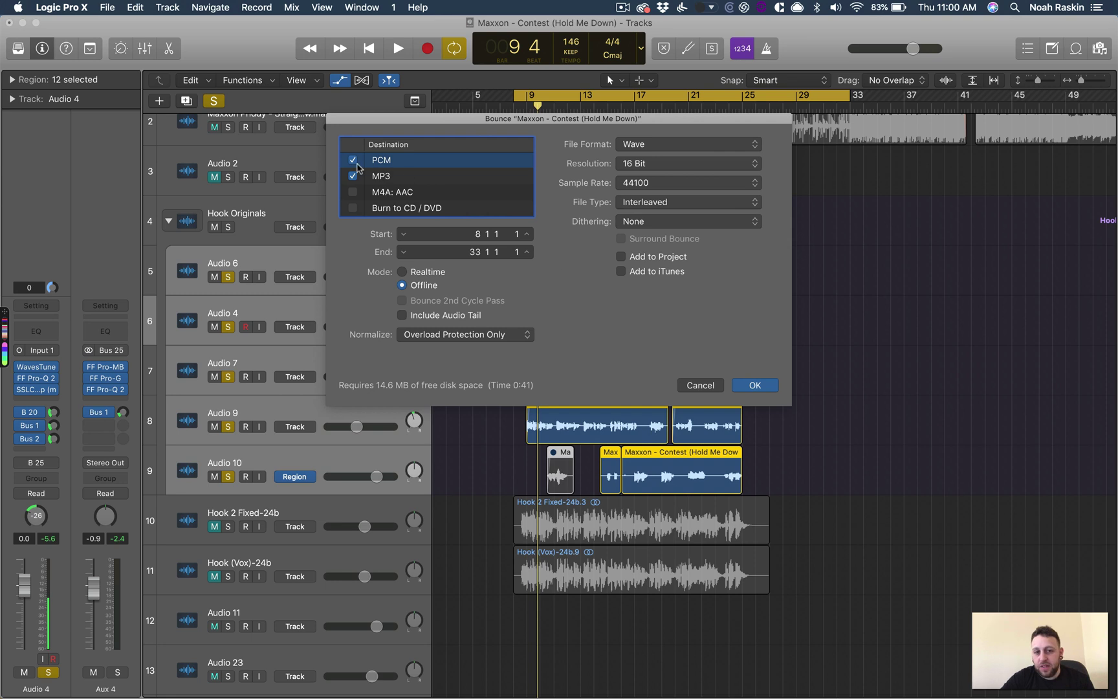
pyautogui.click(353, 176)
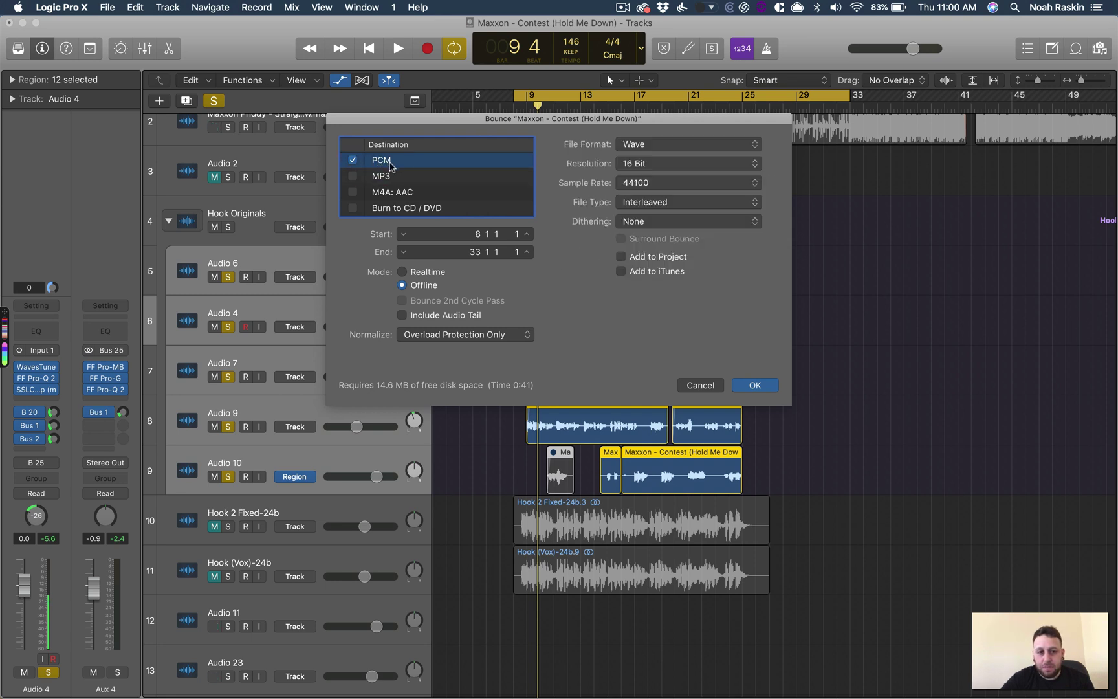
pyautogui.click(662, 171)
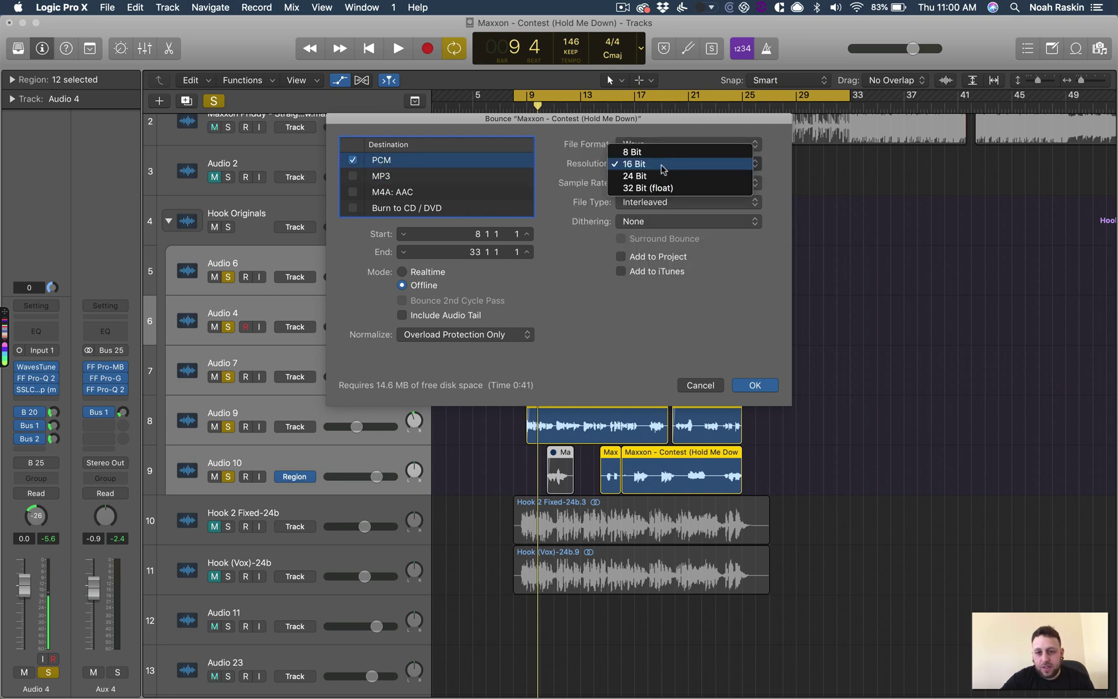
pyautogui.click(705, 315)
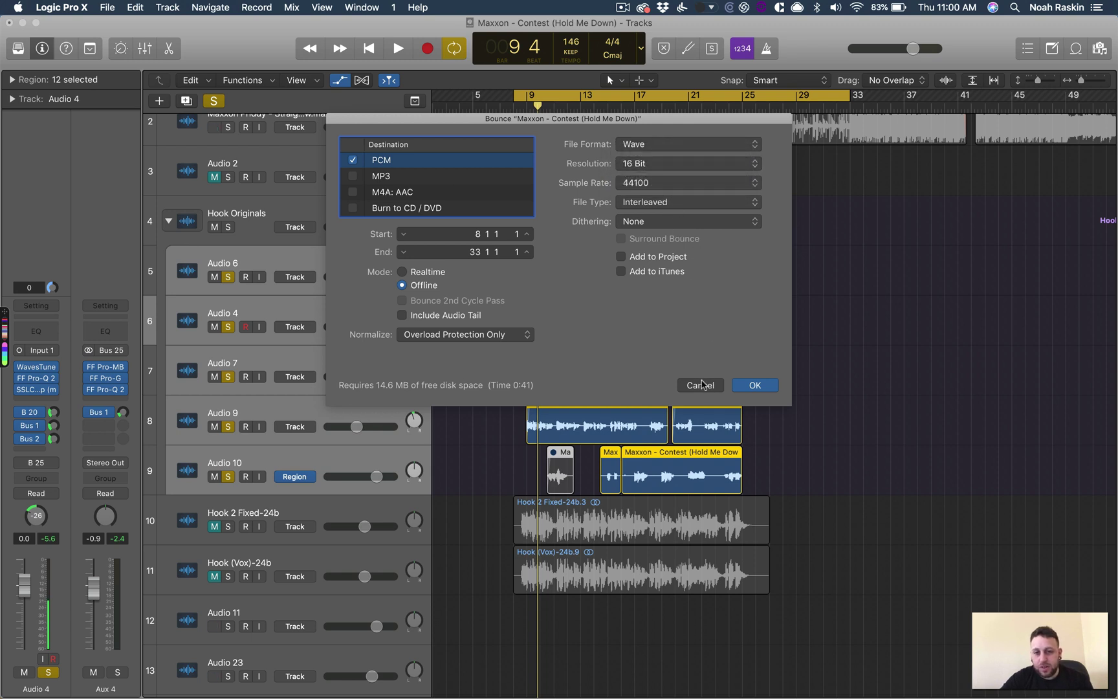
pyautogui.click(655, 145)
pyautogui.click(655, 132)
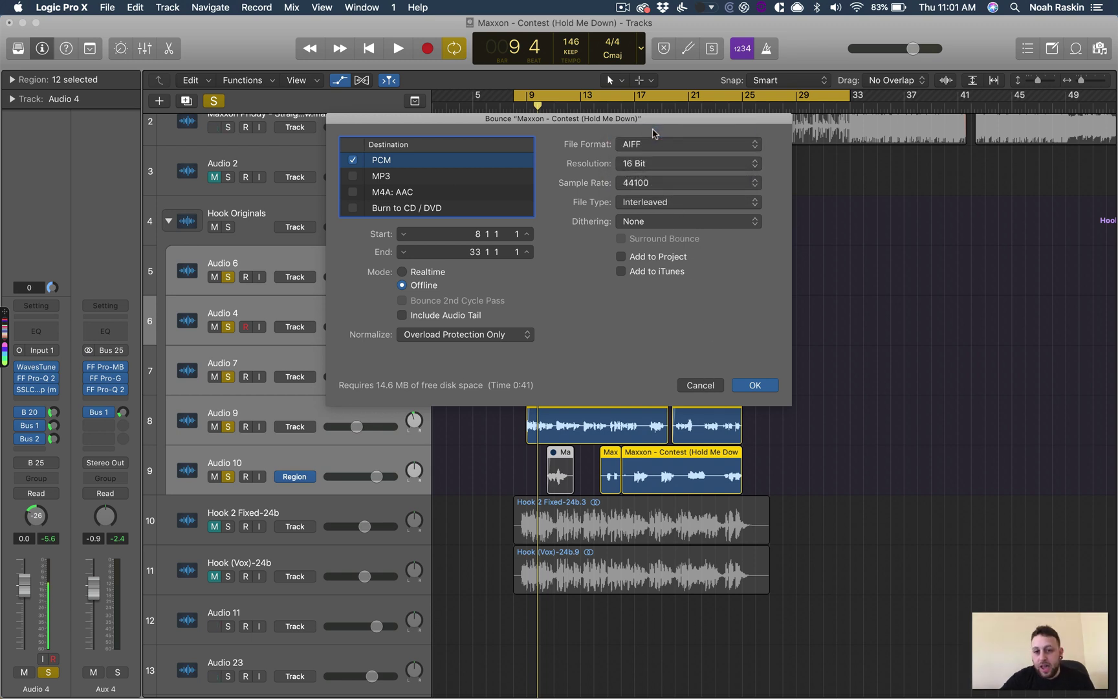
pyautogui.click(699, 384)
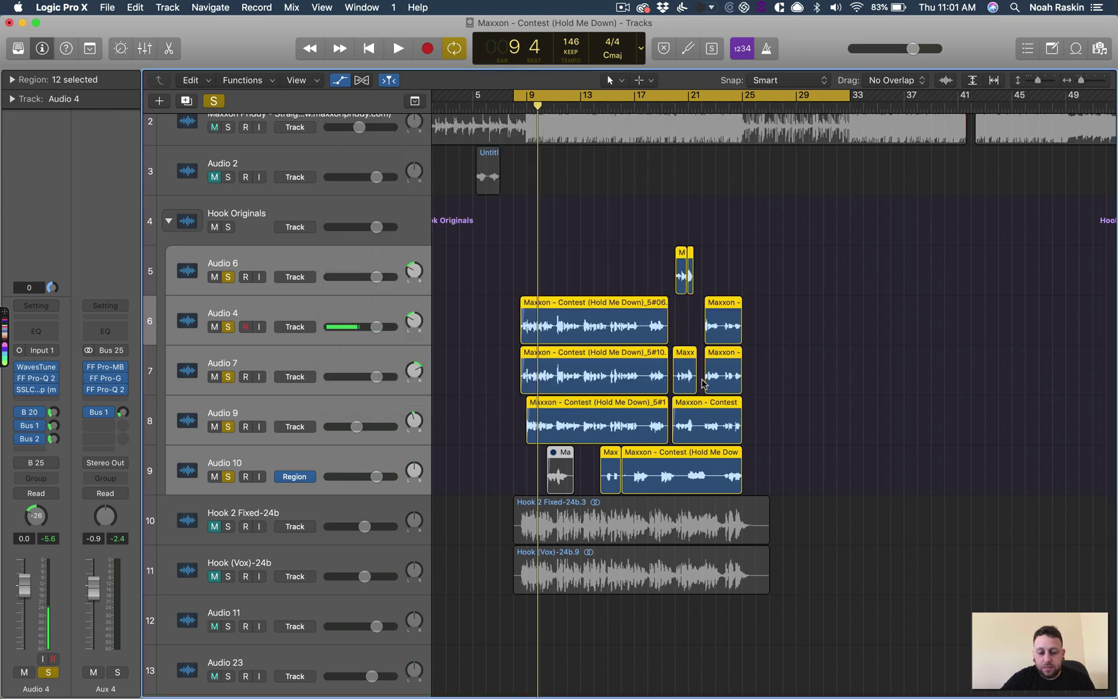
# - Return the playhead to the cycle start at bar 8 and select the first Hook 2 Fixed-24b region
pyautogui.click(582, 231)
pyautogui.click(515, 103)
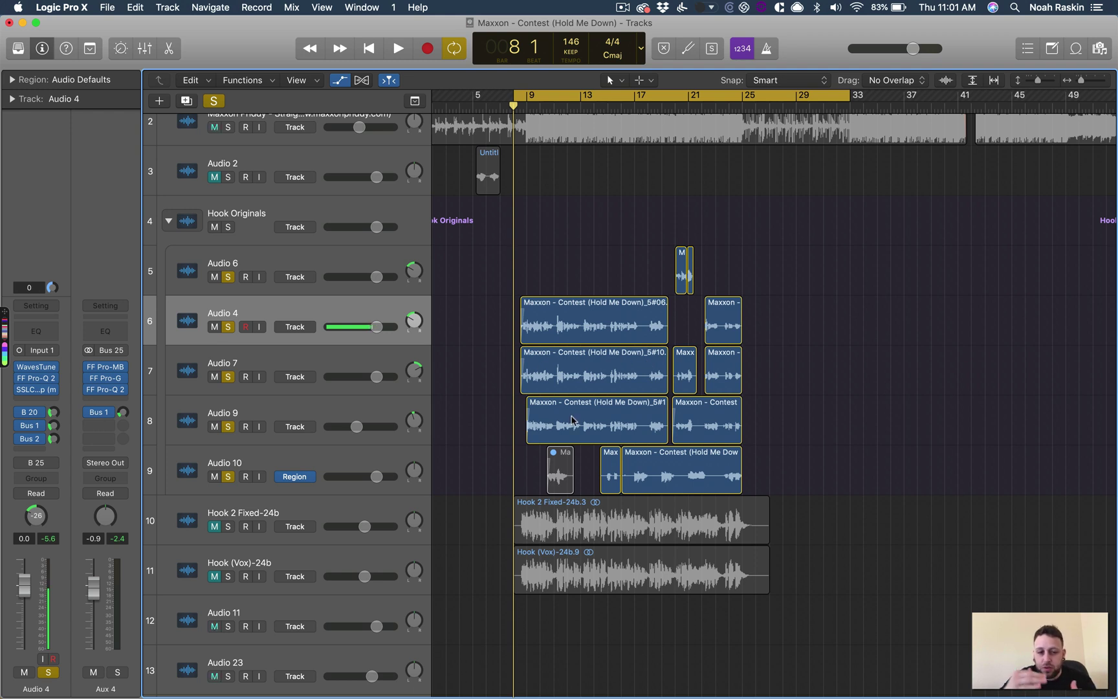
pyautogui.scroll(-2, 558, 495)
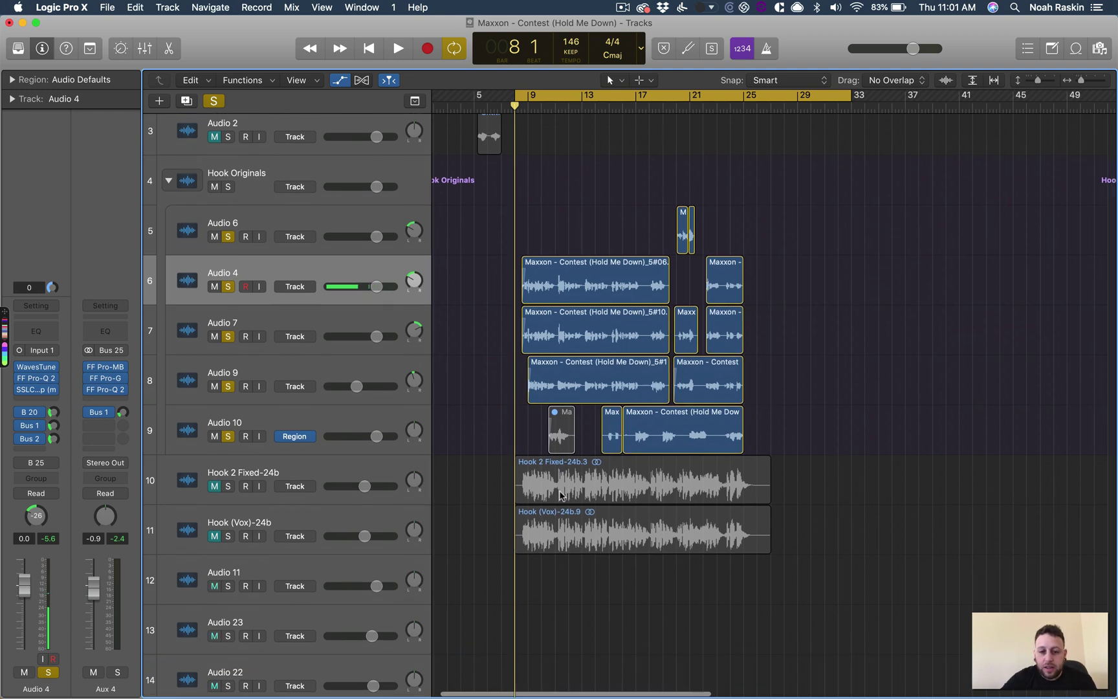
pyautogui.click(588, 472)
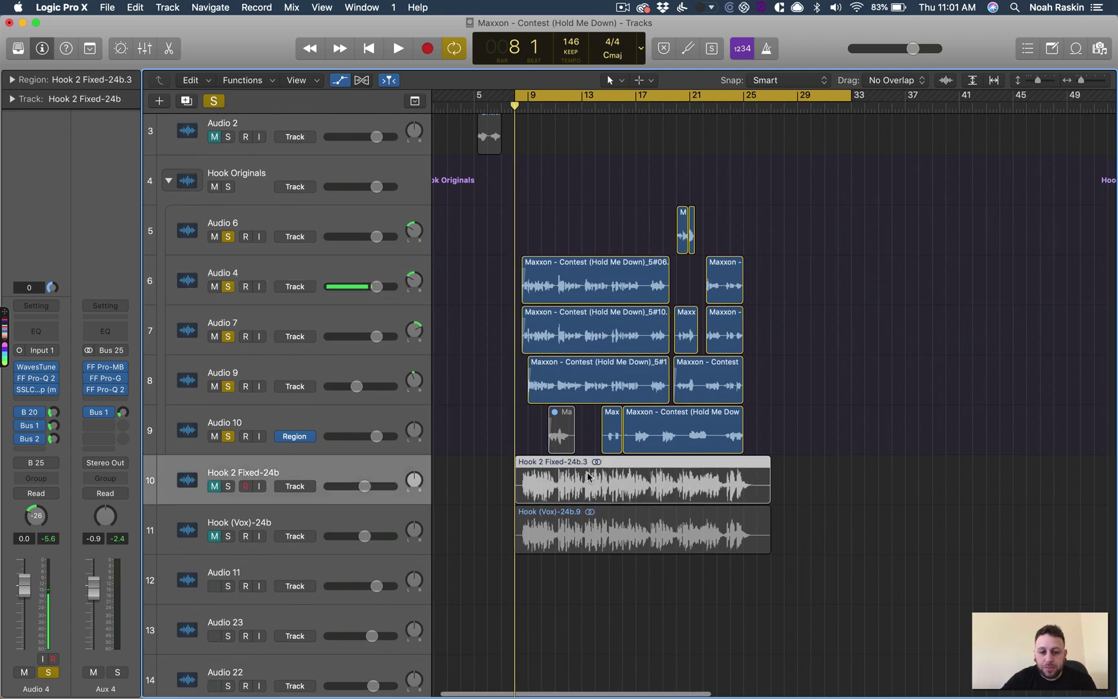
# - Mute and collapse the Hook Originals stack
pyautogui.click(214, 187)
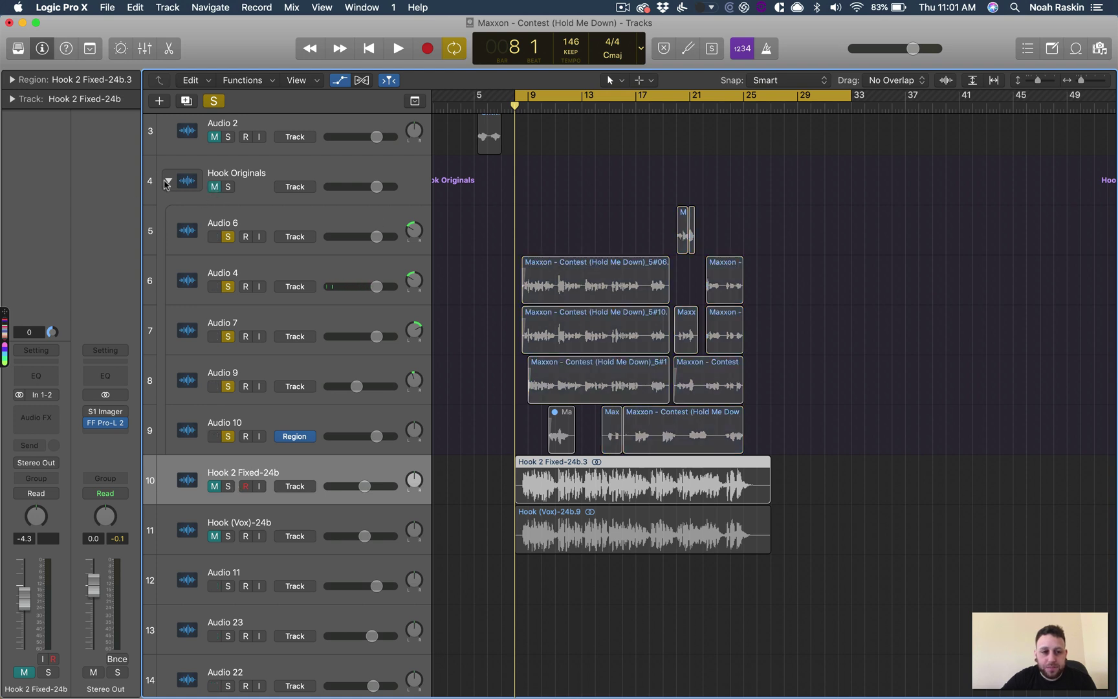
pyautogui.click(168, 181)
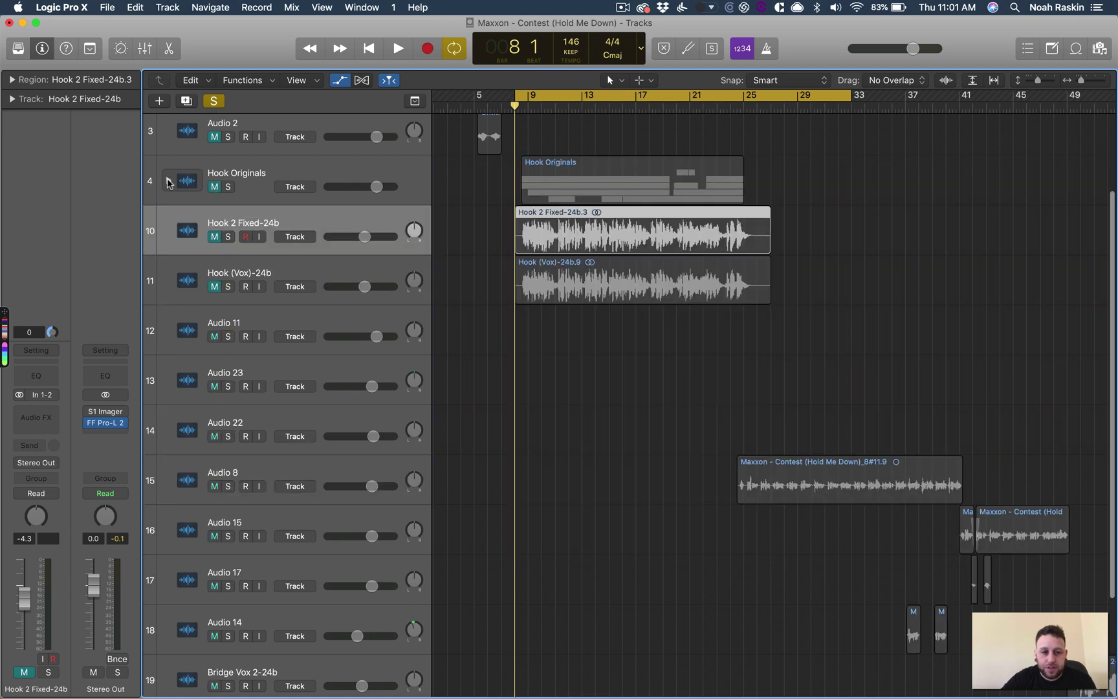
# - Unmute and solo the Hook 2 Fixed-24b track
pyautogui.click(215, 236)
pyautogui.click(215, 236)
pyautogui.click(228, 236)
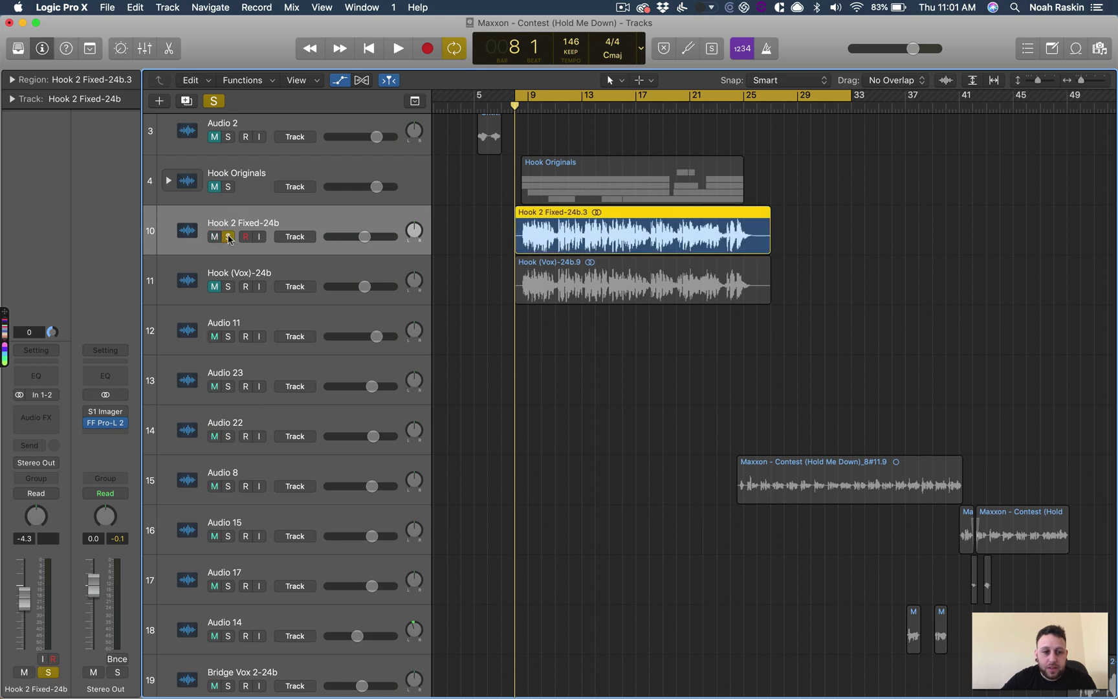
pyautogui.scroll(2, 619, 314)
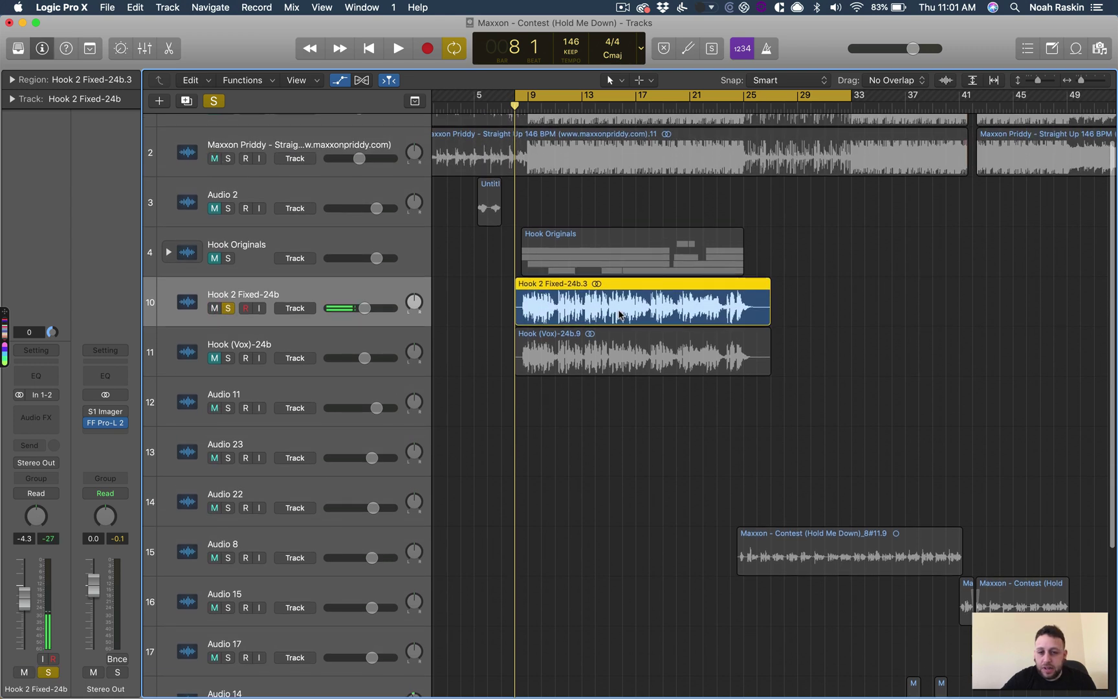
# - Play the soloed Hook 2 Fixed-24b region from bar 8 to hear the bounced vocal, and stop playback around bar 13
pyautogui.press('space')
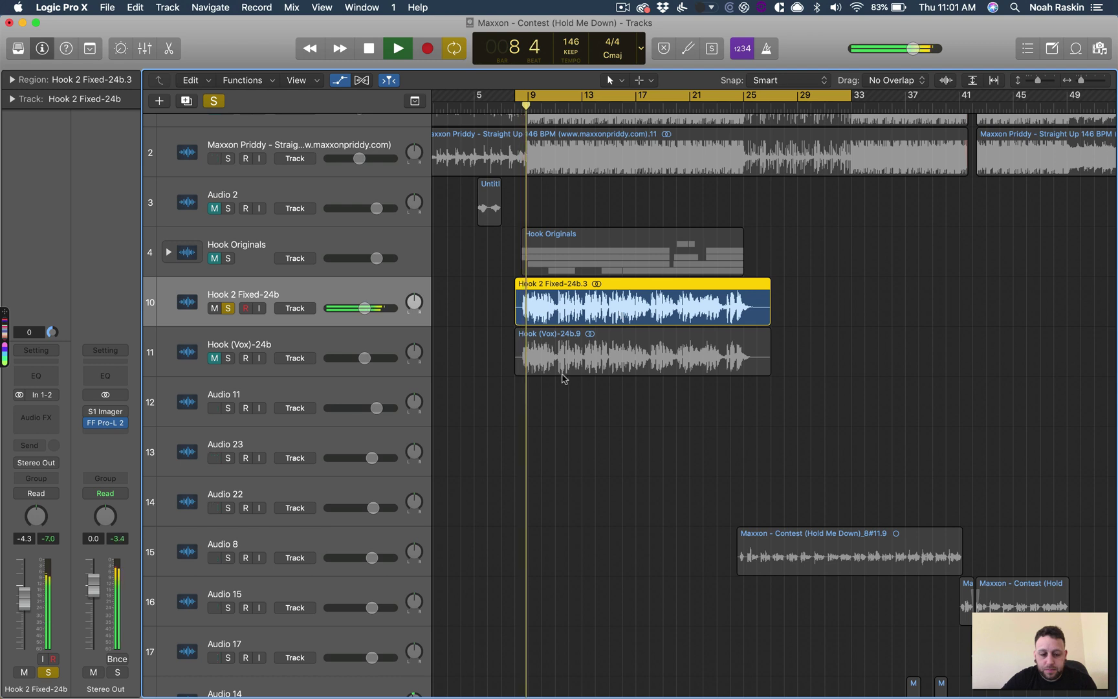
pyautogui.press('cmd+Down')
pyautogui.press('super+Right')
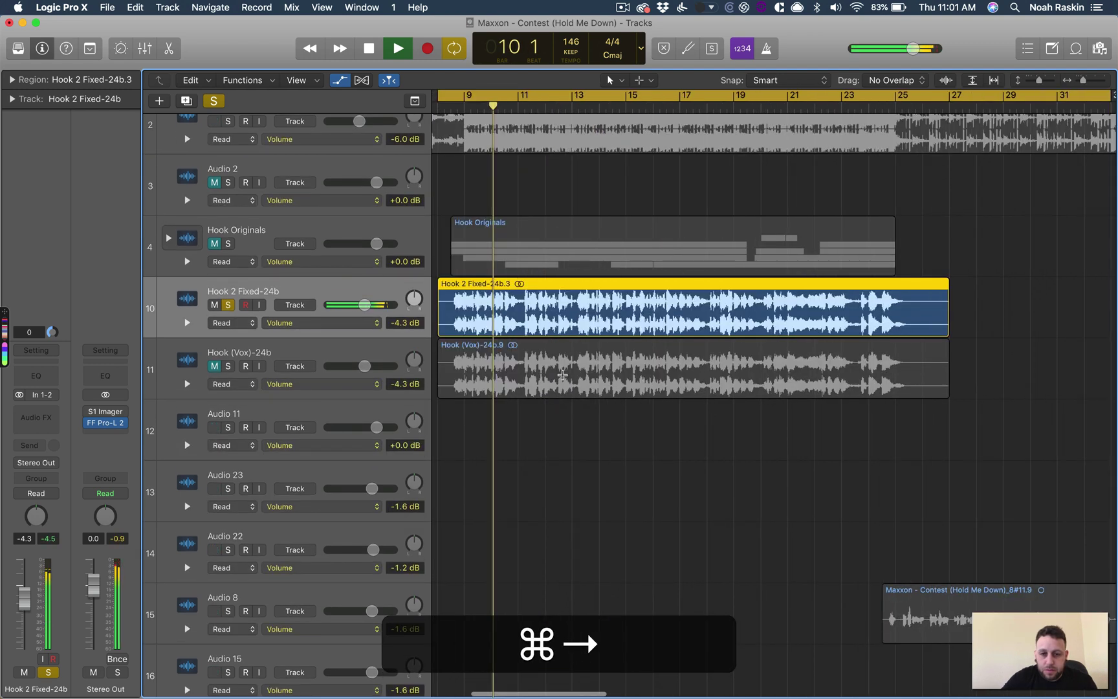
pyautogui.hscroll(-2, 643, 429)
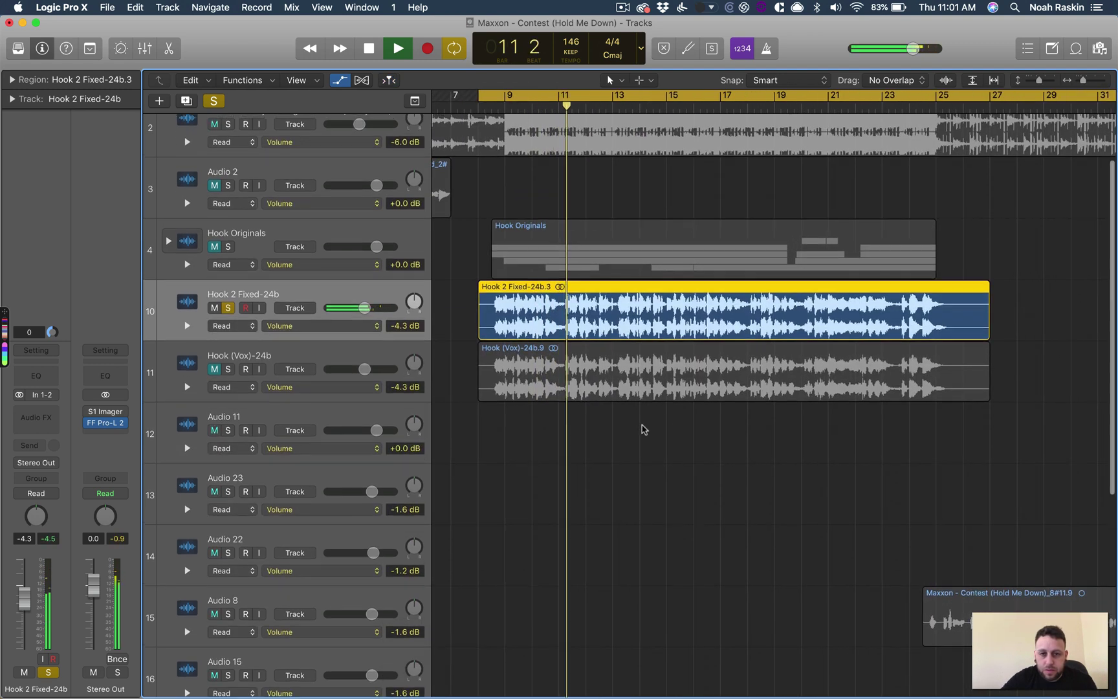
pyautogui.scroll(2, 644, 429)
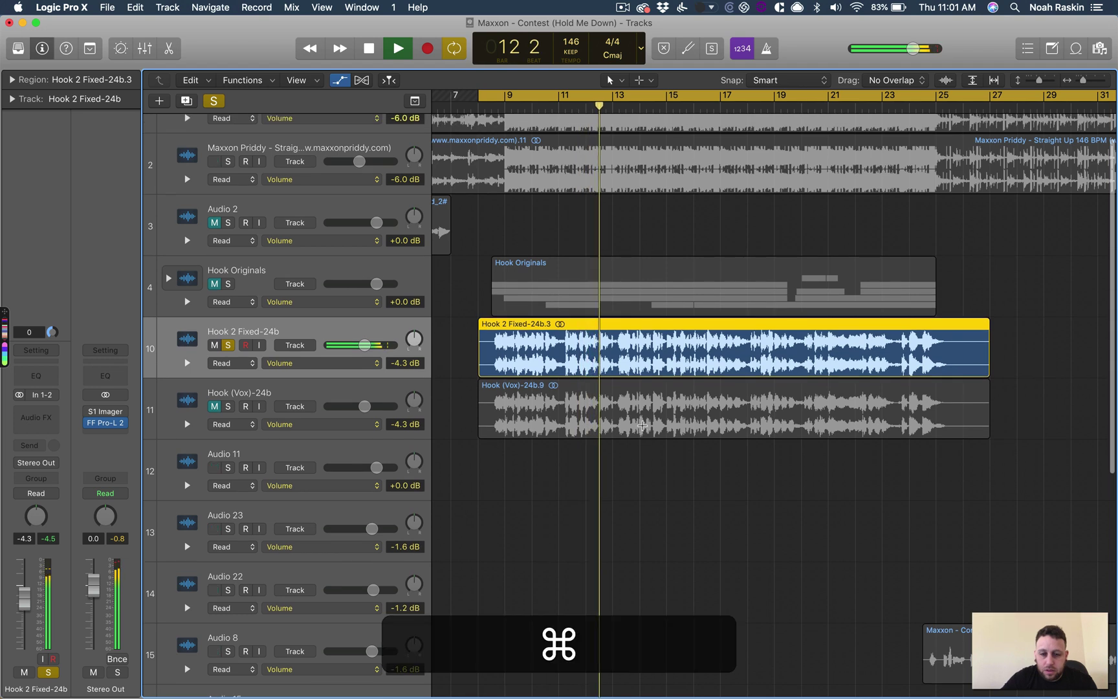
pyautogui.press('super+Left')
pyautogui.press('super+Up')
pyautogui.press('space')
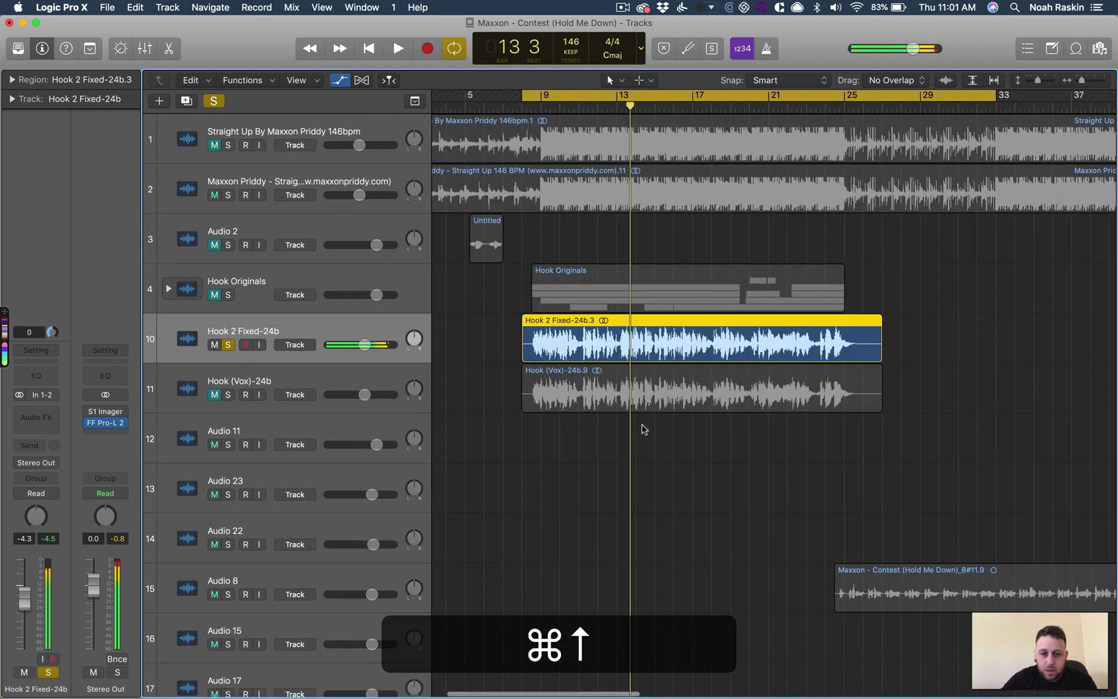
# - Turn off solo on the Hook 2 Fixed-24b track and check the track list for other soloed tracks
pyautogui.click(228, 344)
pyautogui.scroll(2, 246, 260)
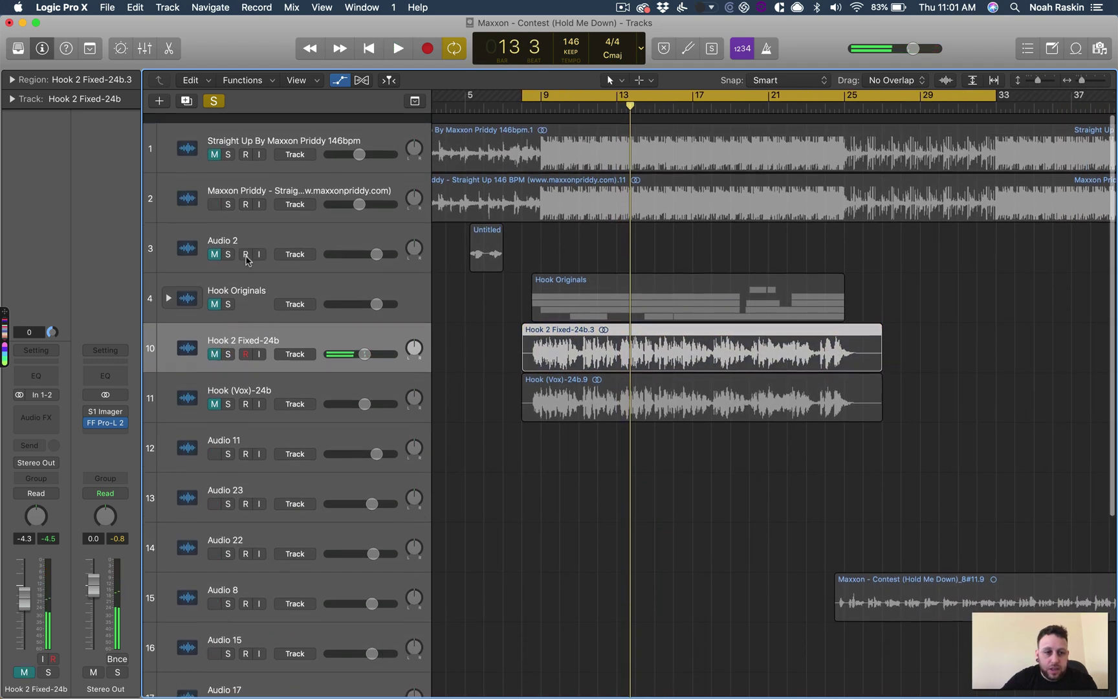
pyautogui.click(216, 146)
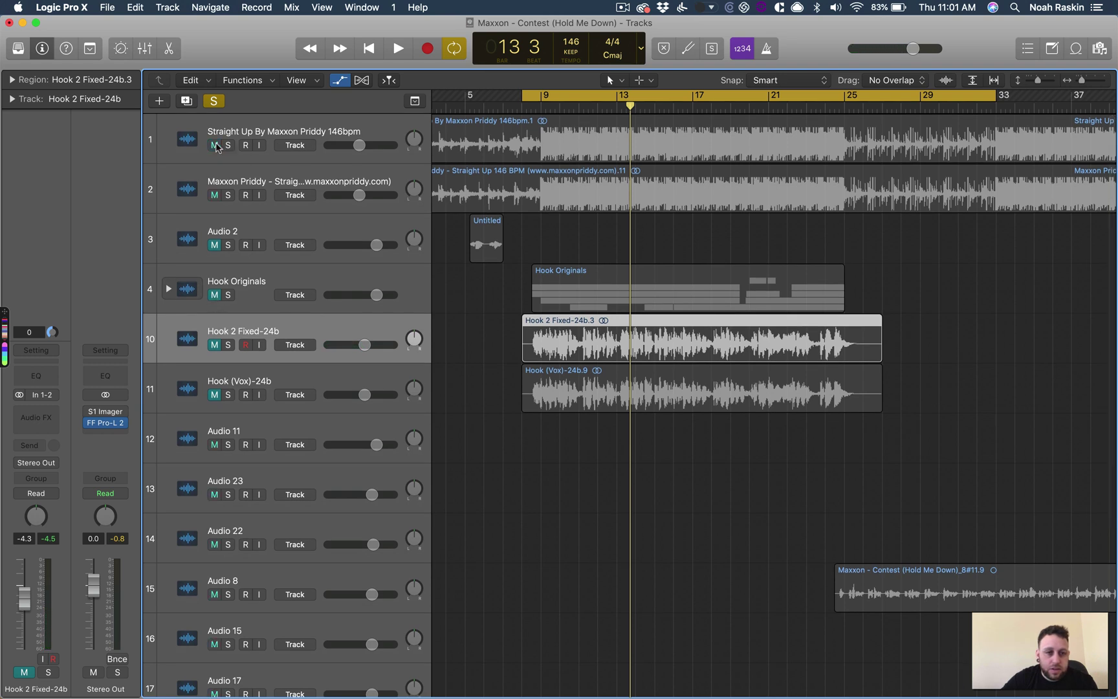
pyautogui.scroll(-5, 311, 521)
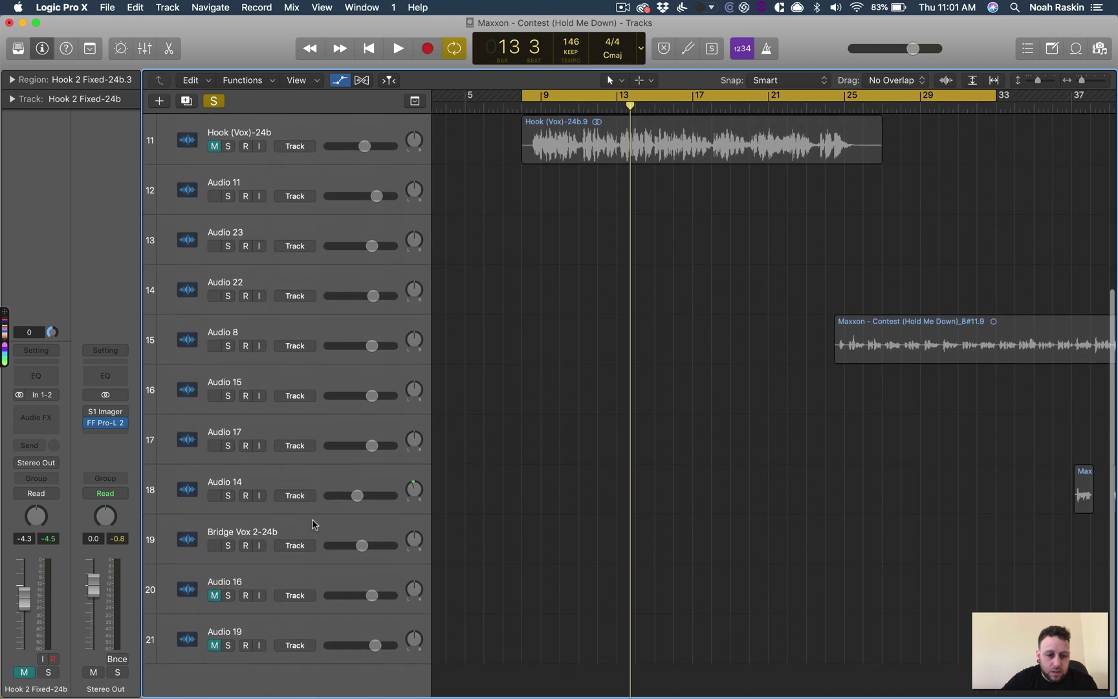
pyautogui.scroll(5, 313, 524)
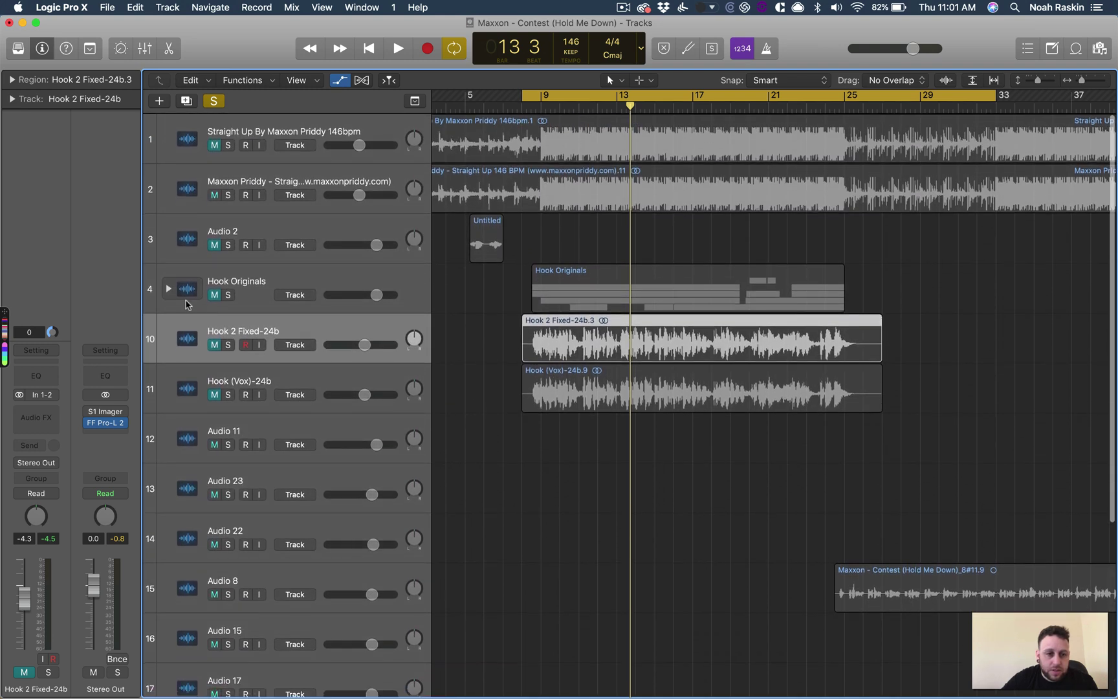
# - Clear the solos on Audio 6, 4, 7, 9 and 10 in the Hook Originals stack, and unmute the Hook 2 Fixed-24b track
pyautogui.click(170, 290)
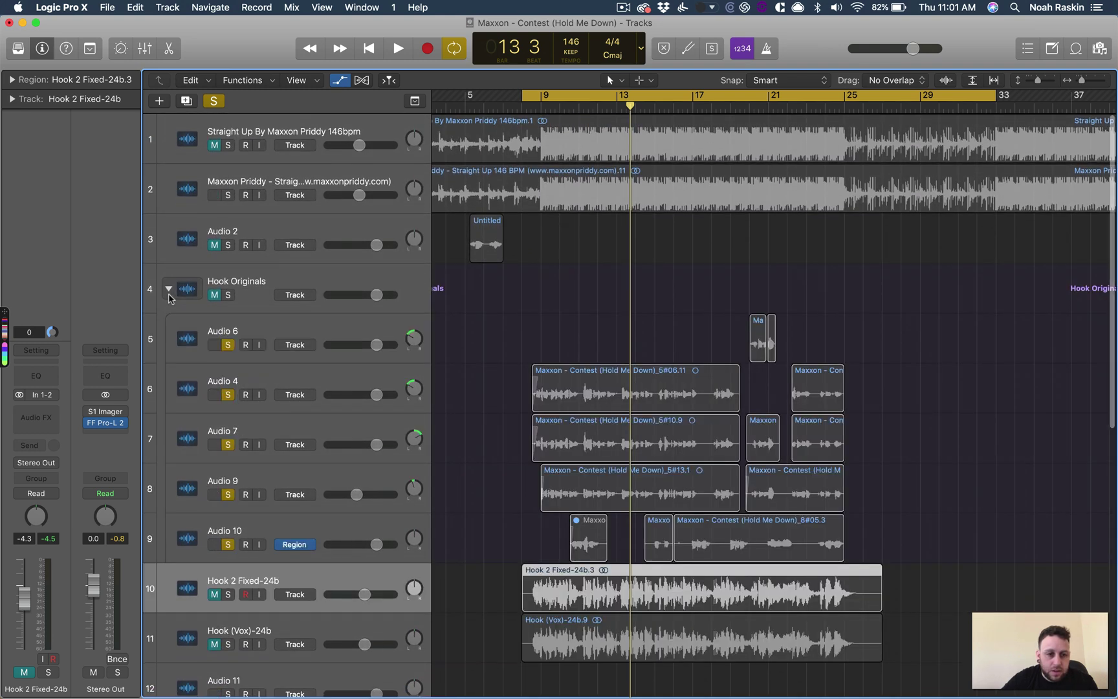
pyautogui.keyDown('alt'); pyautogui.click(230, 344); pyautogui.keyUp('alt')
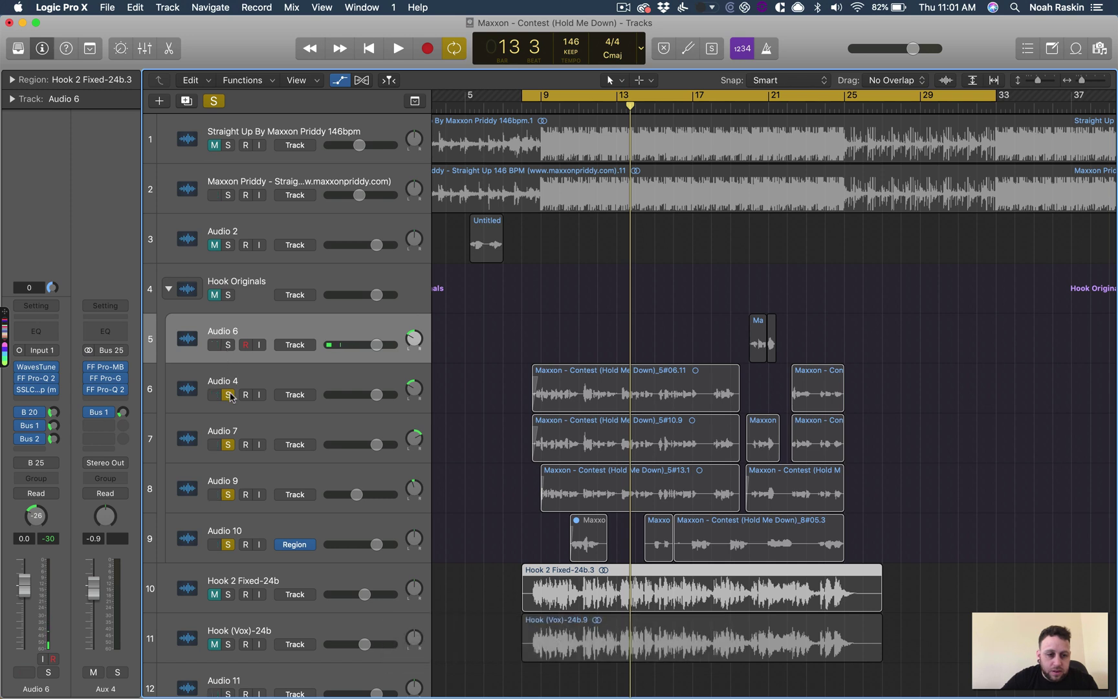
pyautogui.moveTo(229, 394); pyautogui.dragTo(229, 544)
pyautogui.click(168, 289)
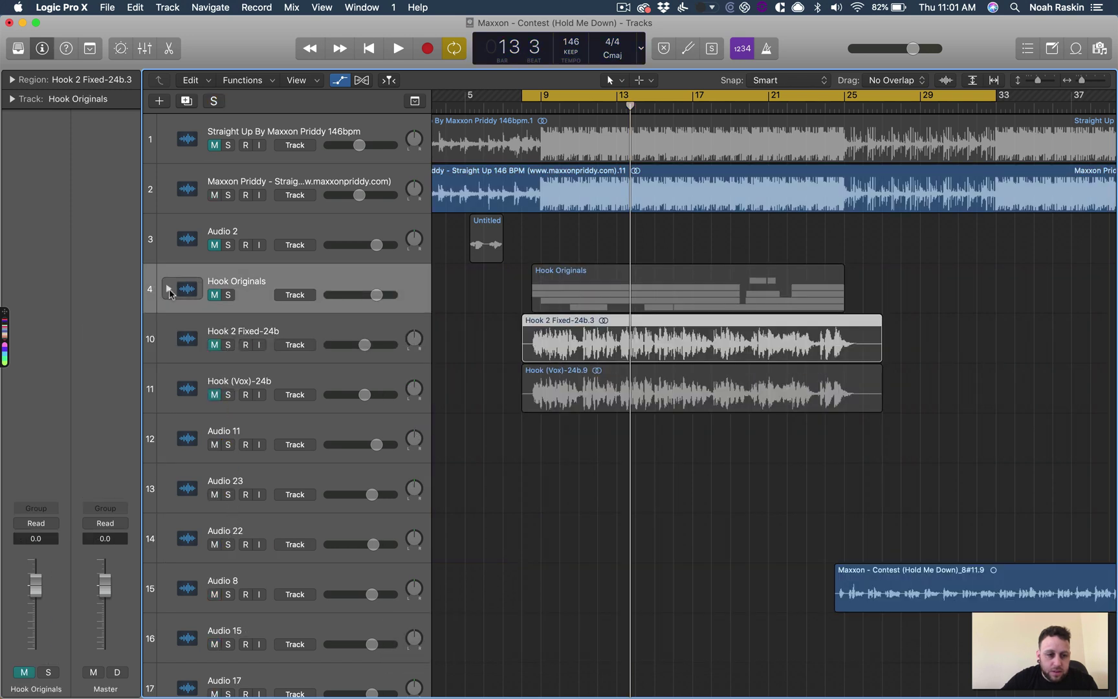
pyautogui.click(214, 346)
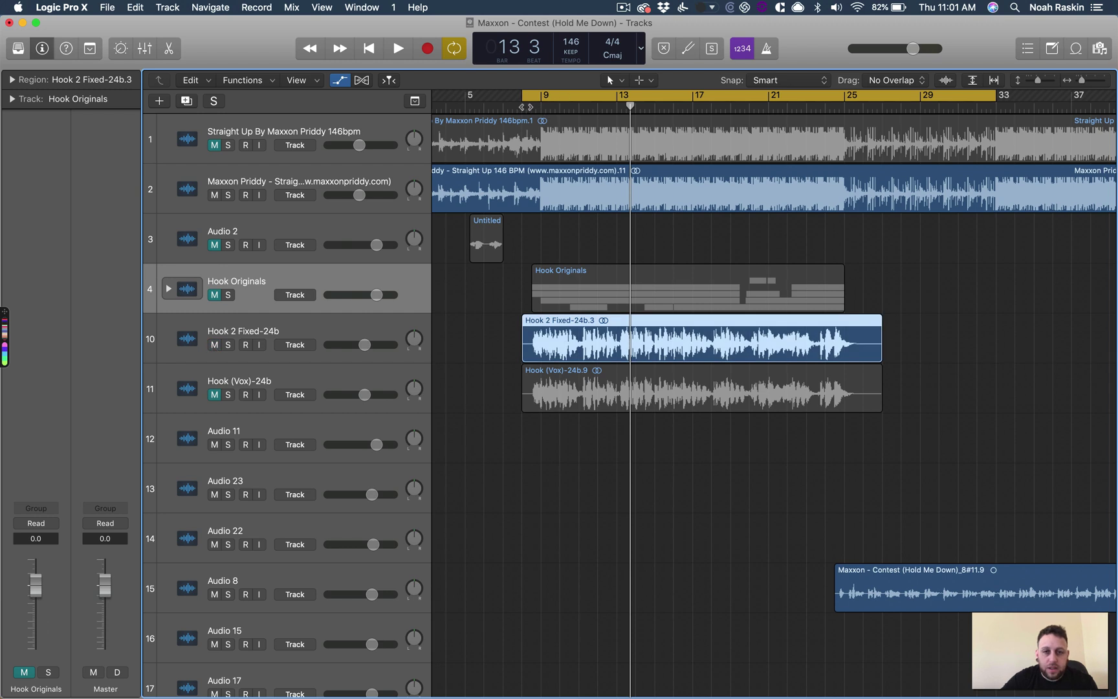
# - Play the cycle range from bar 8 with the bounced hook over the beat, and lower the system volume three notches
pyautogui.press('space')
pyautogui.press('space')
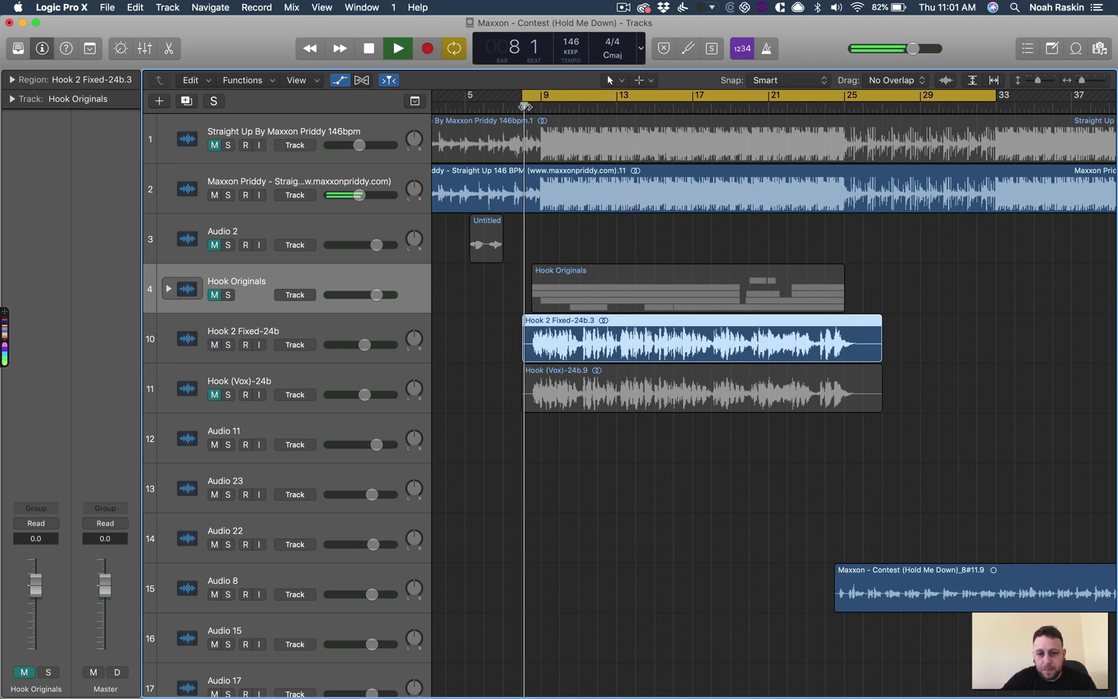
pyautogui.click(725, 487)
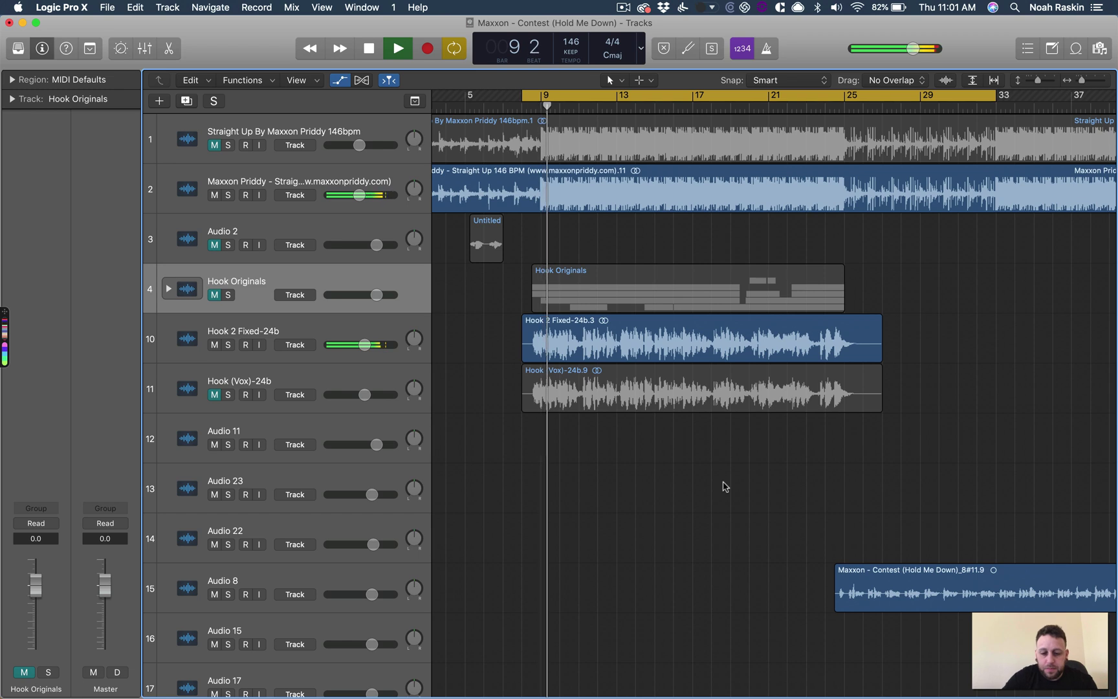
pyautogui.press('XF86AudioLowerVolume')
pyautogui.press('XF86AudioLowerVolume')
pyautogui.press('XF86AudioLowerVolume')
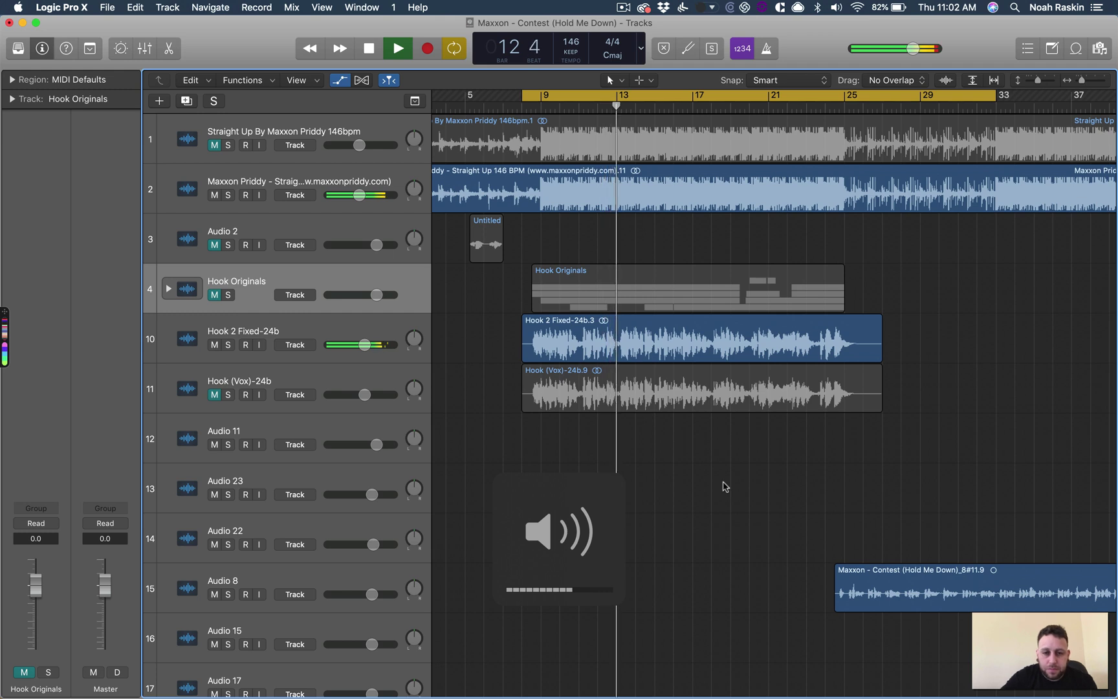
# - Select the Hook 2 Fixed-24b track during playback to show its channel strip, and stop at bar 18
pyautogui.hscroll(1, 761, 497)
pyautogui.hscroll(5, 761, 497)
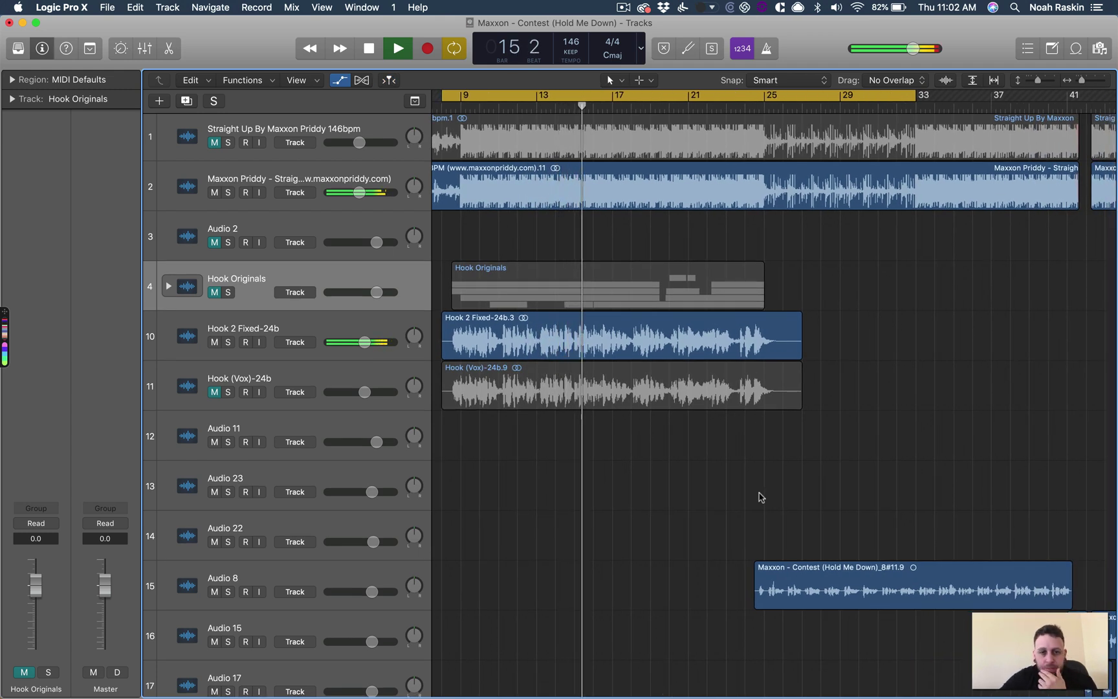
pyautogui.hscroll(-1, 760, 497)
pyautogui.hscroll(-1, 761, 495)
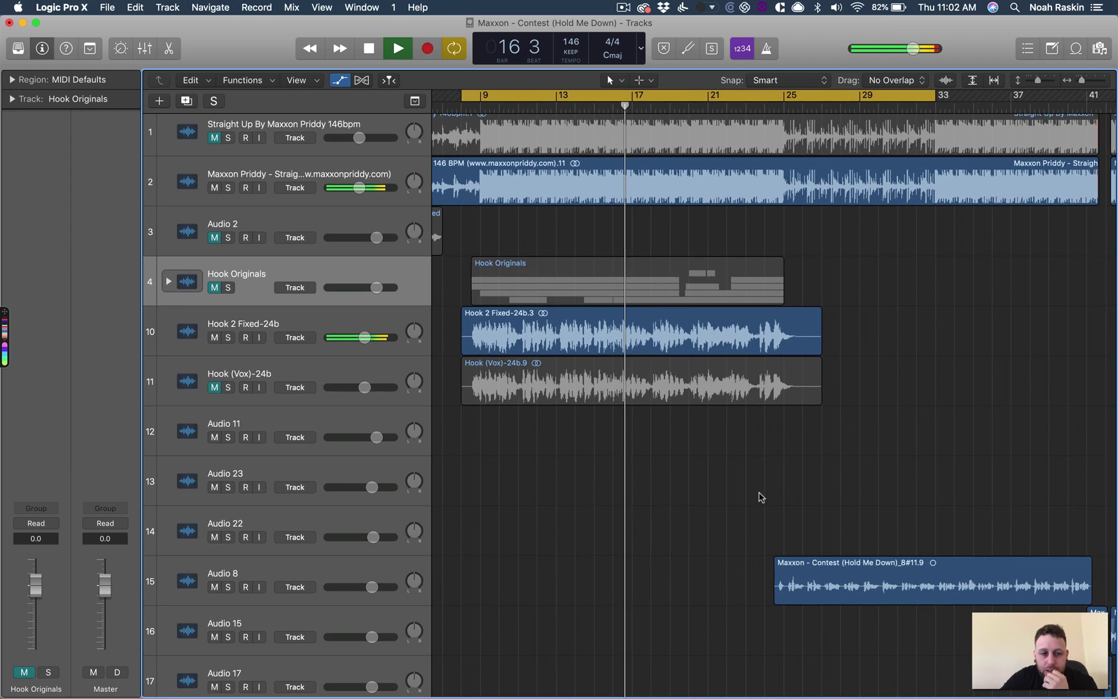
pyautogui.click(362, 320)
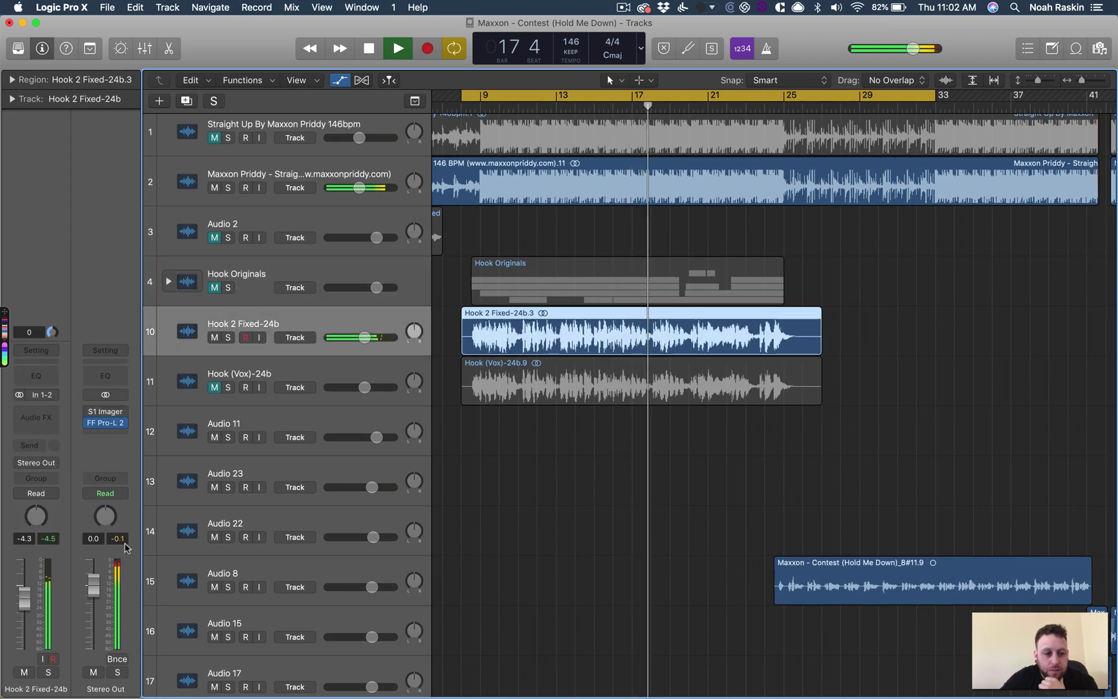
pyautogui.press('space')
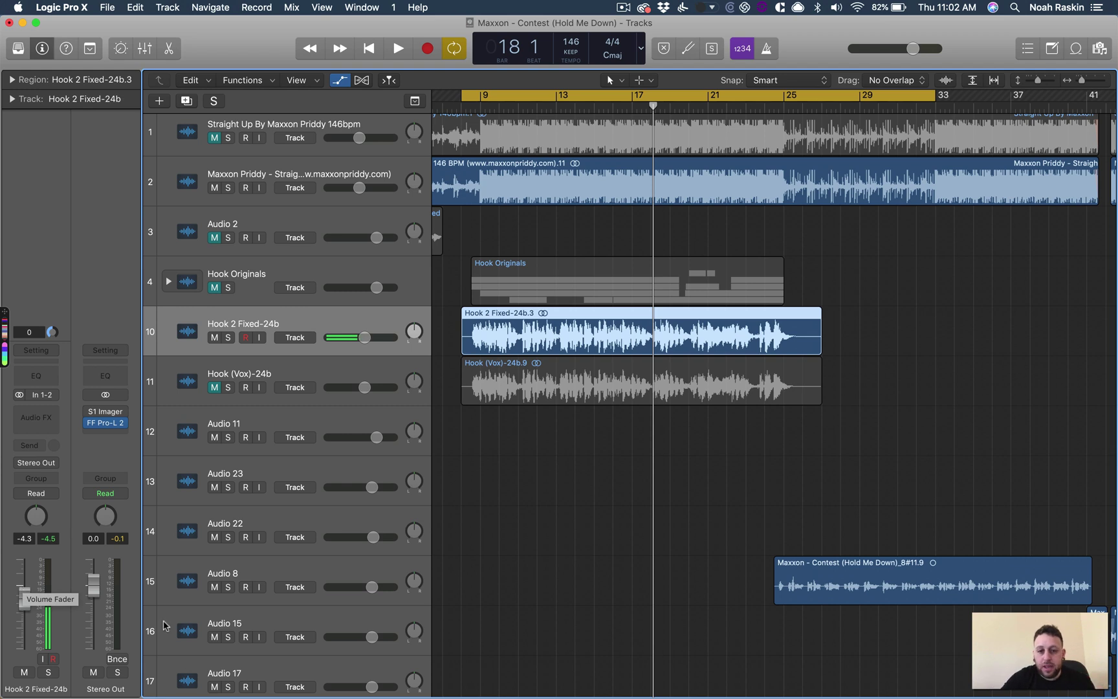
# - Copy the first Hook 2 Fixed-24b region along its track to about bar 36, ahead of the second hook region
pyautogui.press('super+Left')
pyautogui.press('super+Left')
pyautogui.press('super+Left')
pyautogui.press('super+Left')
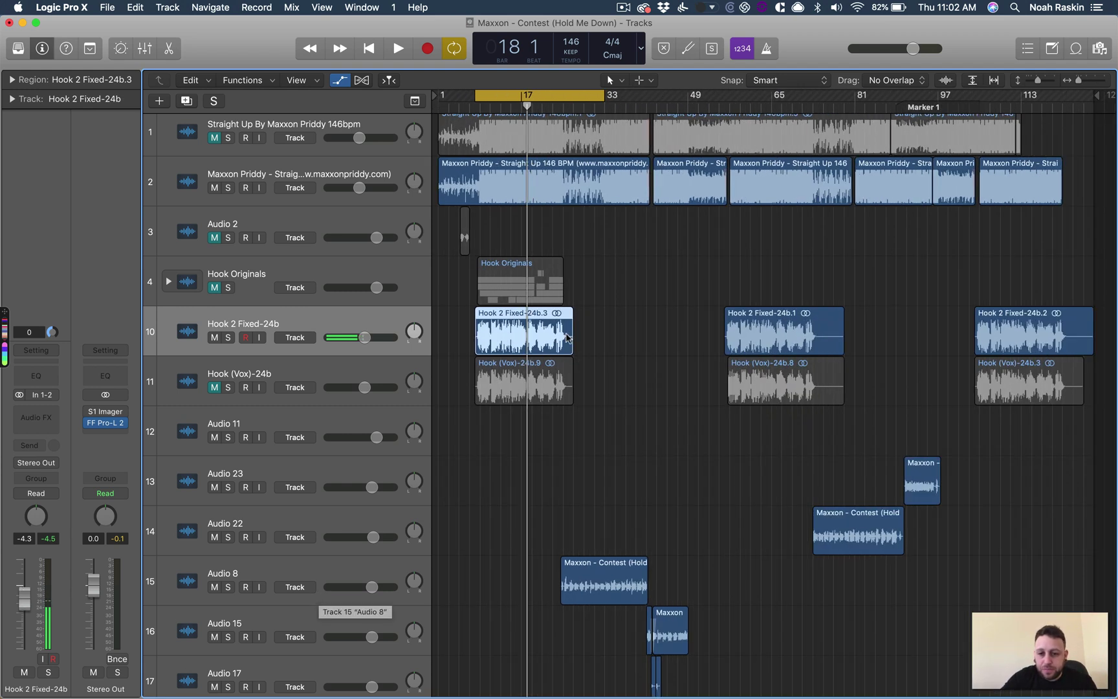
pyautogui.press('alt')
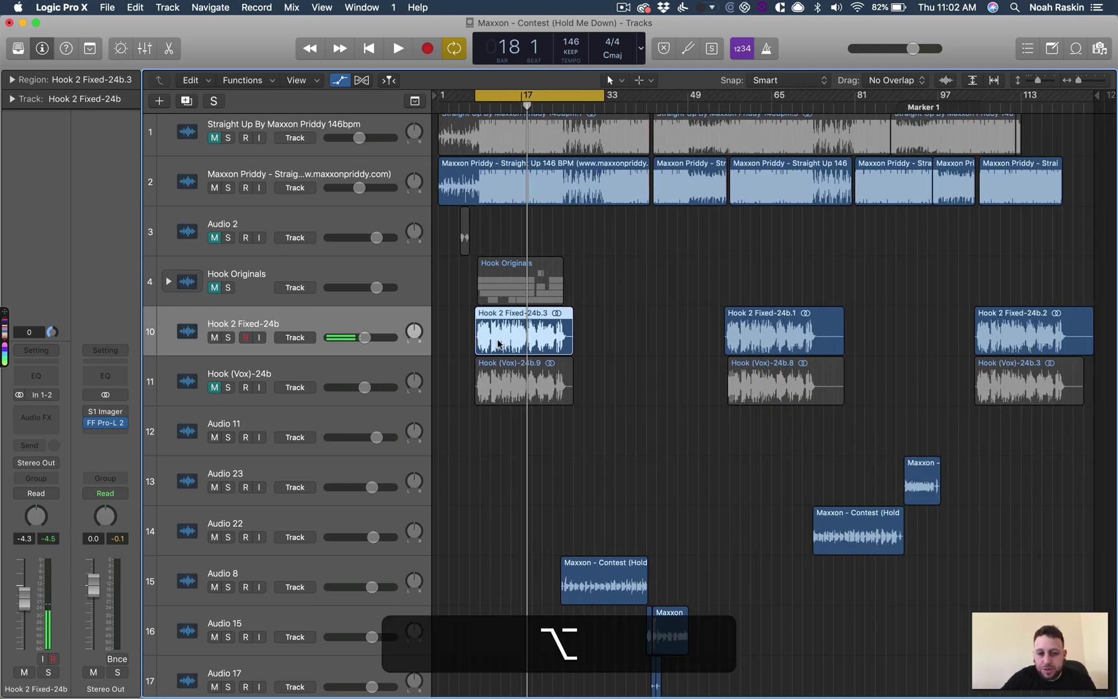
pyautogui.moveTo(508, 343); pyautogui.dragTo(654, 343)
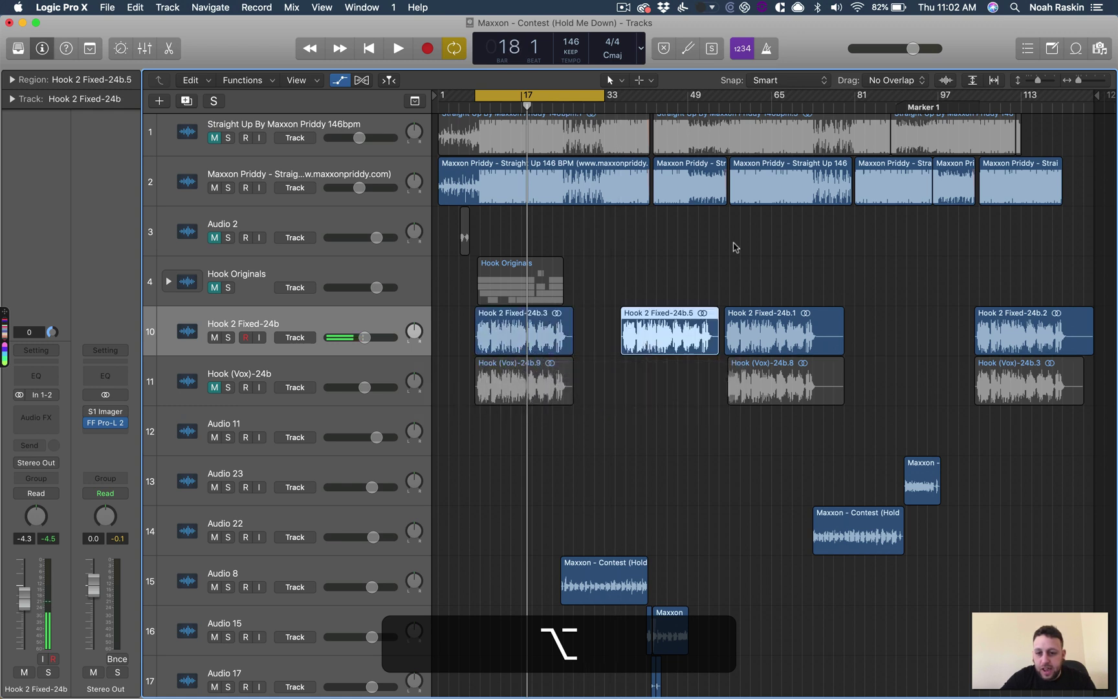
# - Turn off cycle mode, play the copied hook region from about bar 38, and delete the copy
pyautogui.press('space')
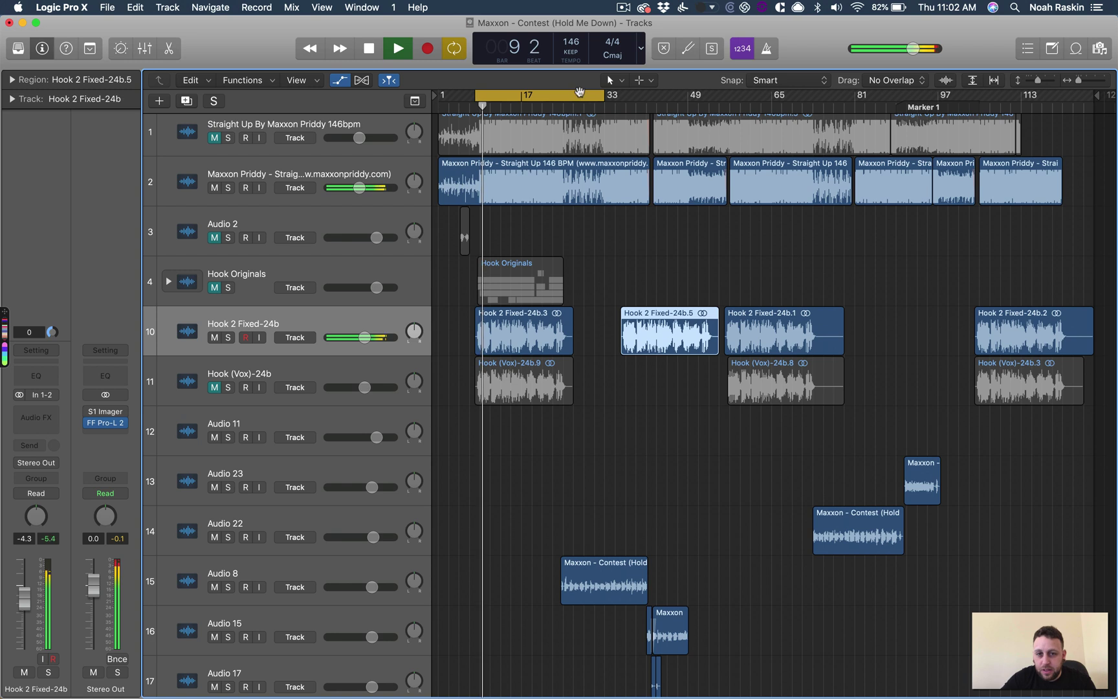
pyautogui.click(579, 89)
pyautogui.click(634, 97)
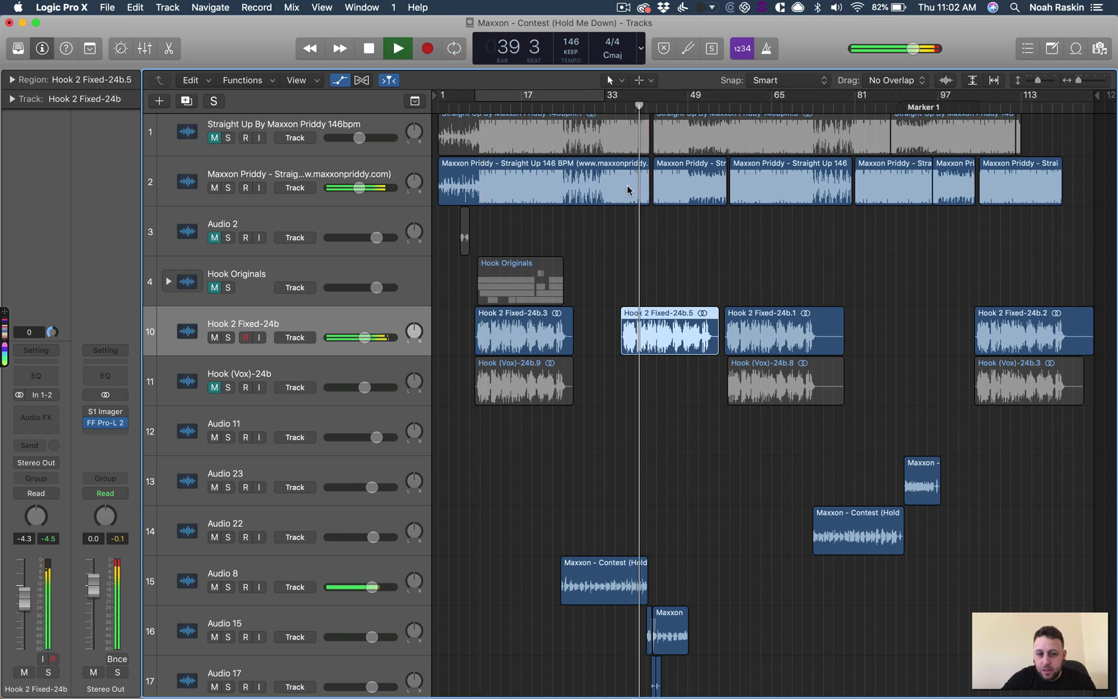
pyautogui.press('space')
pyautogui.press('BackSpace')
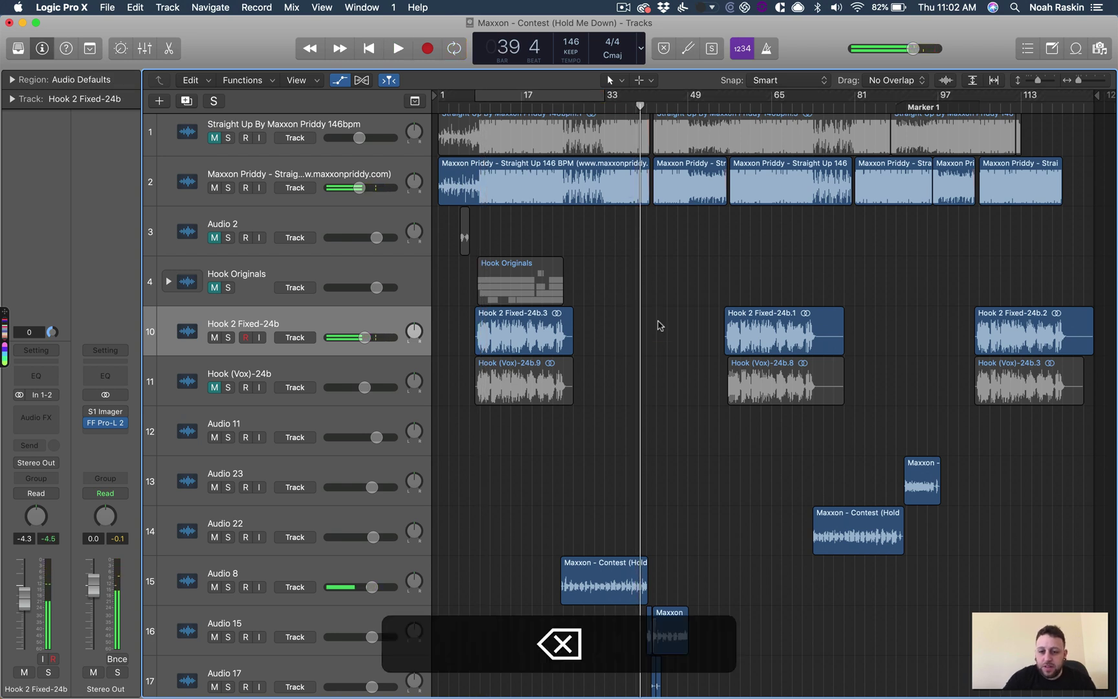
# - Play the arrangement from about bar 38 and stop at bar 41, then return to the first hook section
pyautogui.press('space')
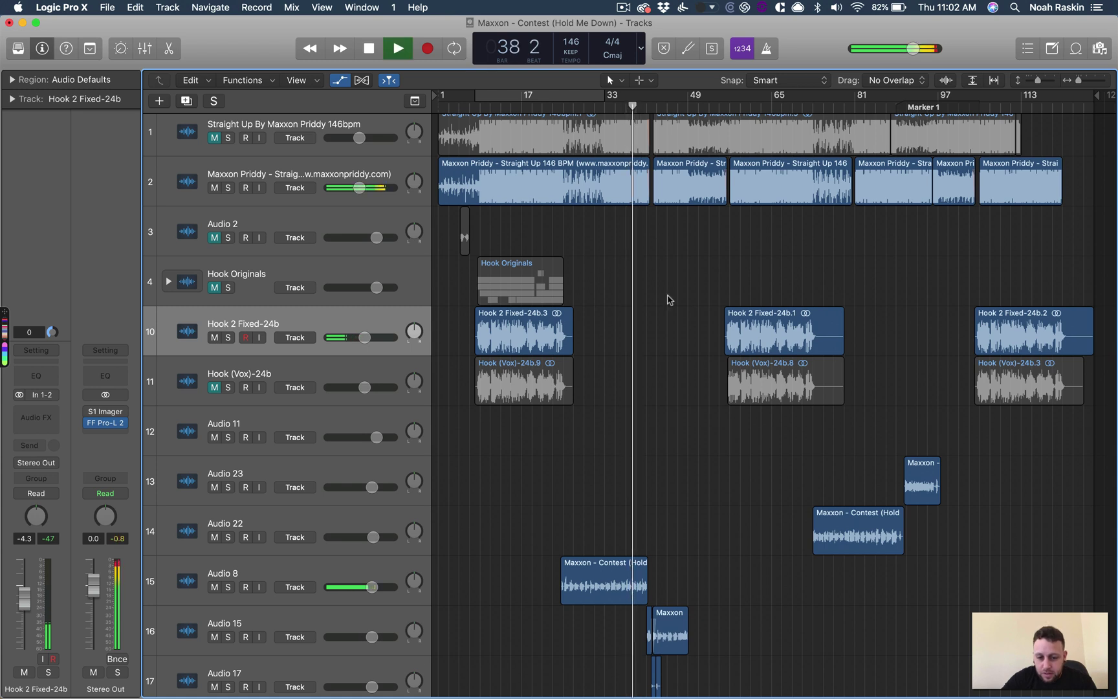
pyautogui.press('super+Right')
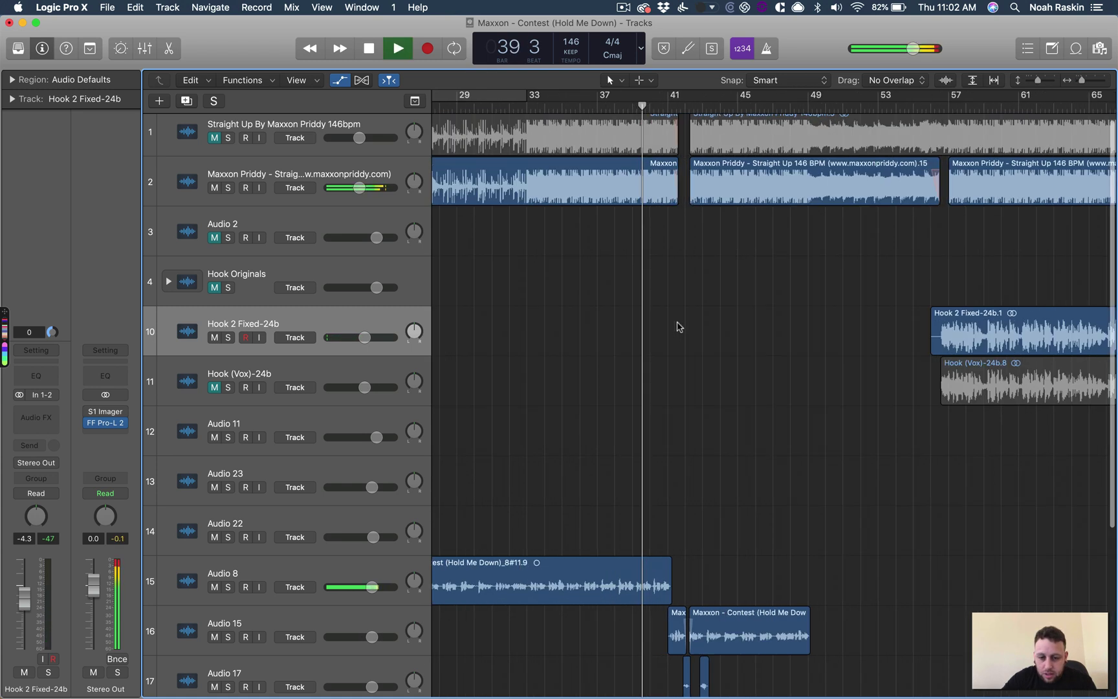
pyautogui.press('super+Left')
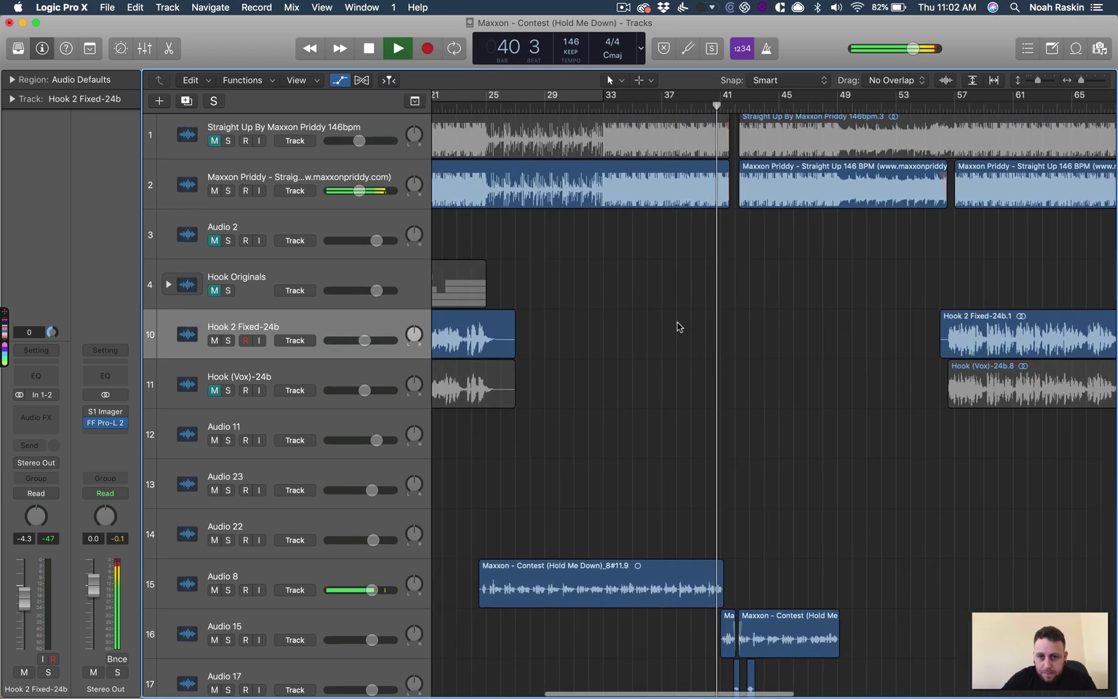
pyautogui.hscroll(-8, 678, 327)
pyautogui.press('space')
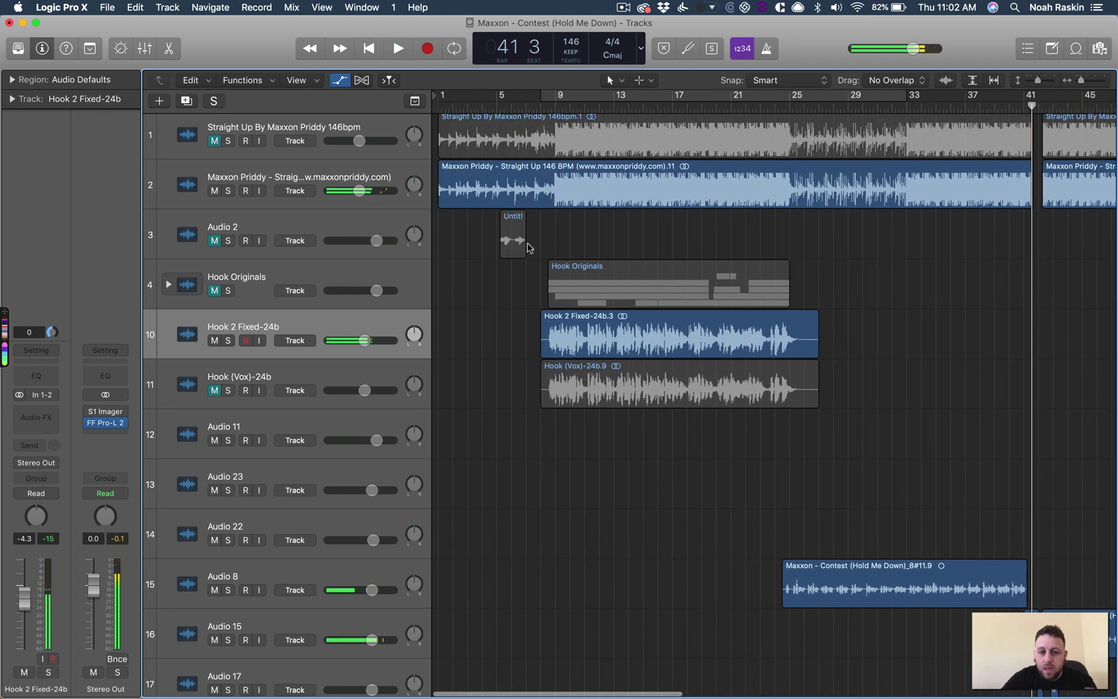
pyautogui.hscroll(2, 536, 241)
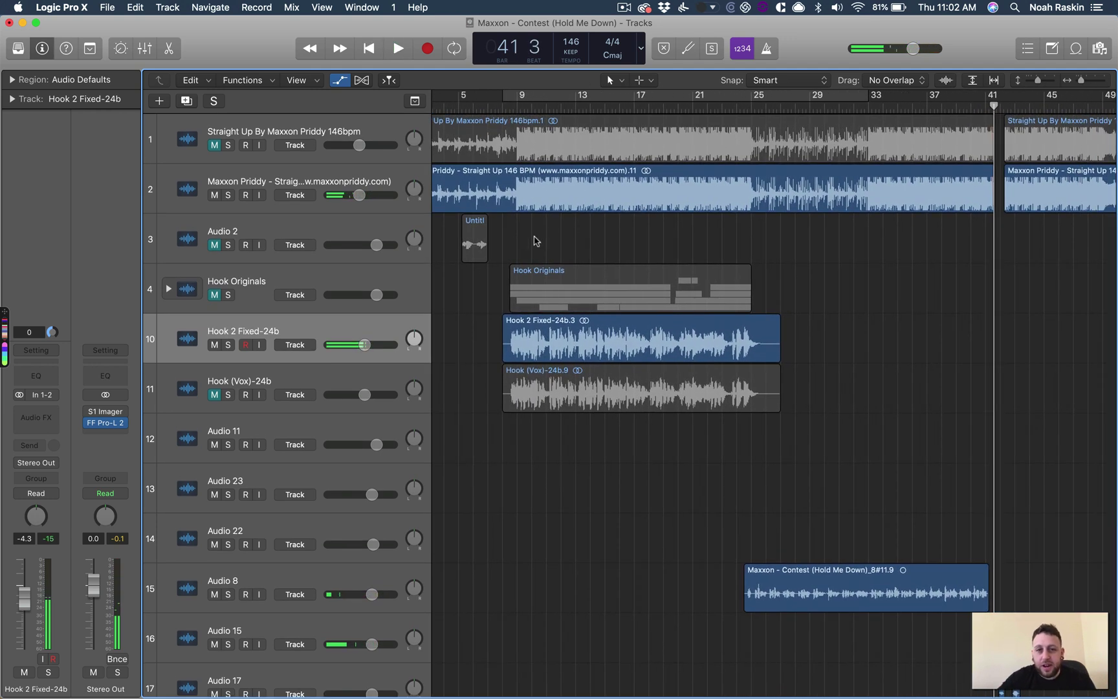